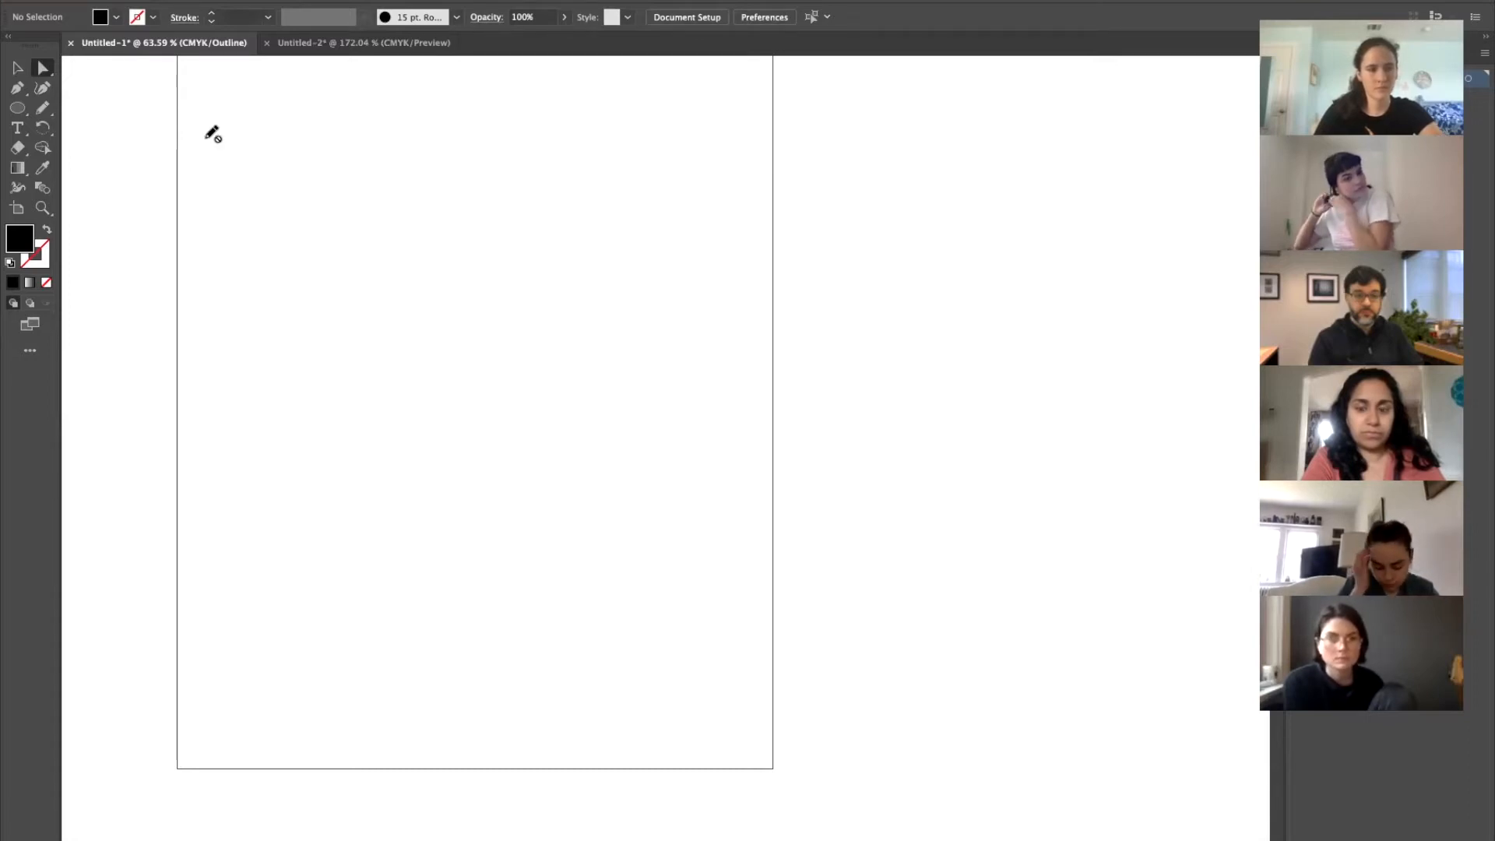
- Create a new Letter-size document, 612 x 792 pt, in CMYK colour with one portrait artboard
{"action": "left_click", "coordinate": [123, 0]}
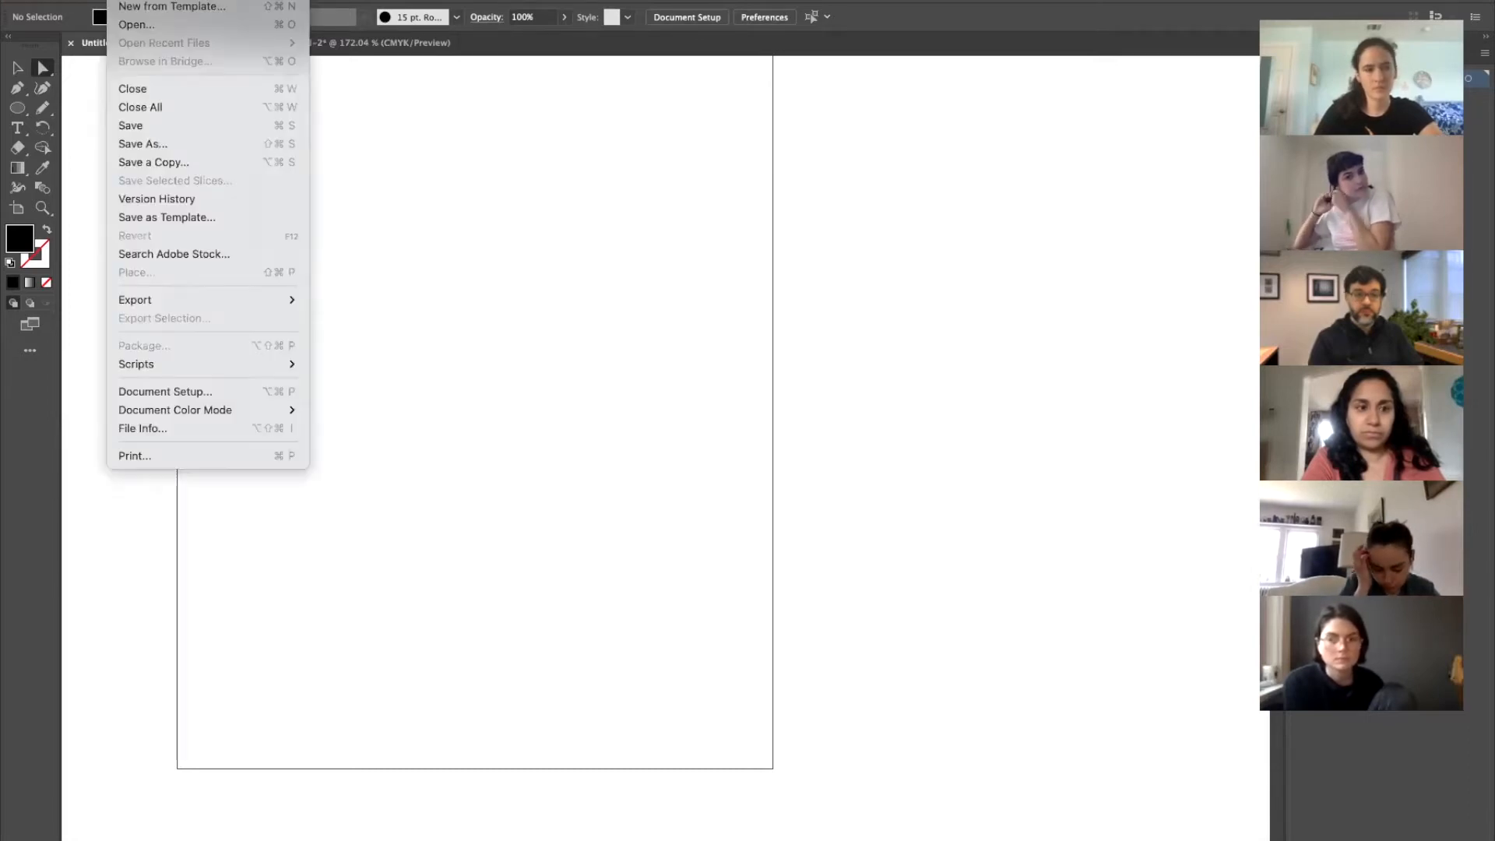
{"action": "left_click", "coordinate": [134, 0]}
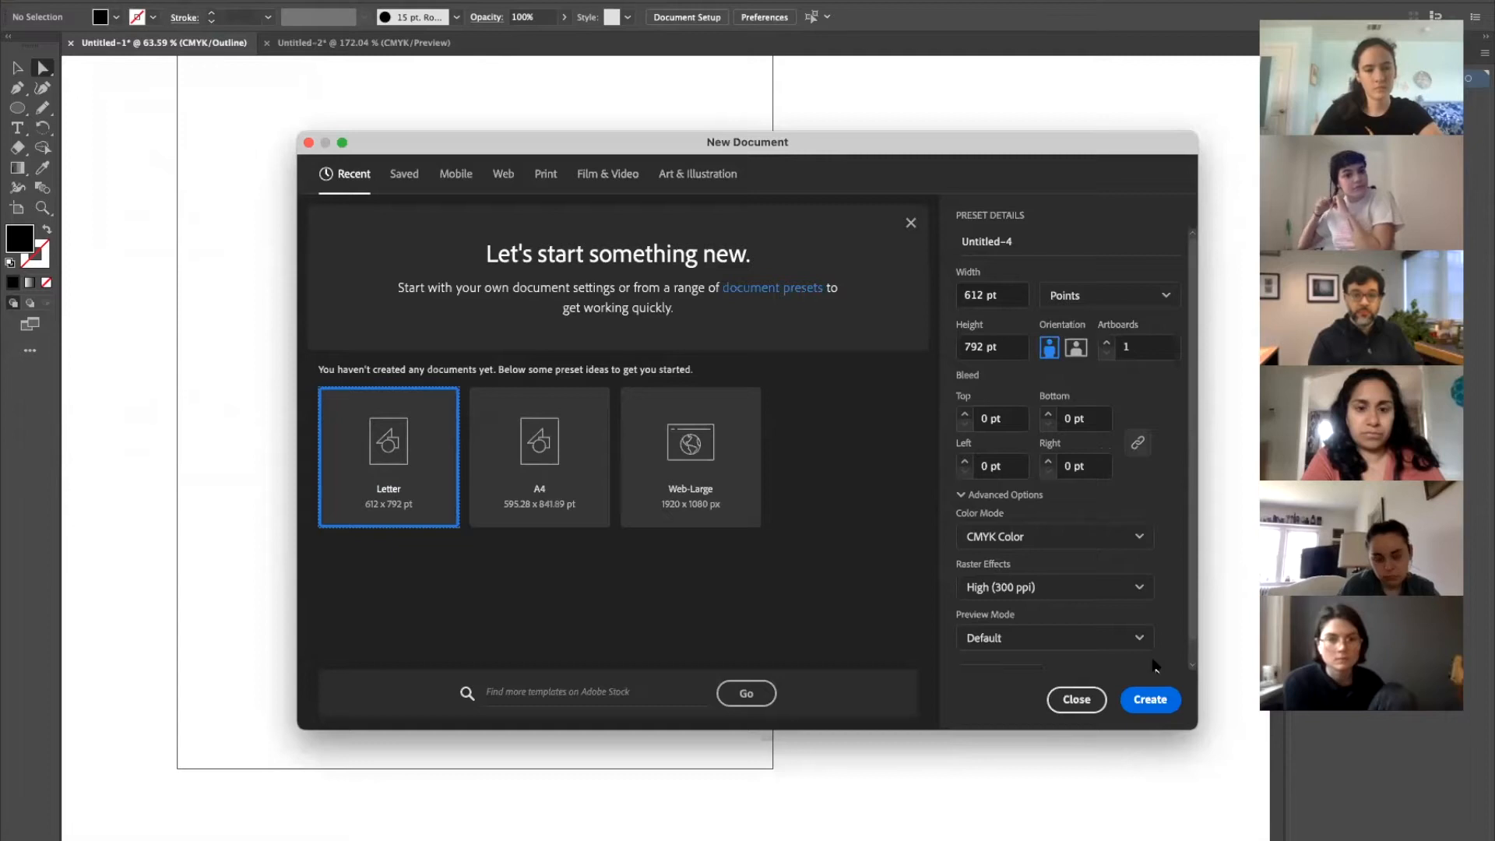
{"action": "left_click", "coordinate": [1135, 703]}
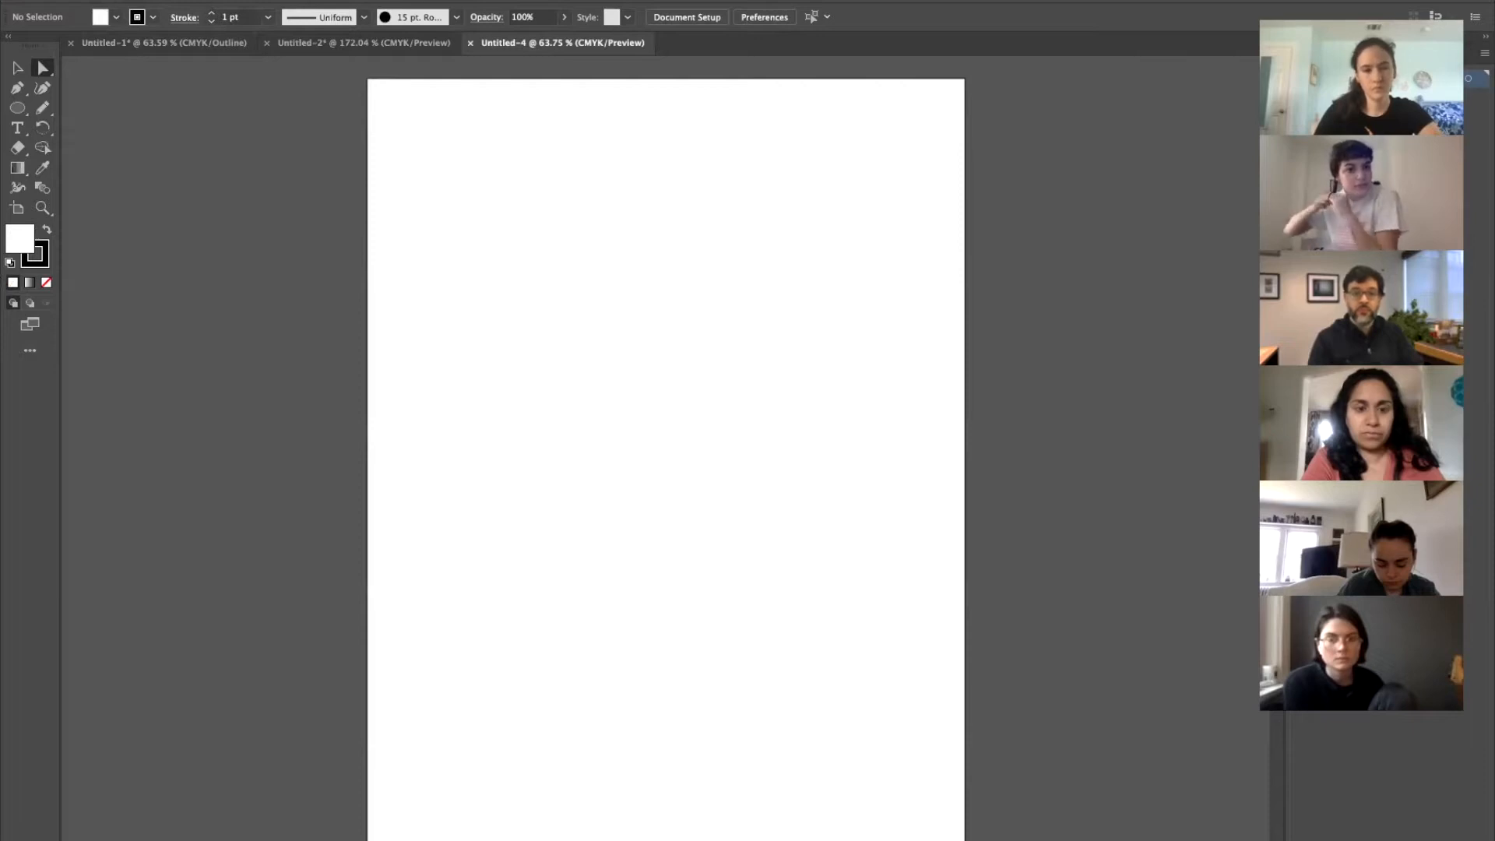
- Place the file Untitled_Artwork 25.jpg from Downloads as a linked image on the artboard
{"action": "left_click", "coordinate": [123, 0]}
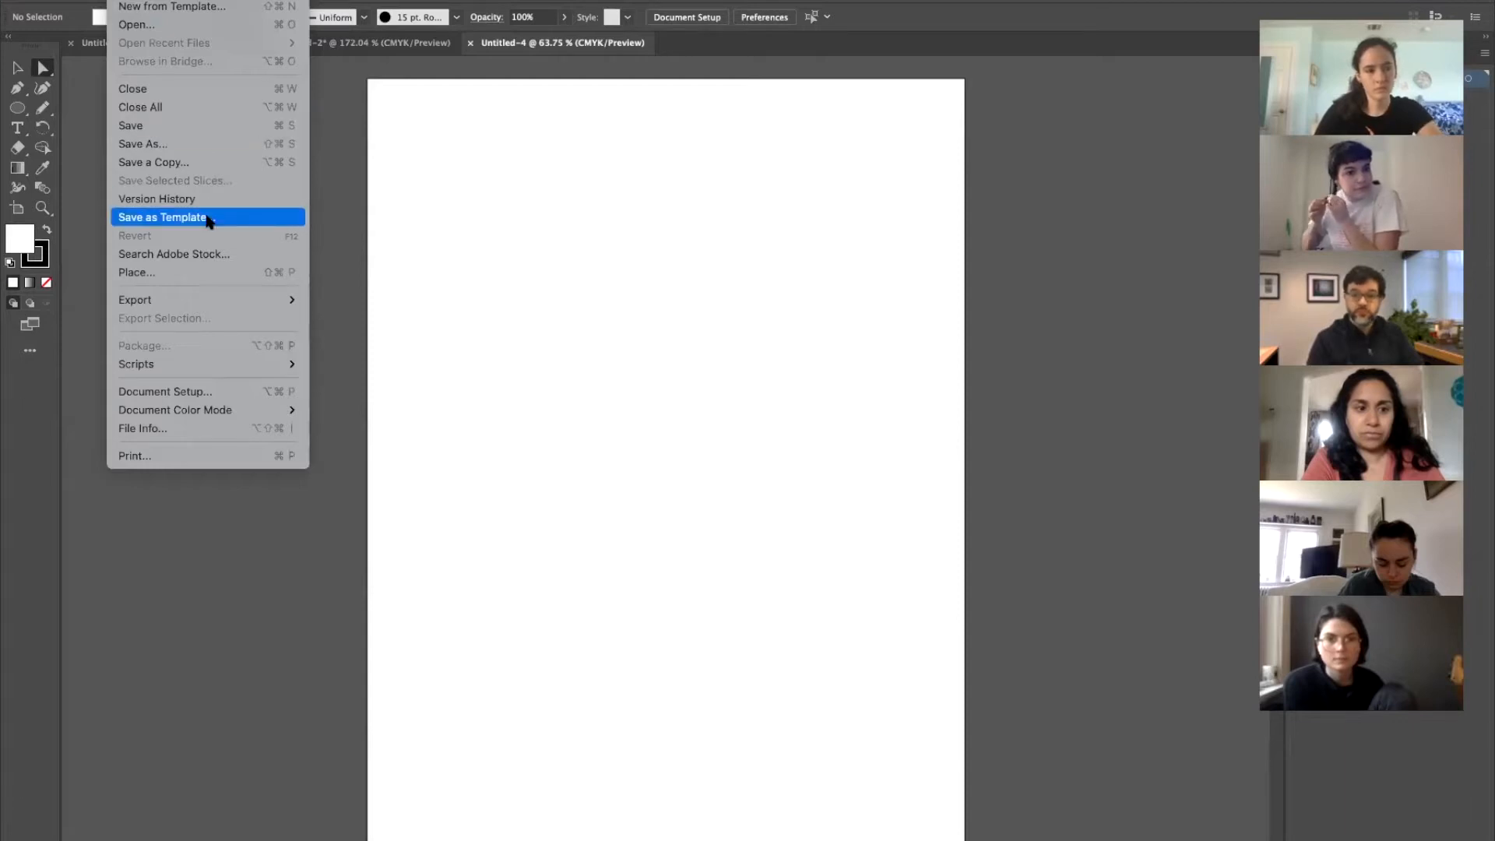
{"action": "left_click", "coordinate": [173, 271]}
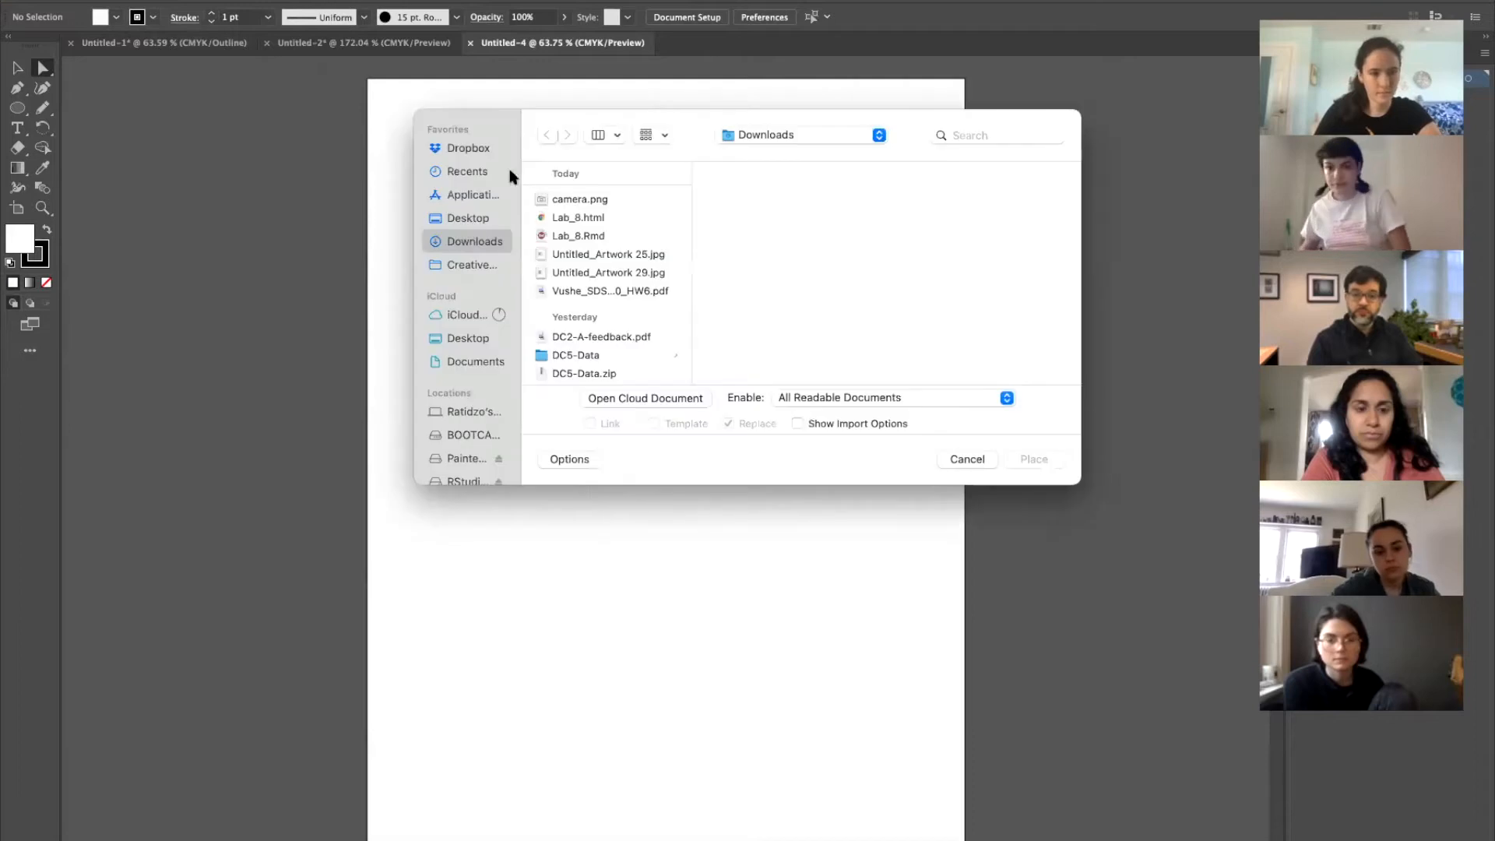
{"action": "left_click", "coordinate": [607, 257]}
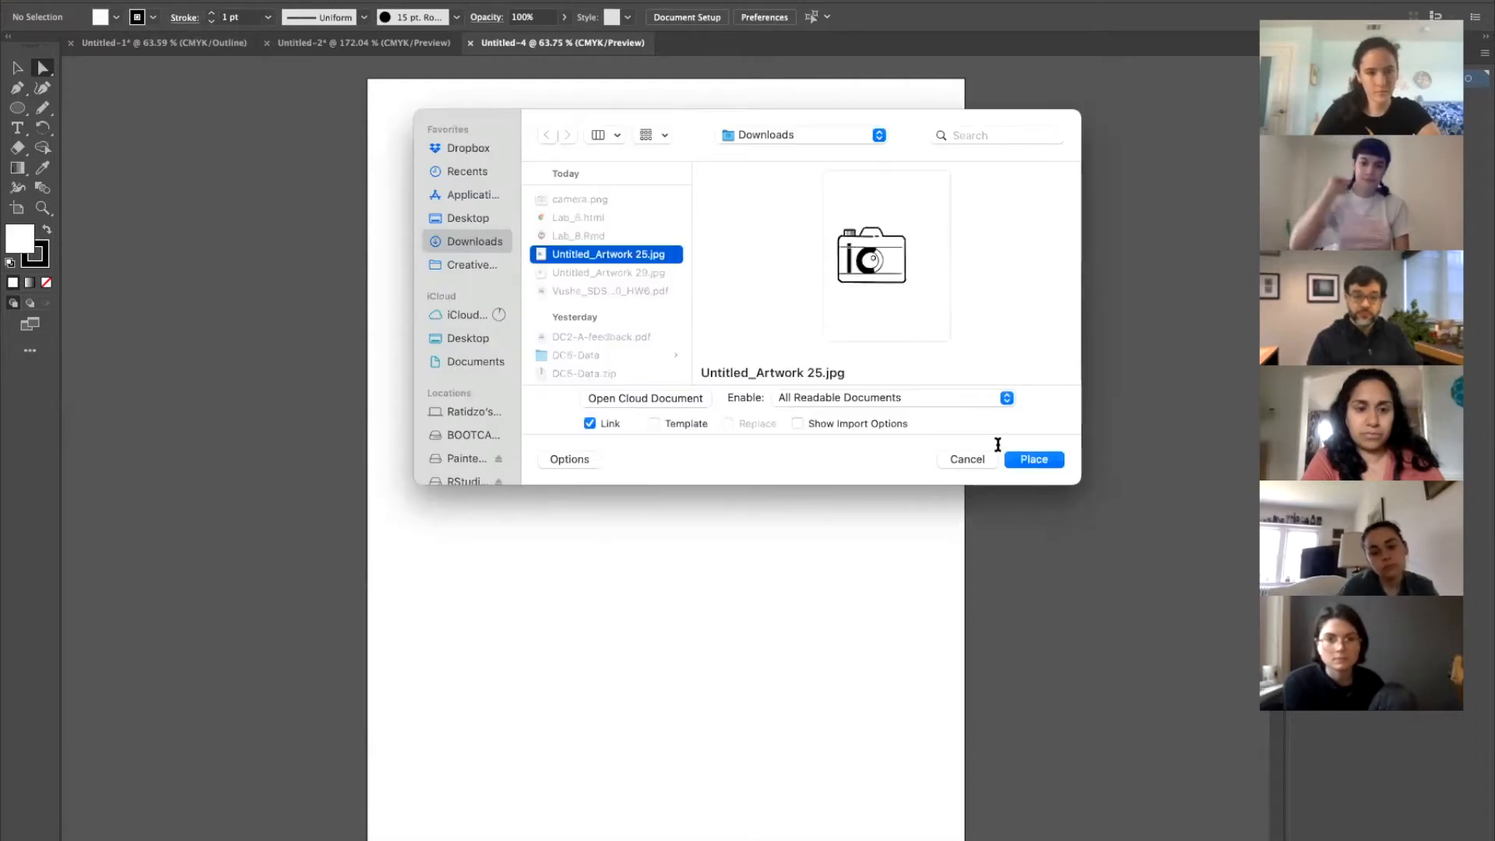
{"action": "left_click", "coordinate": [1033, 459]}
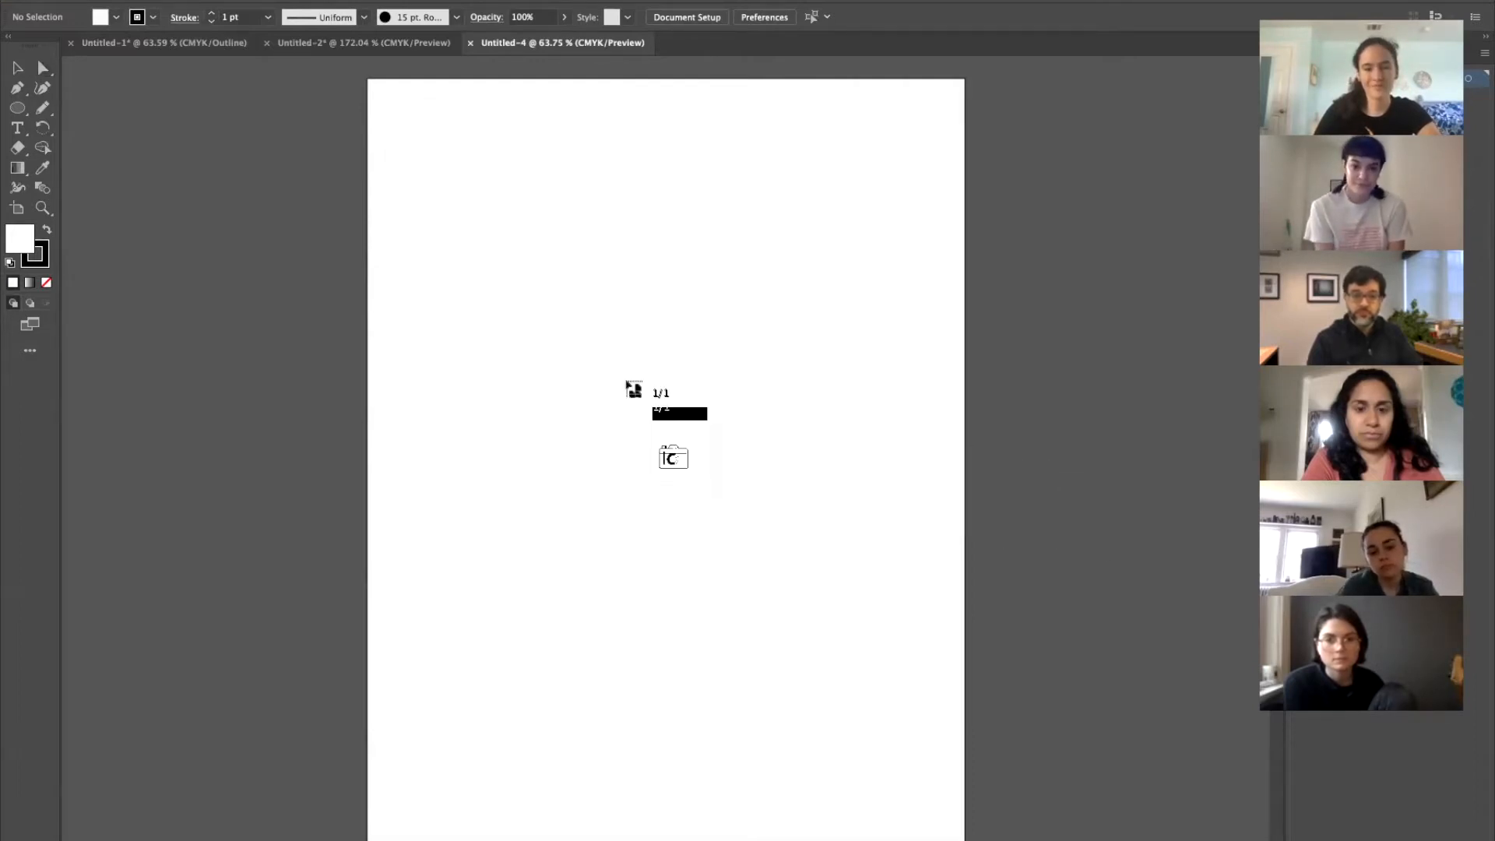
{"action": "left_click", "coordinate": [567, 354]}
- Scale the placed camera image to about 617 x 823 pt and move it over the artboard
{"action": "scroll", "coordinate": [684, 412], "scroll_direction": "down", "scroll_amount": 1}
{"action": "scroll", "coordinate": [683, 411], "scroll_direction": "down", "scroll_amount": 5}
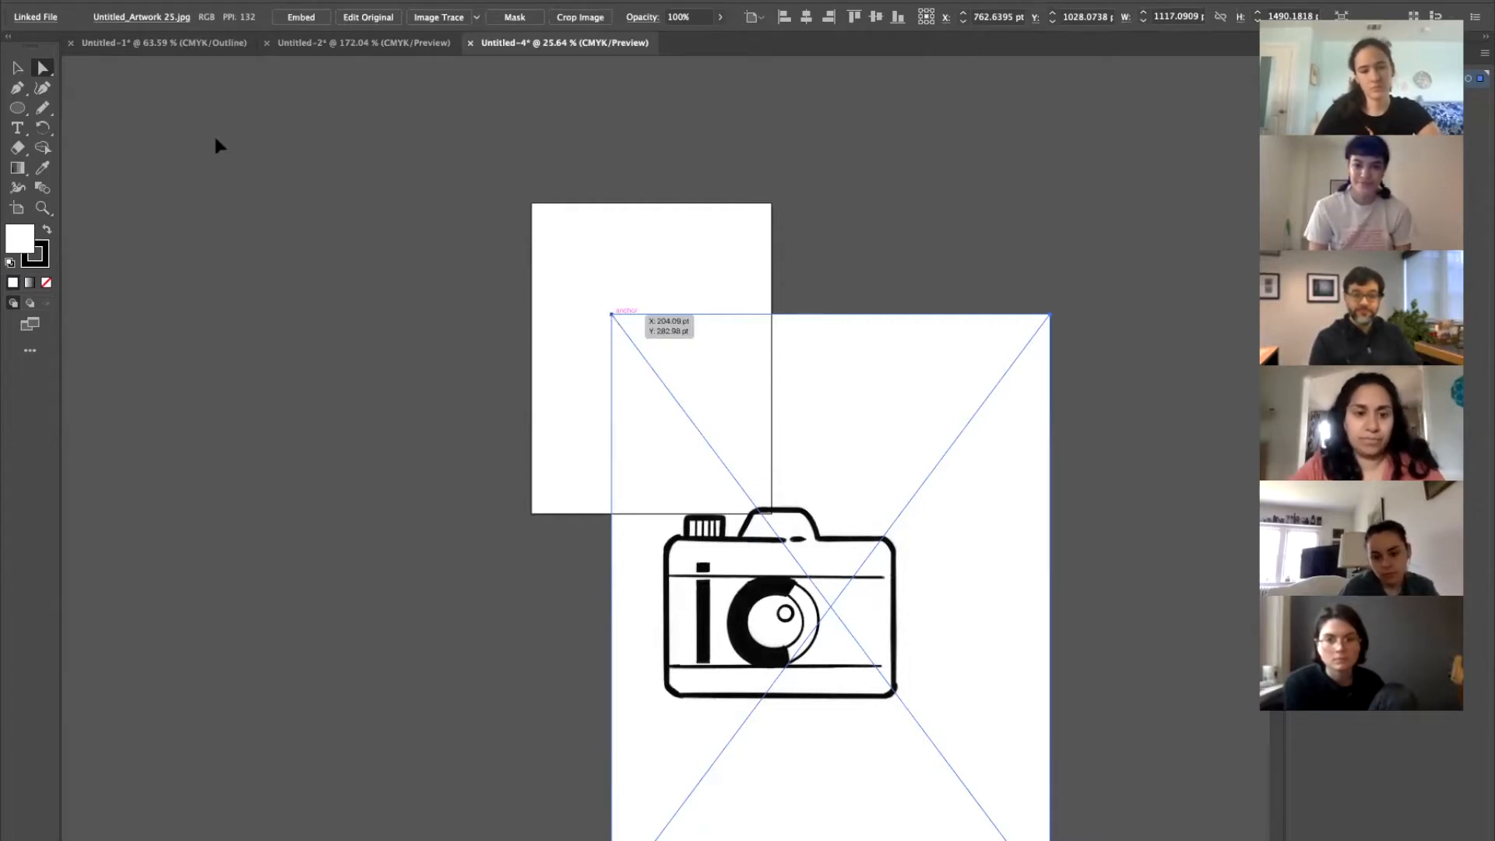
{"action": "left_click", "coordinate": [20, 70]}
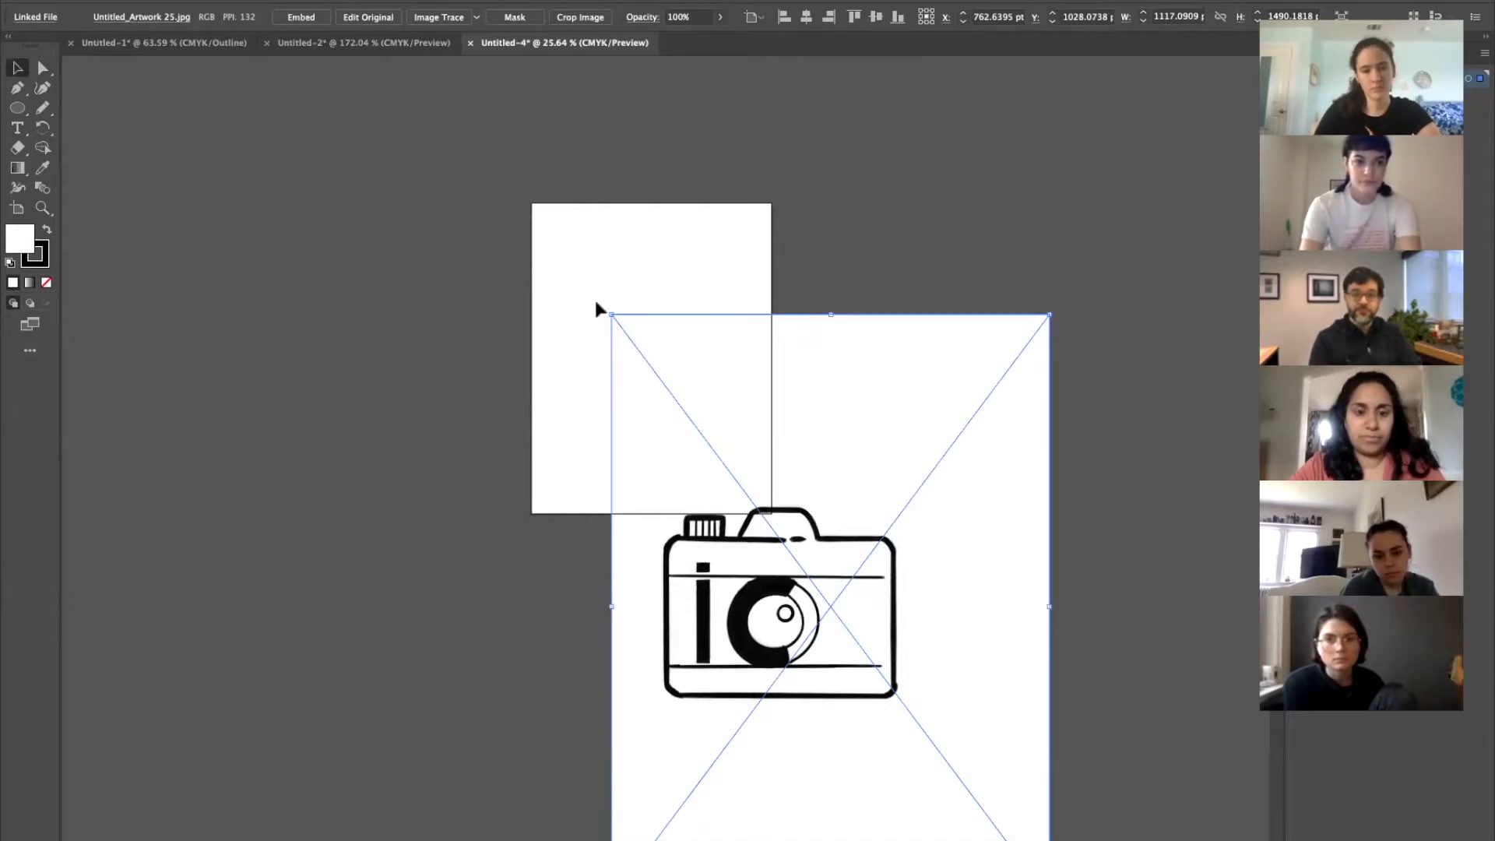
{"action": "left_click_drag", "start_coordinate": [611, 316], "coordinate": [807, 577]}
{"action": "left_click_drag", "start_coordinate": [923, 695], "coordinate": [648, 317]}
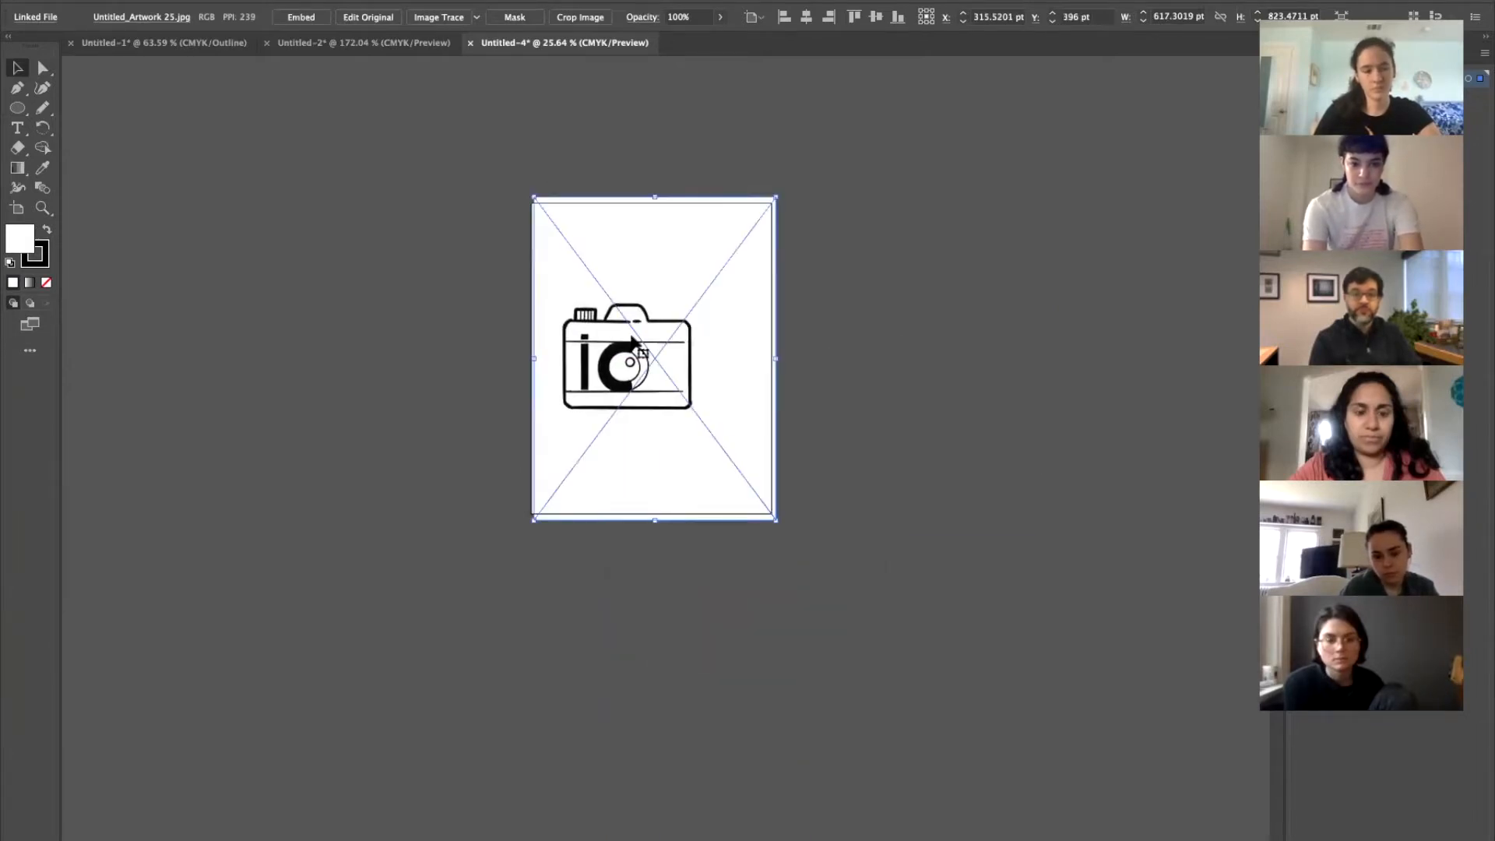
- Examine the camera drawing's lines and edges up close, especially around the lens and body outline
{"action": "scroll", "coordinate": [633, 346], "scroll_direction": "up", "scroll_amount": 4}
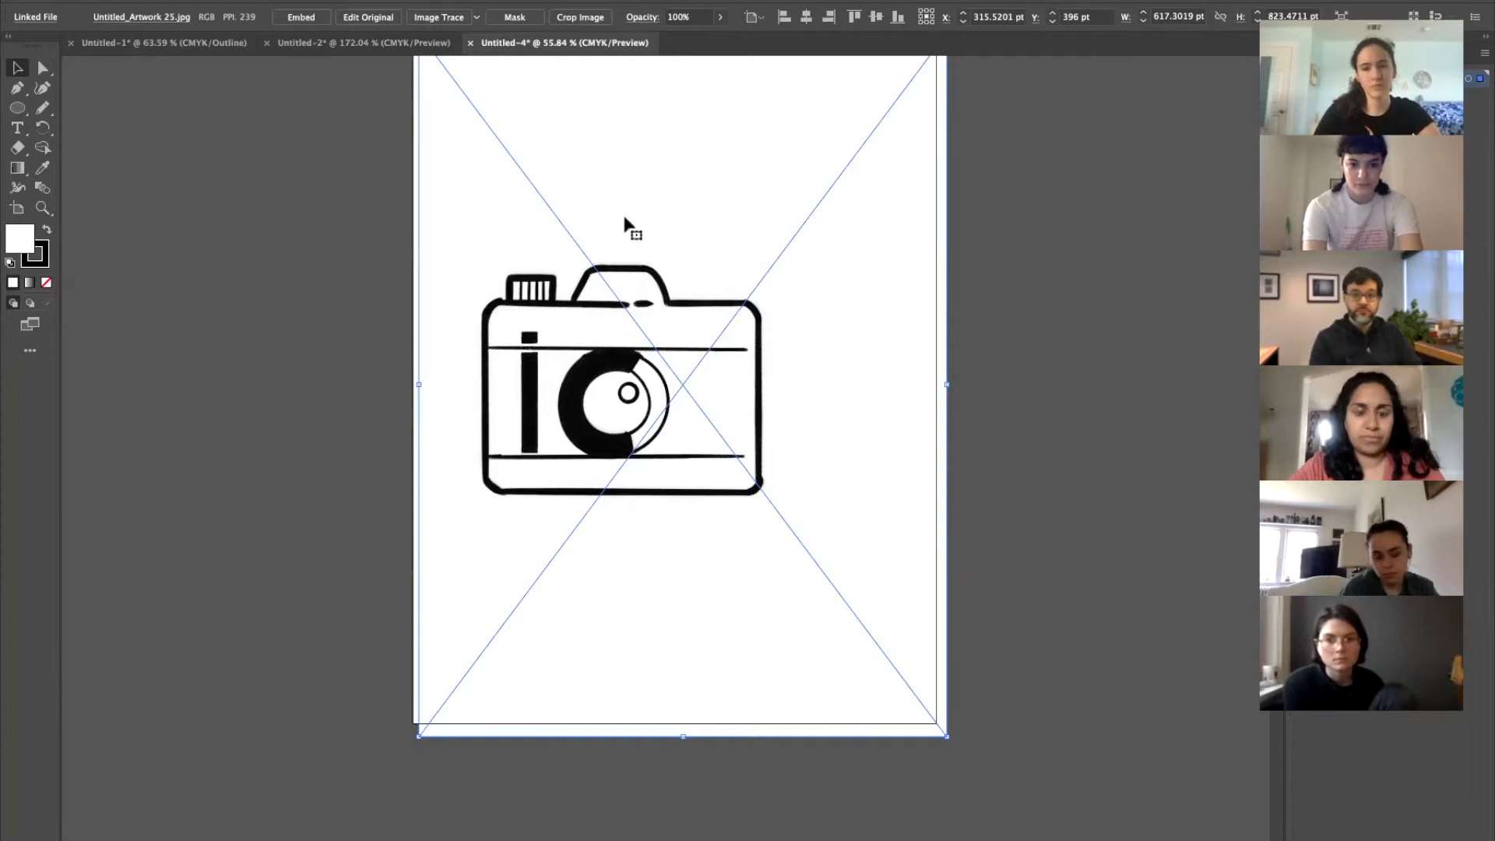
{"action": "scroll", "coordinate": [733, 543], "scroll_direction": "up", "scroll_amount": 5}
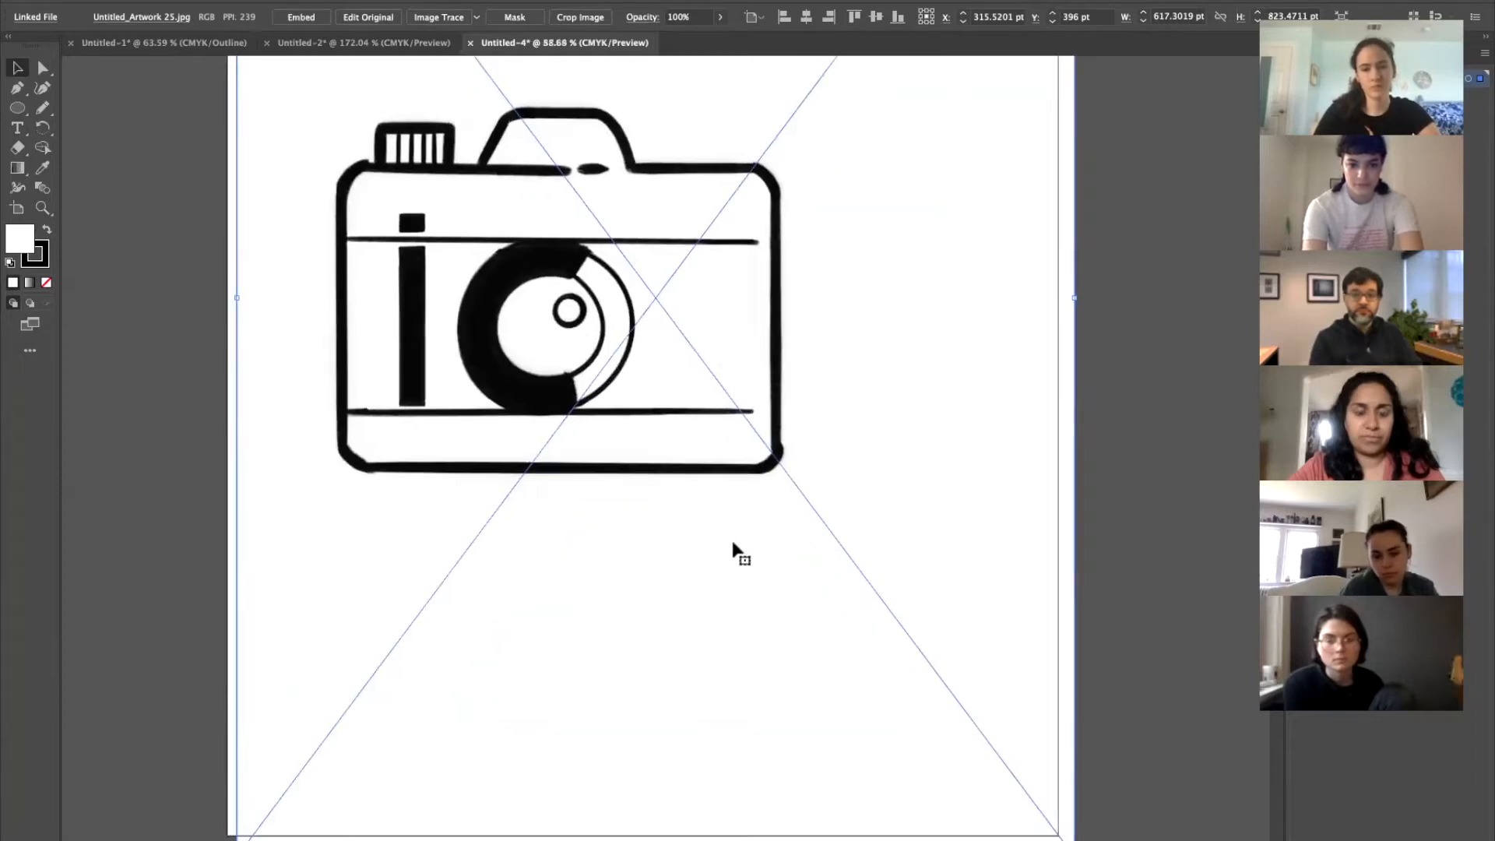
{"action": "scroll", "coordinate": [732, 544], "scroll_direction": "up", "scroll_amount": 3}
{"action": "scroll", "coordinate": [732, 543], "scroll_direction": "left", "scroll_amount": 1}
{"action": "scroll", "coordinate": [637, 372], "scroll_direction": "up", "scroll_amount": 4}
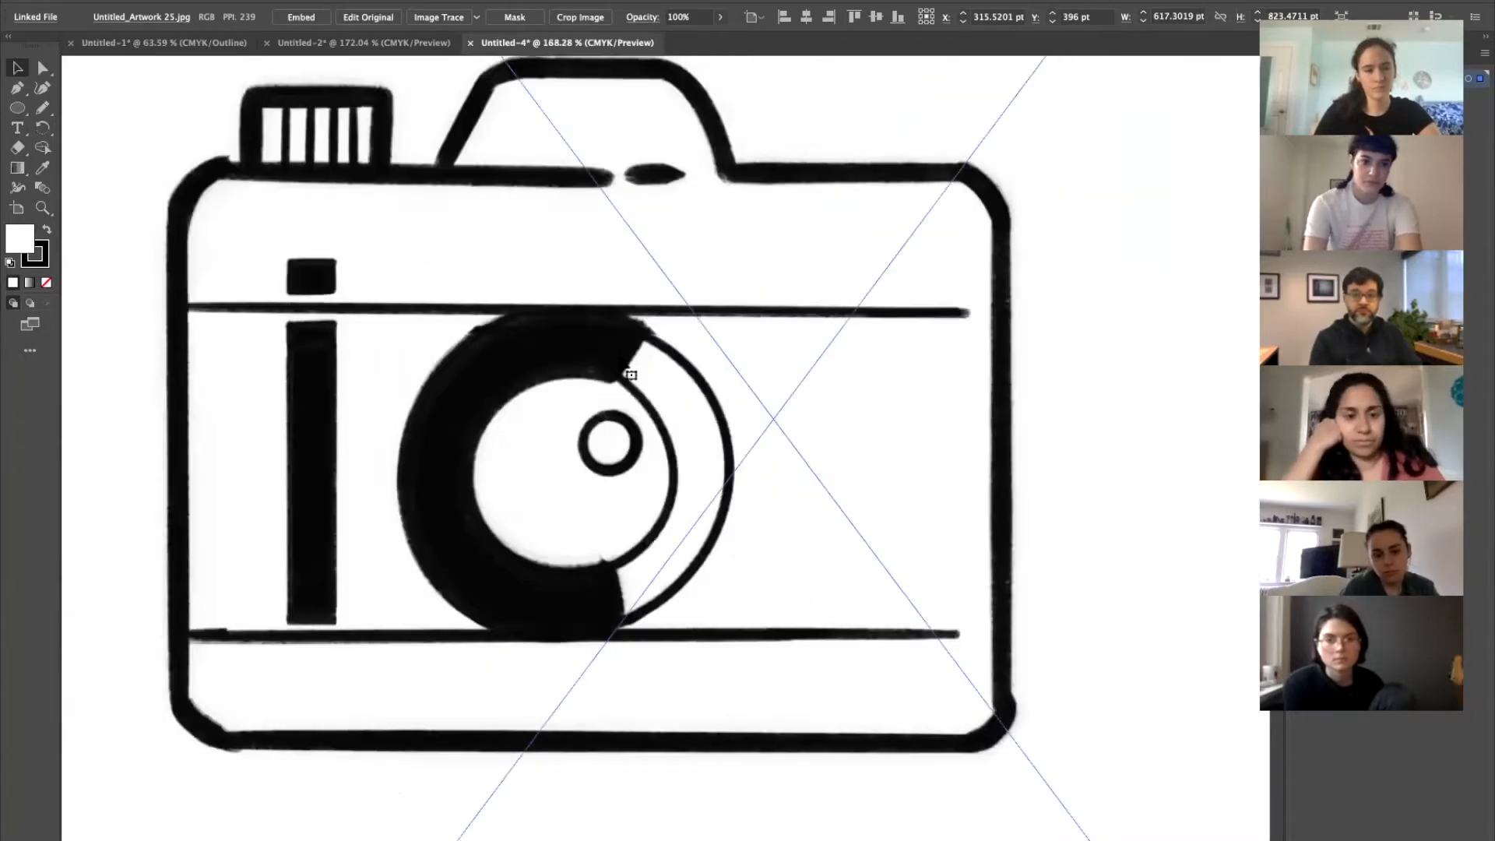
{"action": "scroll", "coordinate": [637, 371], "scroll_direction": "up", "scroll_amount": 4}
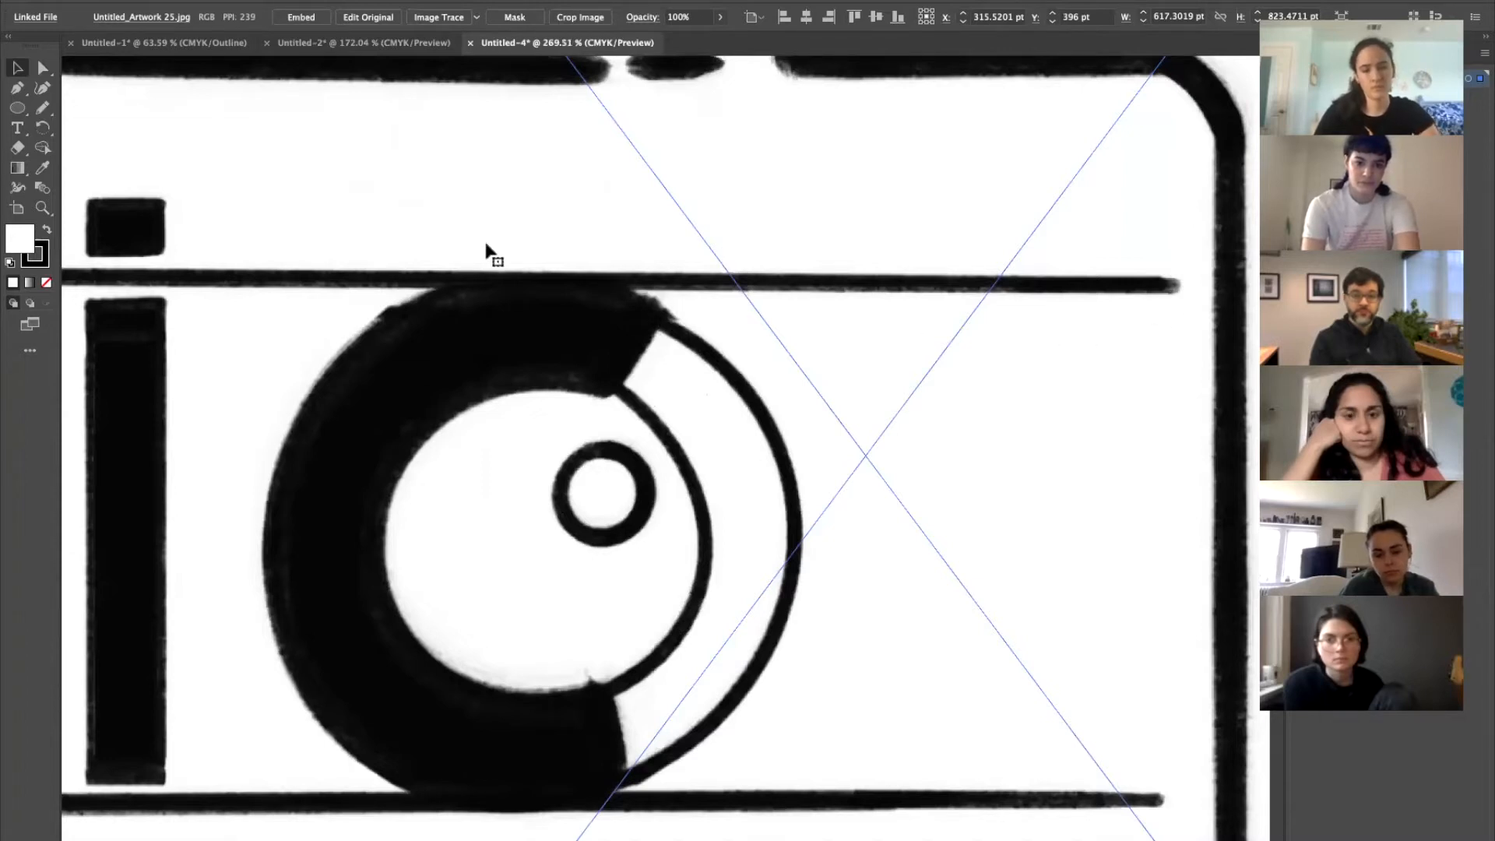
{"action": "scroll", "coordinate": [487, 250], "scroll_direction": "down", "scroll_amount": 2}
{"action": "scroll", "coordinate": [488, 250], "scroll_direction": "left", "scroll_amount": 2}
{"action": "scroll", "coordinate": [488, 250], "scroll_direction": "up", "scroll_amount": 1}
{"action": "scroll", "coordinate": [486, 244], "scroll_direction": "down", "scroll_amount": 2}
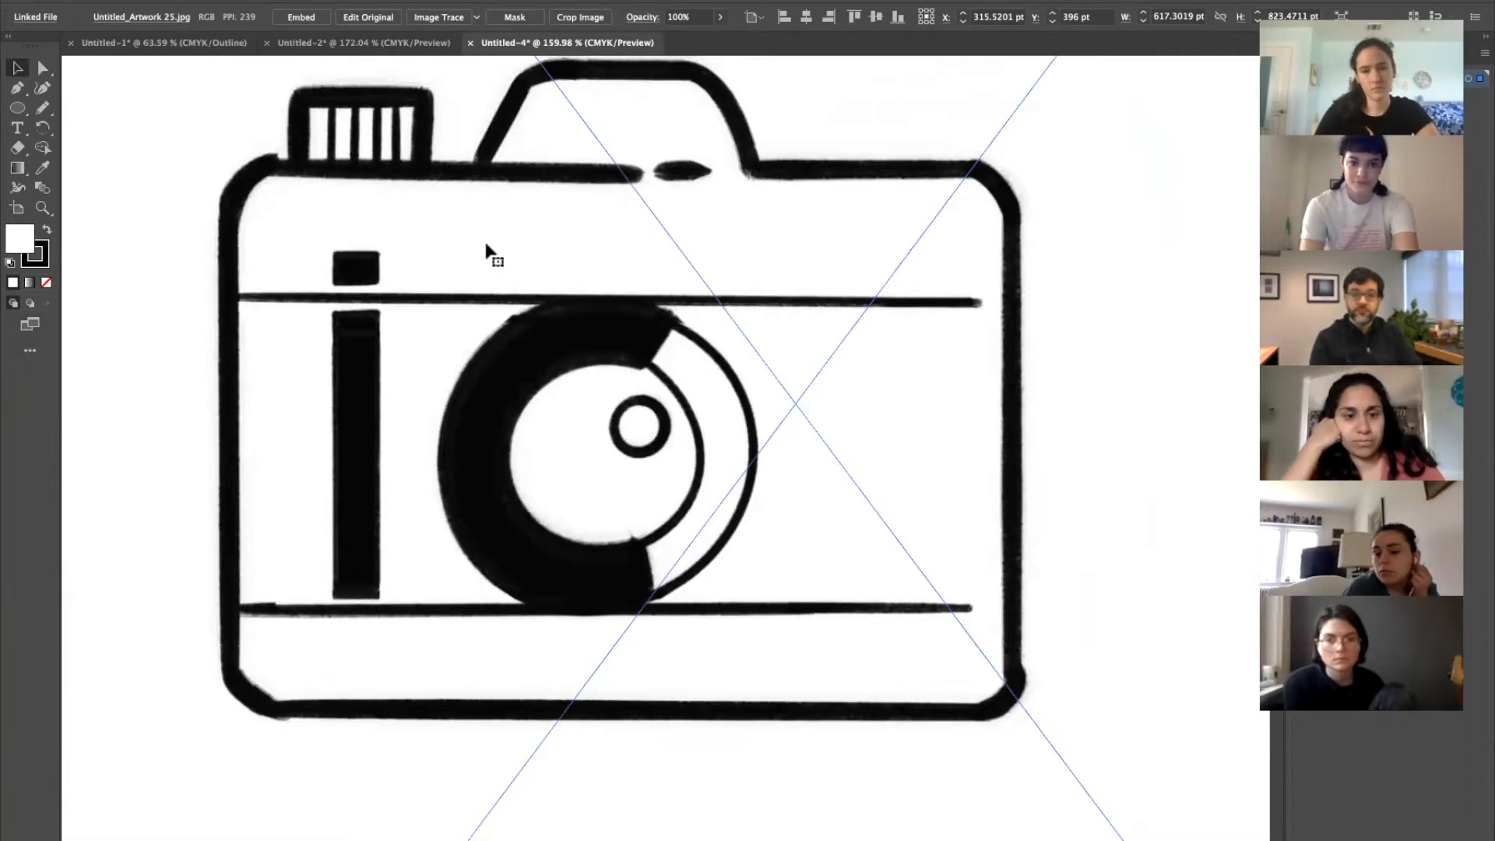
{"action": "scroll", "coordinate": [486, 245], "scroll_direction": "up", "scroll_amount": 1}
{"action": "scroll", "coordinate": [486, 245], "scroll_direction": "left", "scroll_amount": 1}
{"action": "scroll", "coordinate": [485, 250], "scroll_direction": "down", "scroll_amount": 2}
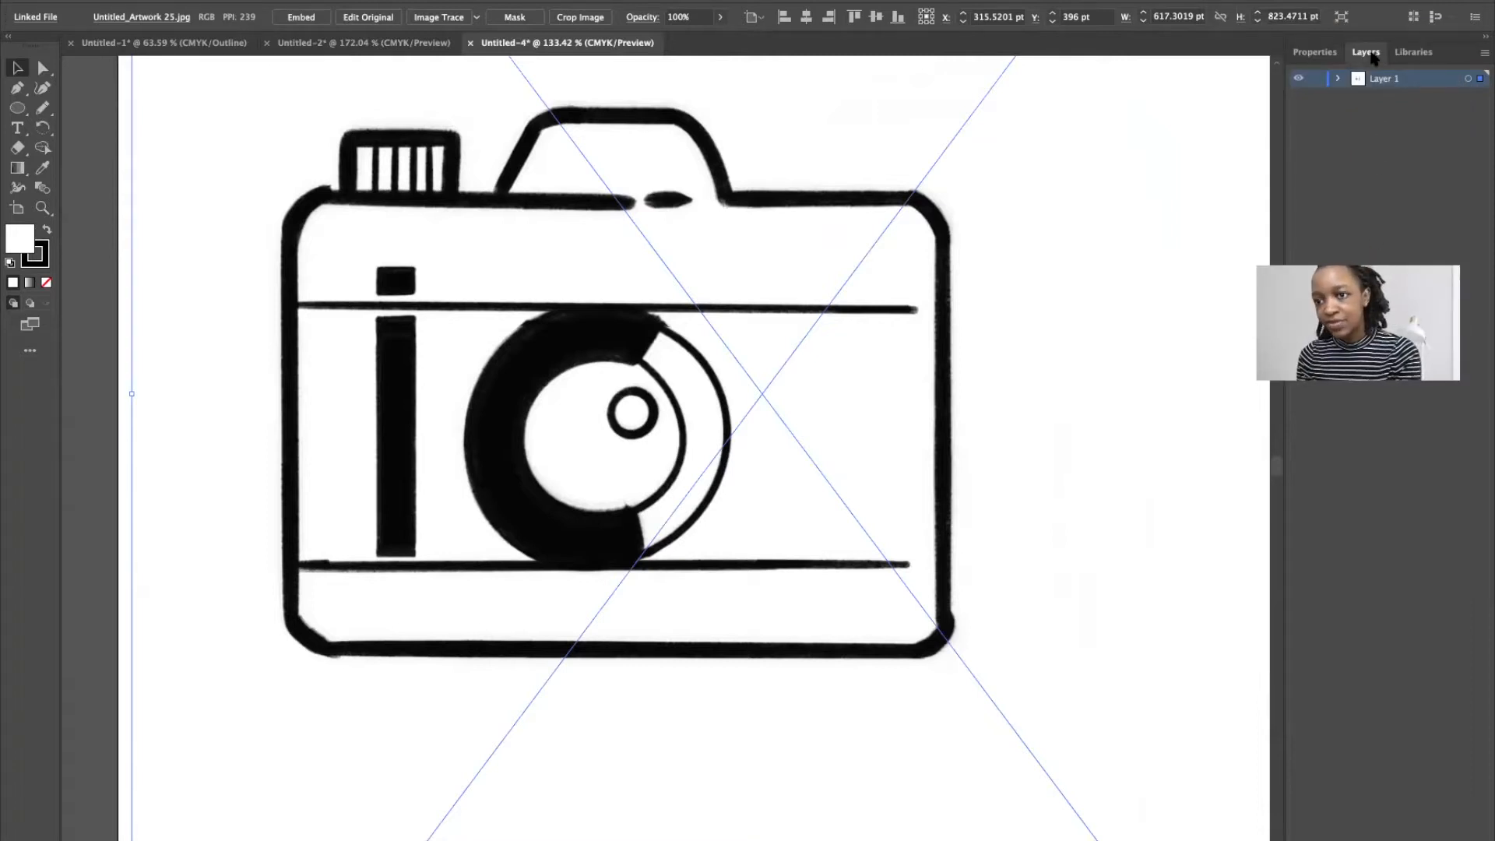
- Hide Layer 1 and make it visible again
{"action": "left_click", "coordinate": [1298, 79]}
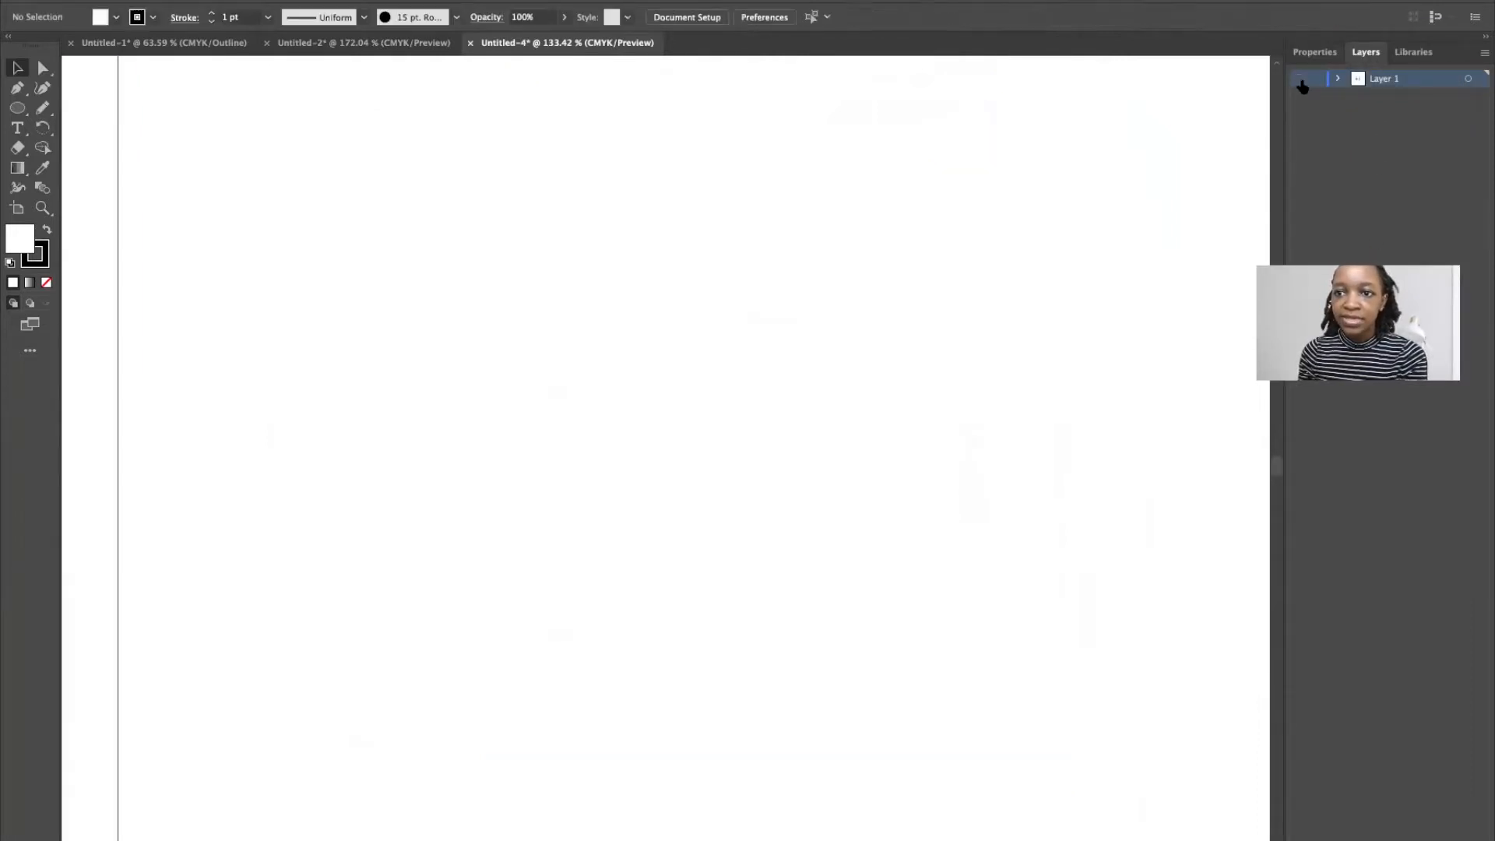
{"action": "left_click", "coordinate": [1299, 79]}
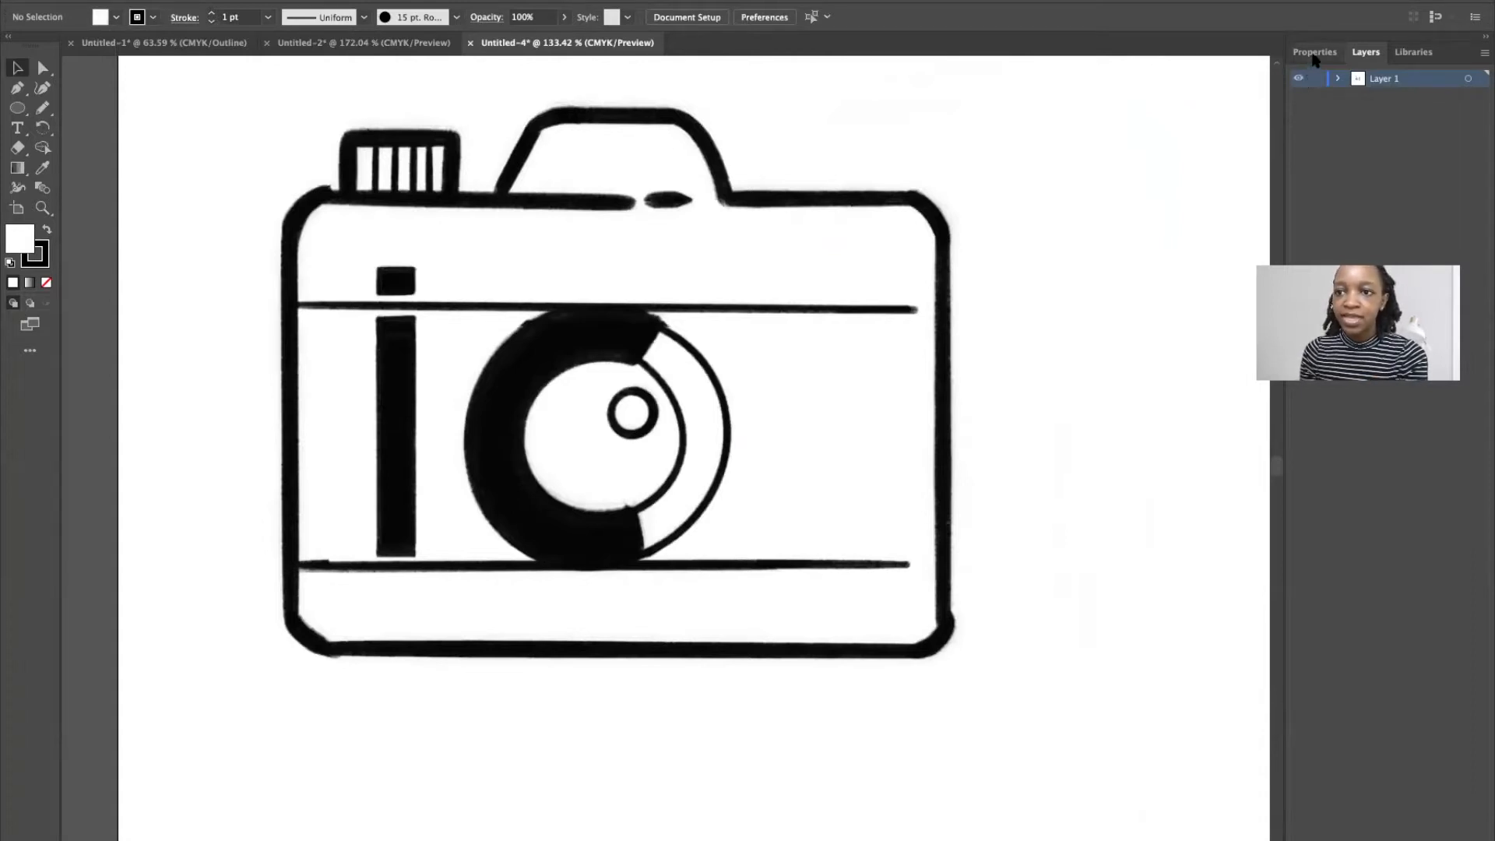
- Select the placed camera image and run Image Trace on it with the [Default] preset
{"action": "left_click", "coordinate": [1314, 53]}
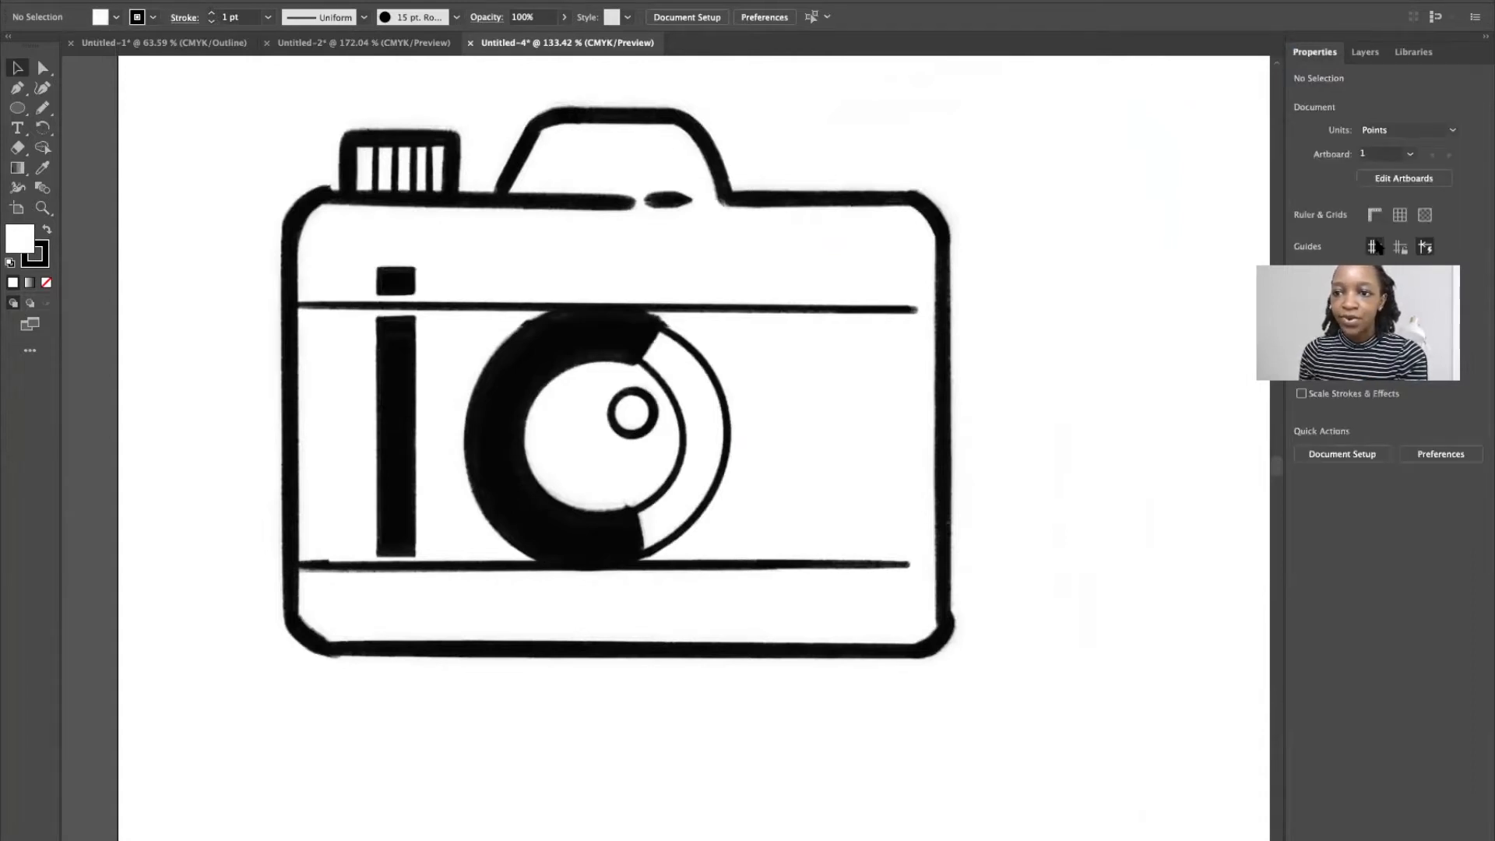
{"action": "left_click", "coordinate": [1143, 383]}
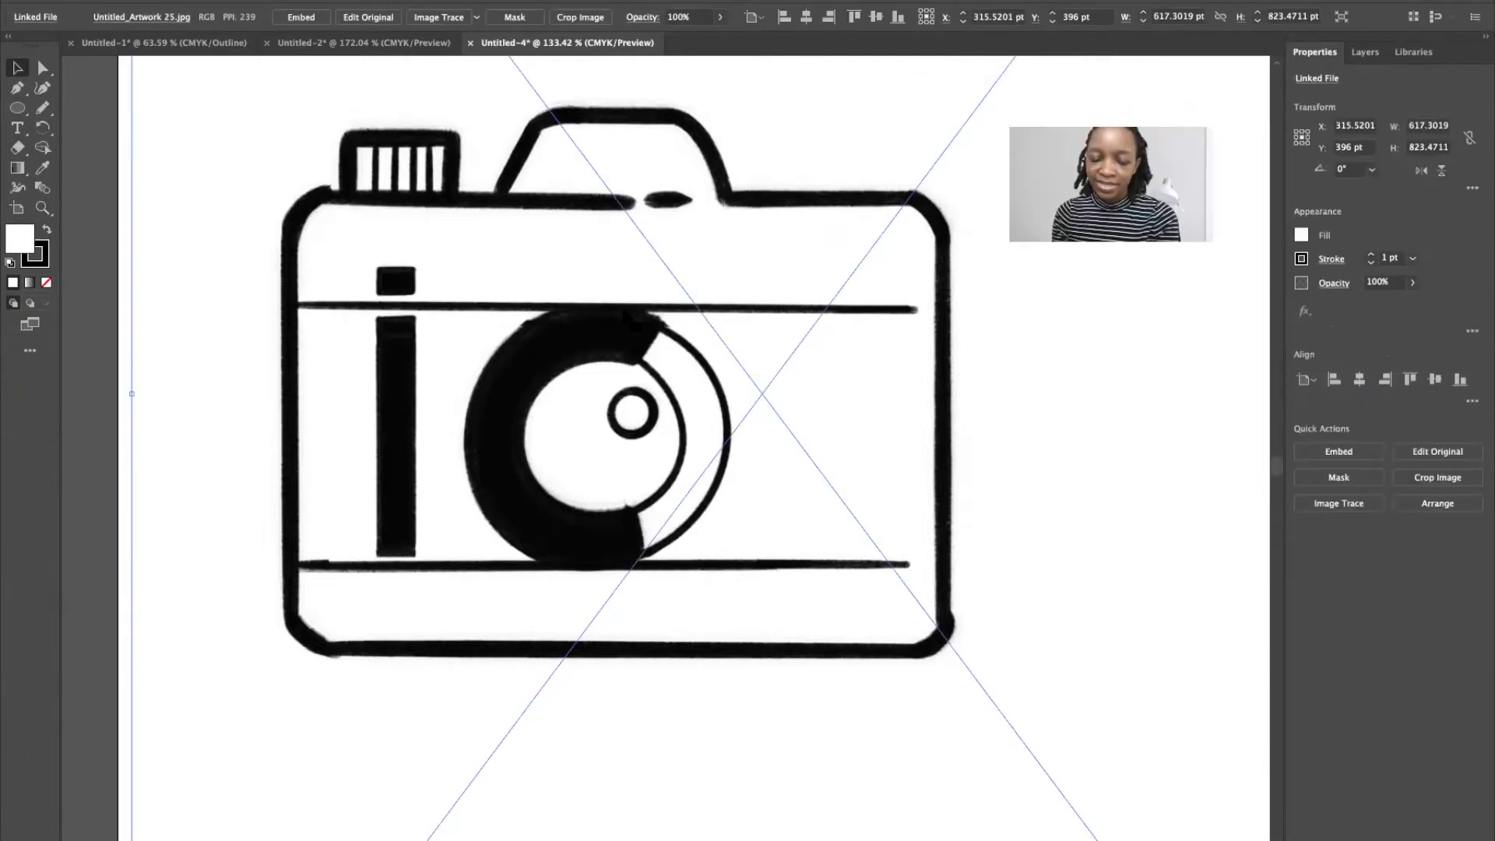
{"action": "left_click", "coordinate": [1357, 507]}
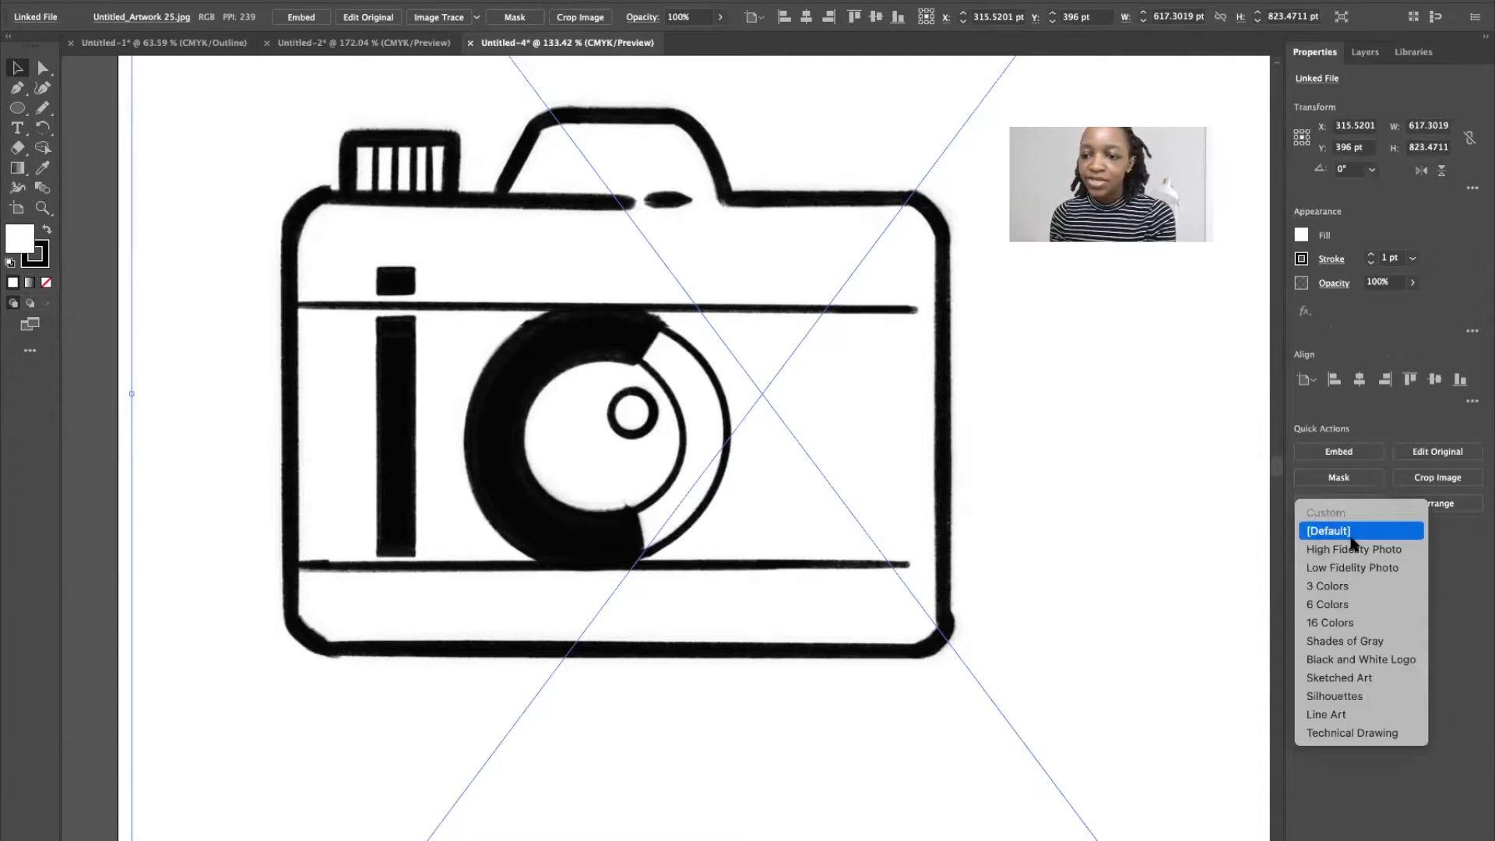
{"action": "left_click", "coordinate": [1352, 537]}
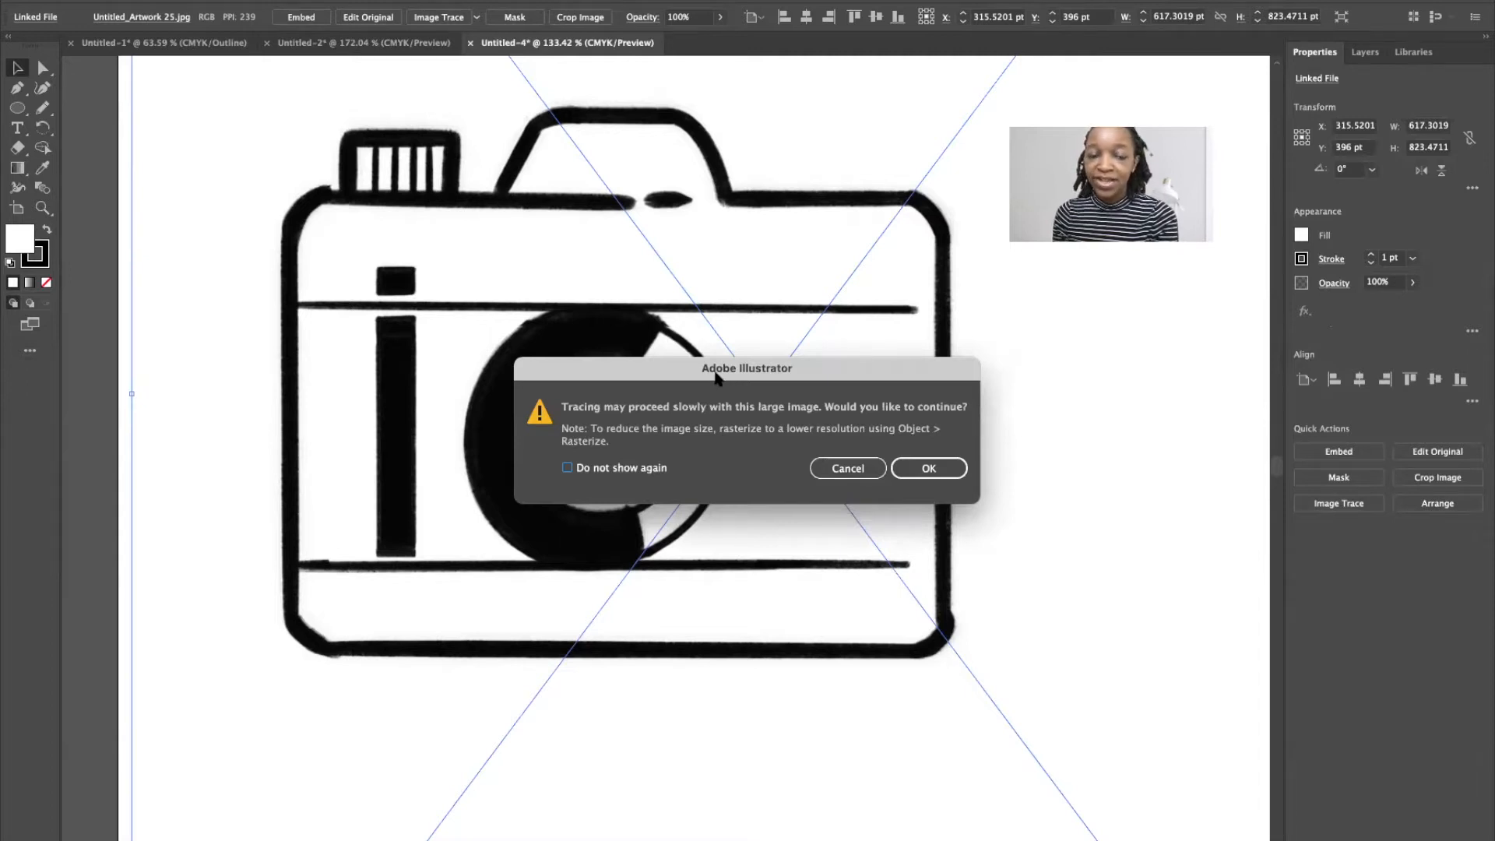
{"action": "left_click", "coordinate": [917, 470]}
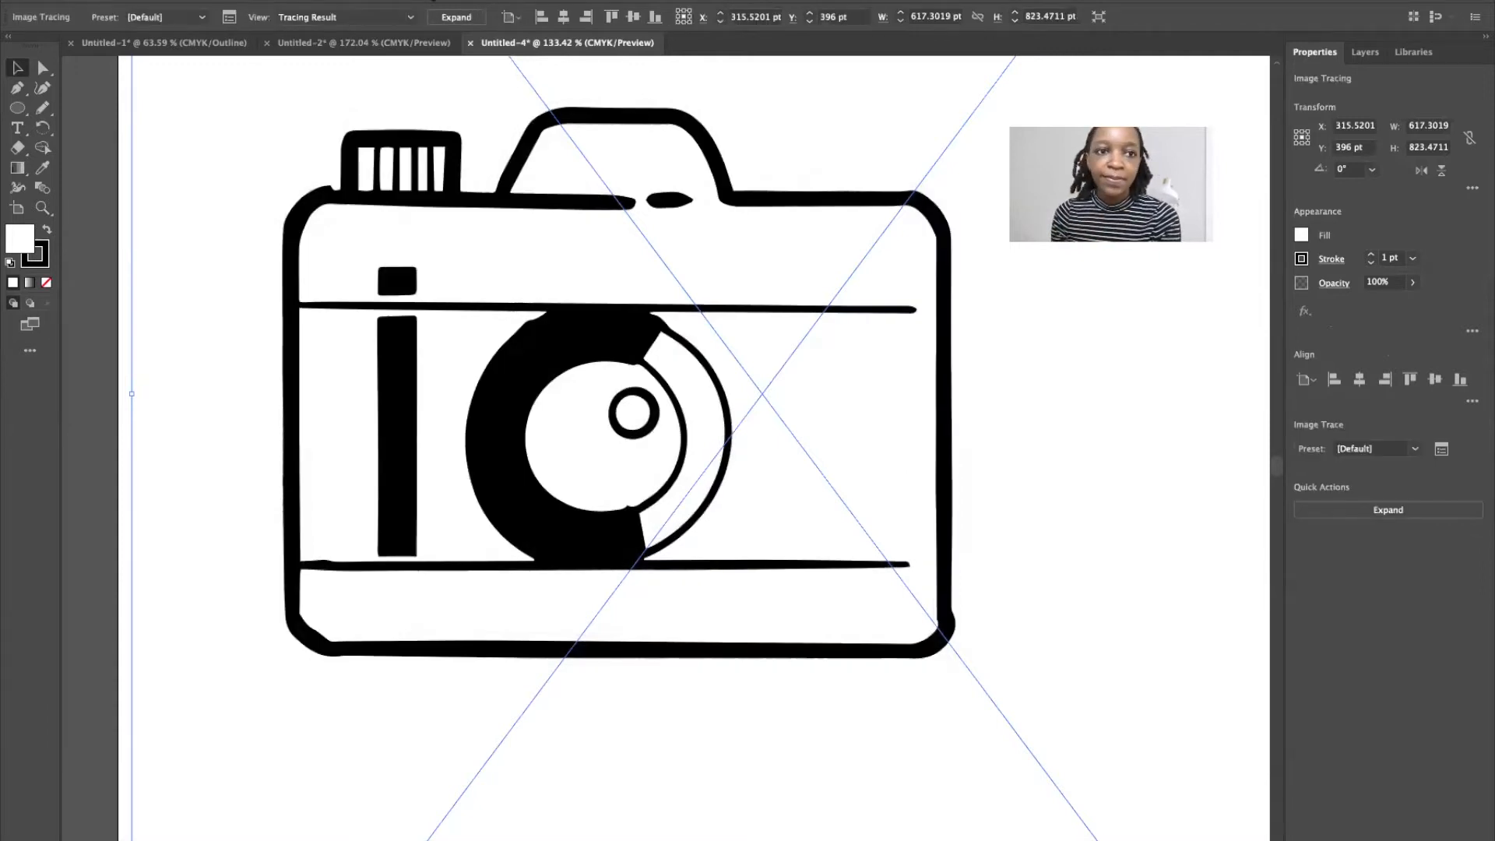
- Open the detailed Image Trace settings and apply the Black and White Logo preset to the camera
{"action": "left_click", "coordinate": [433, 0]}
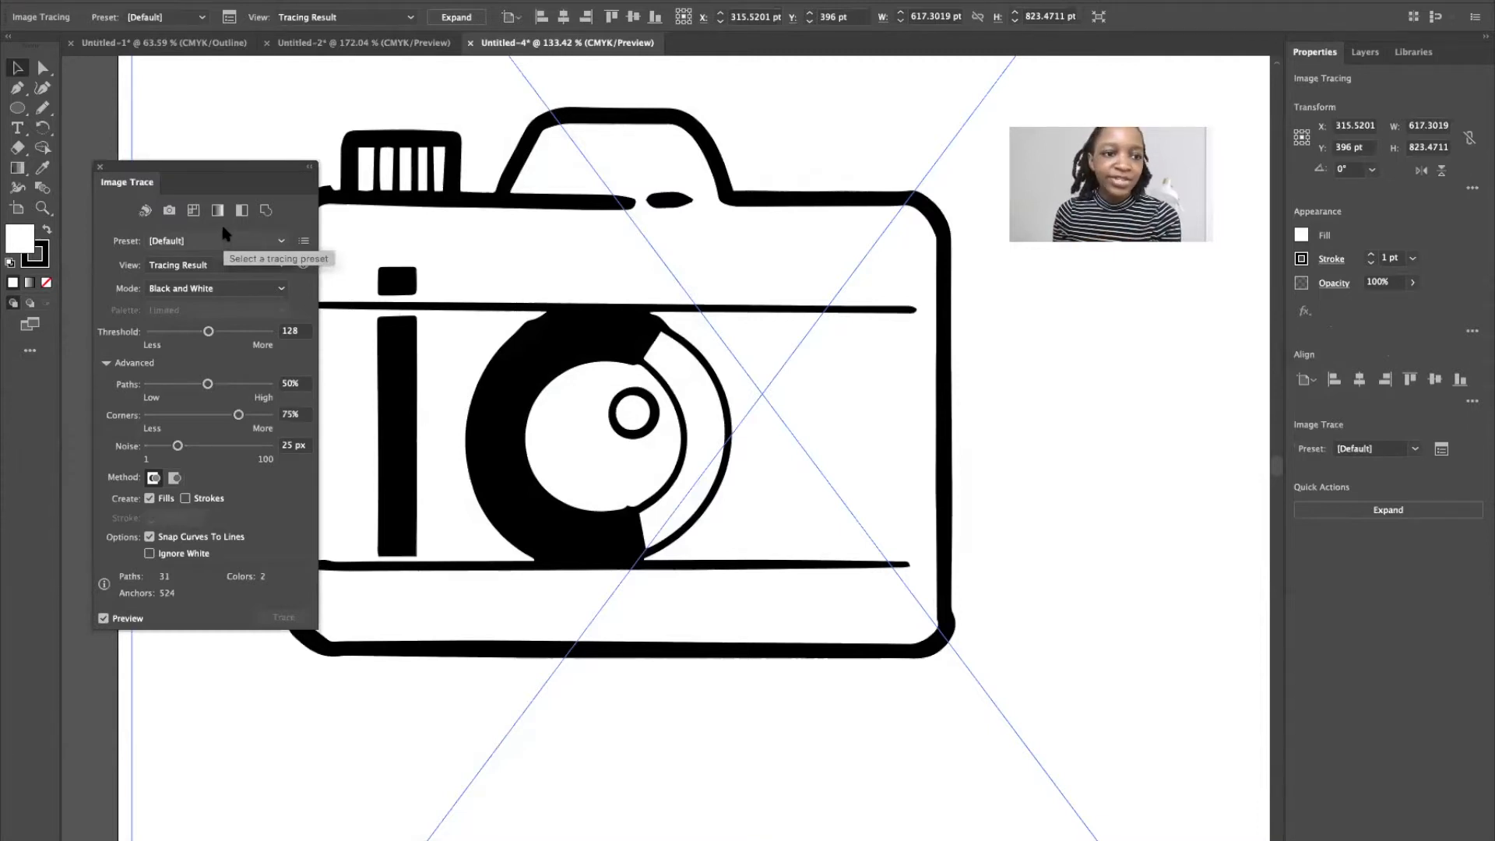
{"action": "left_click_drag", "start_coordinate": [222, 167], "coordinate": [179, 197]}
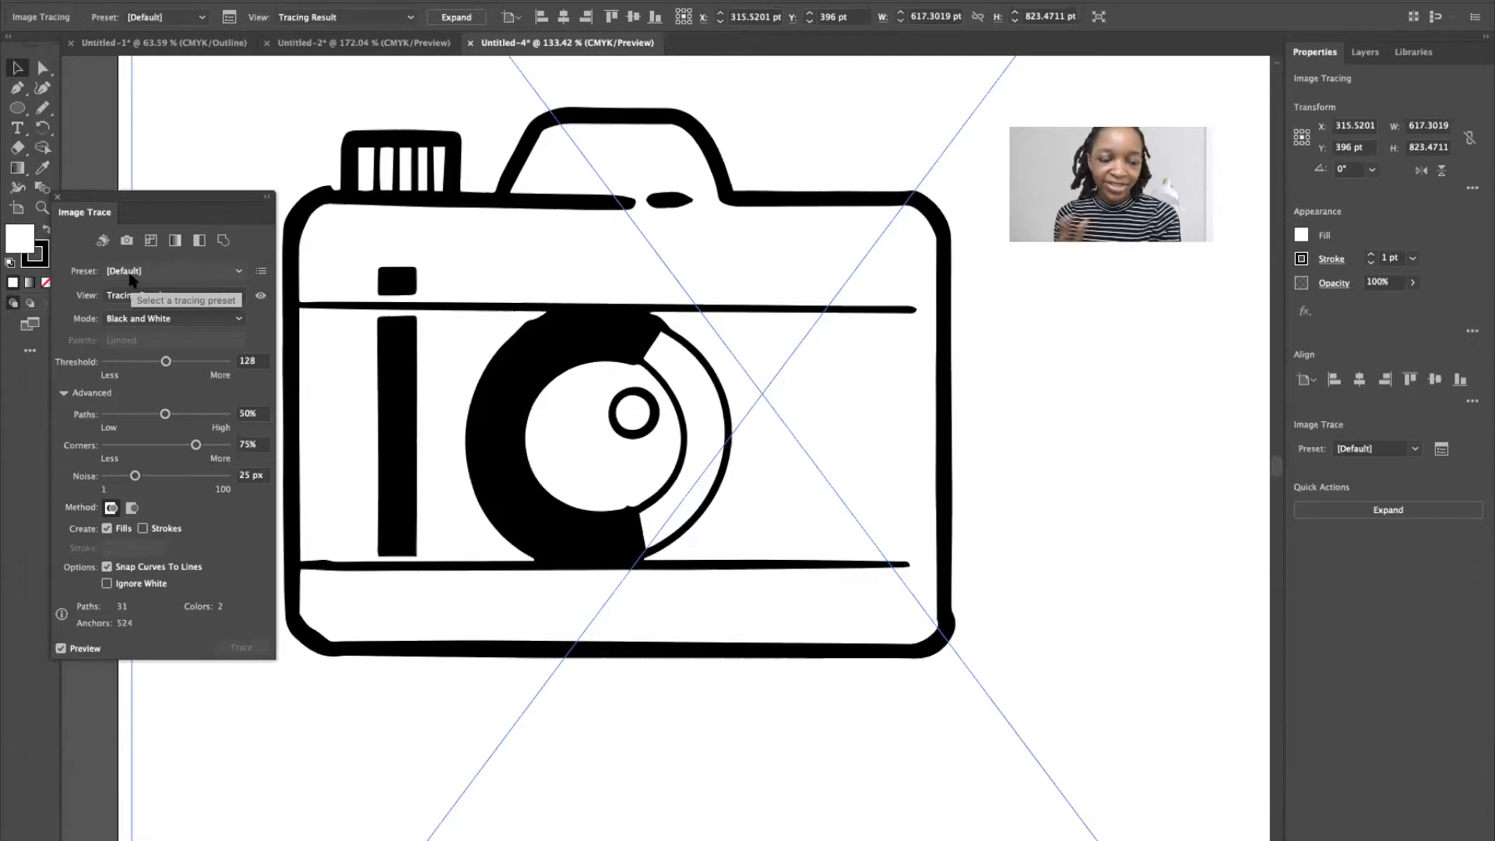
{"action": "left_click", "coordinate": [164, 273]}
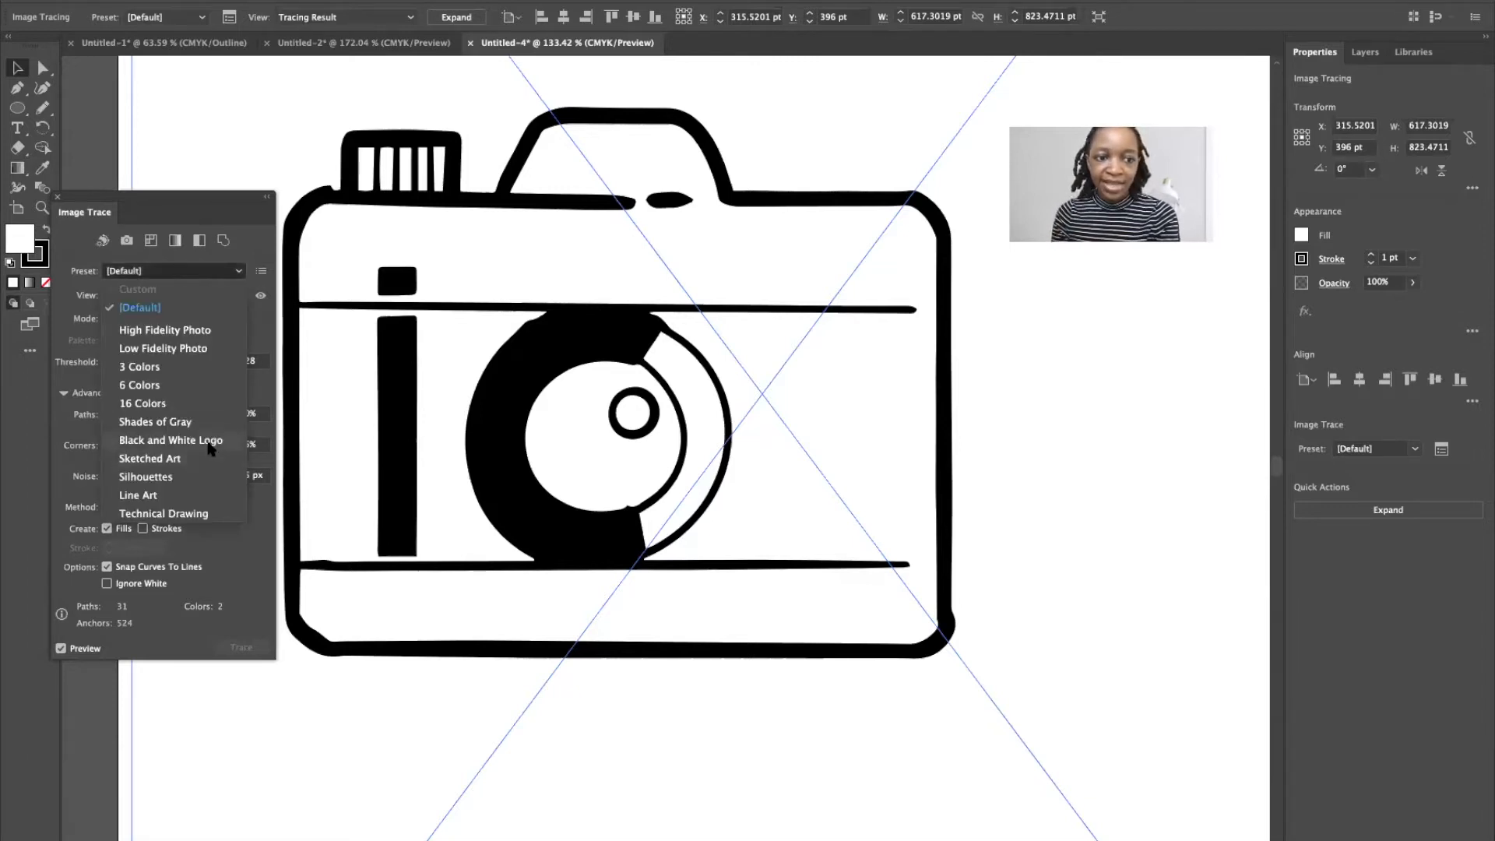
{"action": "left_click", "coordinate": [210, 441]}
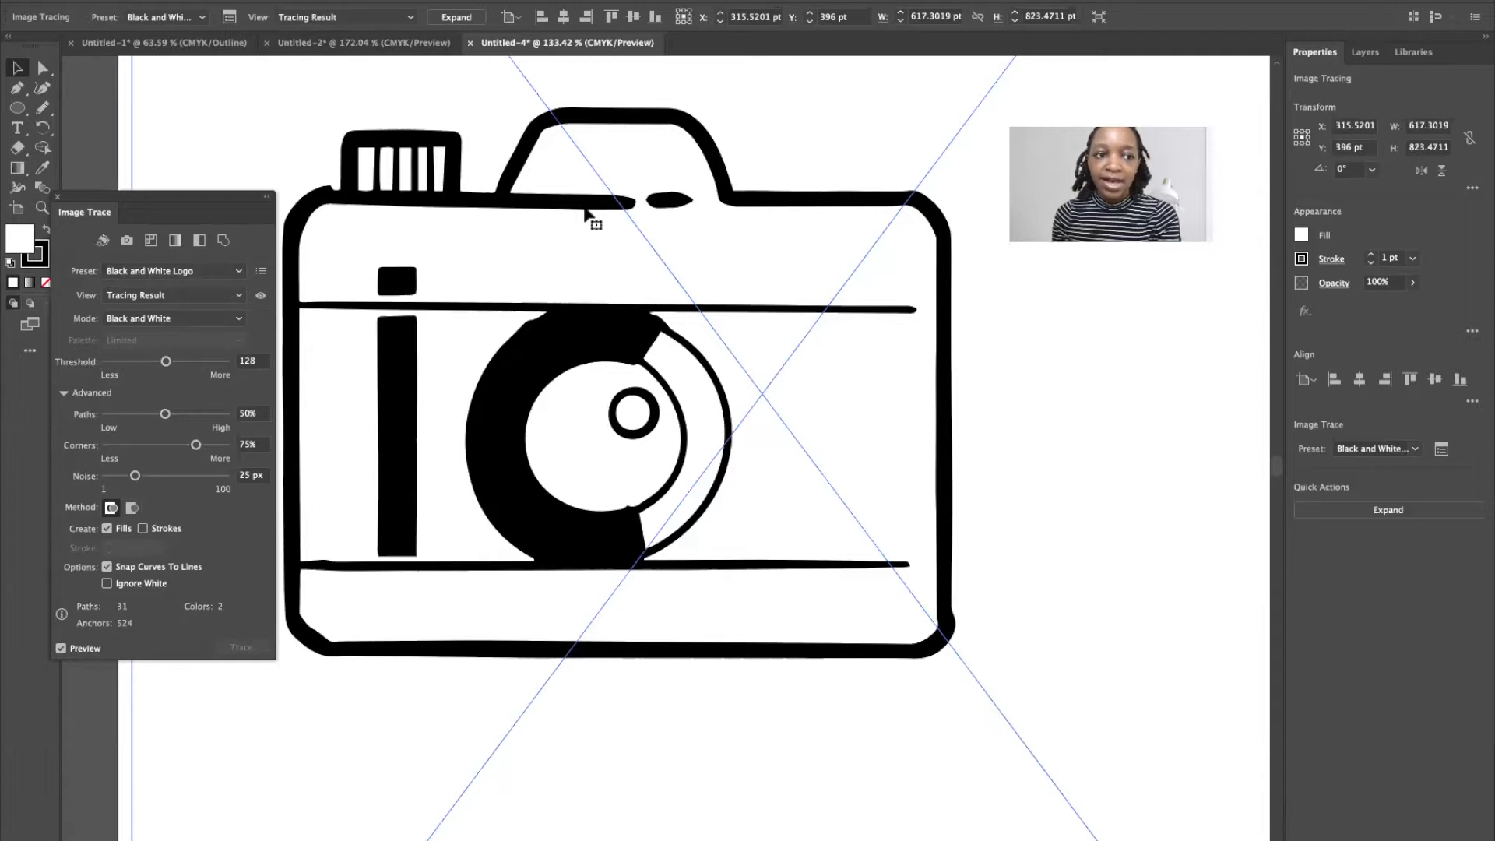
- Compare the camera's source image with its tracing result by switching the trace view between the two
{"action": "scroll", "coordinate": [589, 215], "scroll_direction": "up", "scroll_amount": 6}
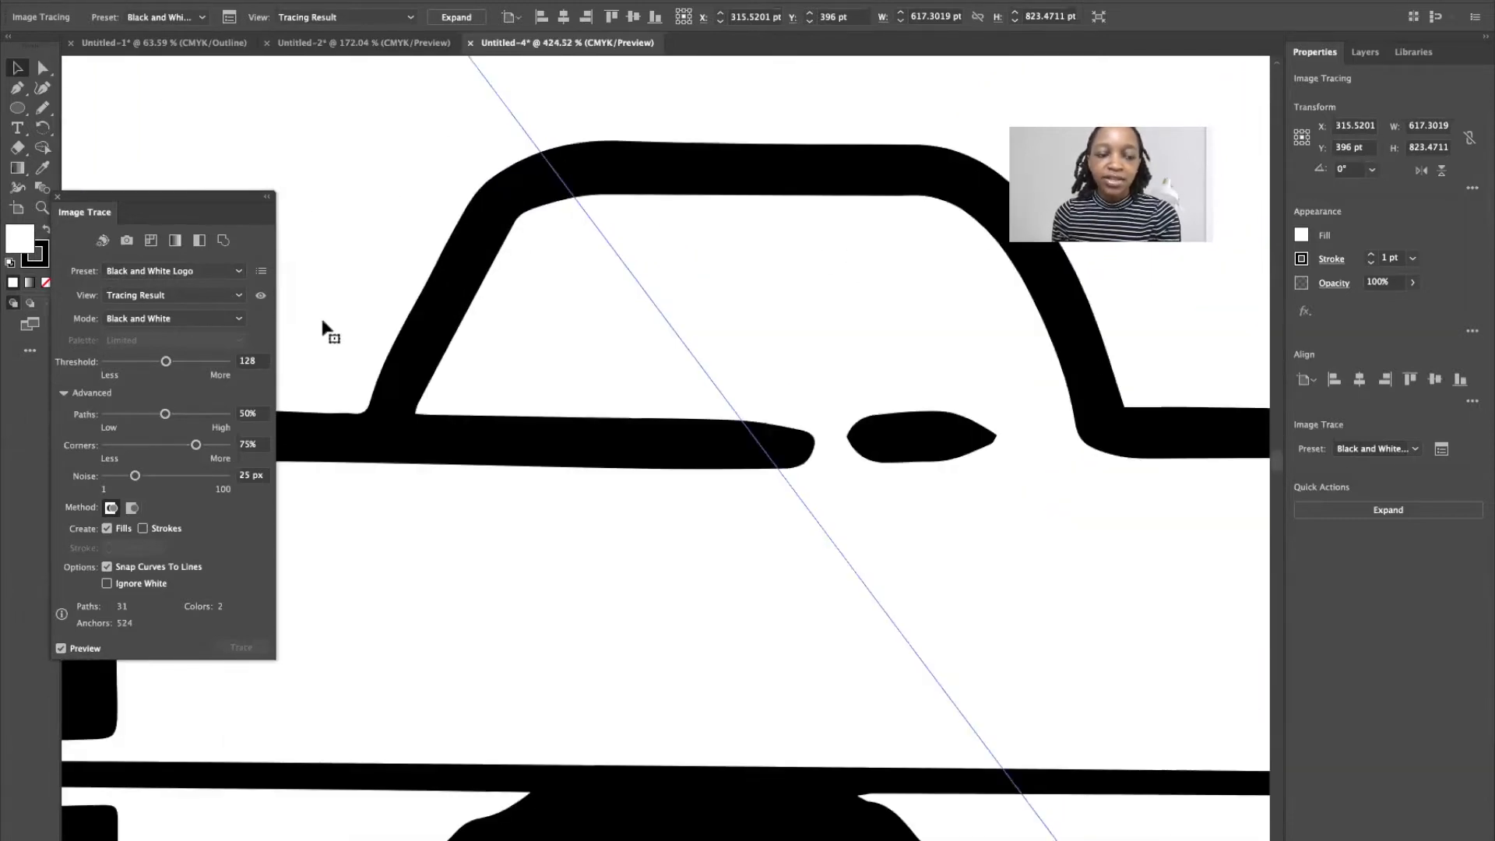
{"action": "left_click", "coordinate": [176, 294]}
{"action": "left_click", "coordinate": [163, 388]}
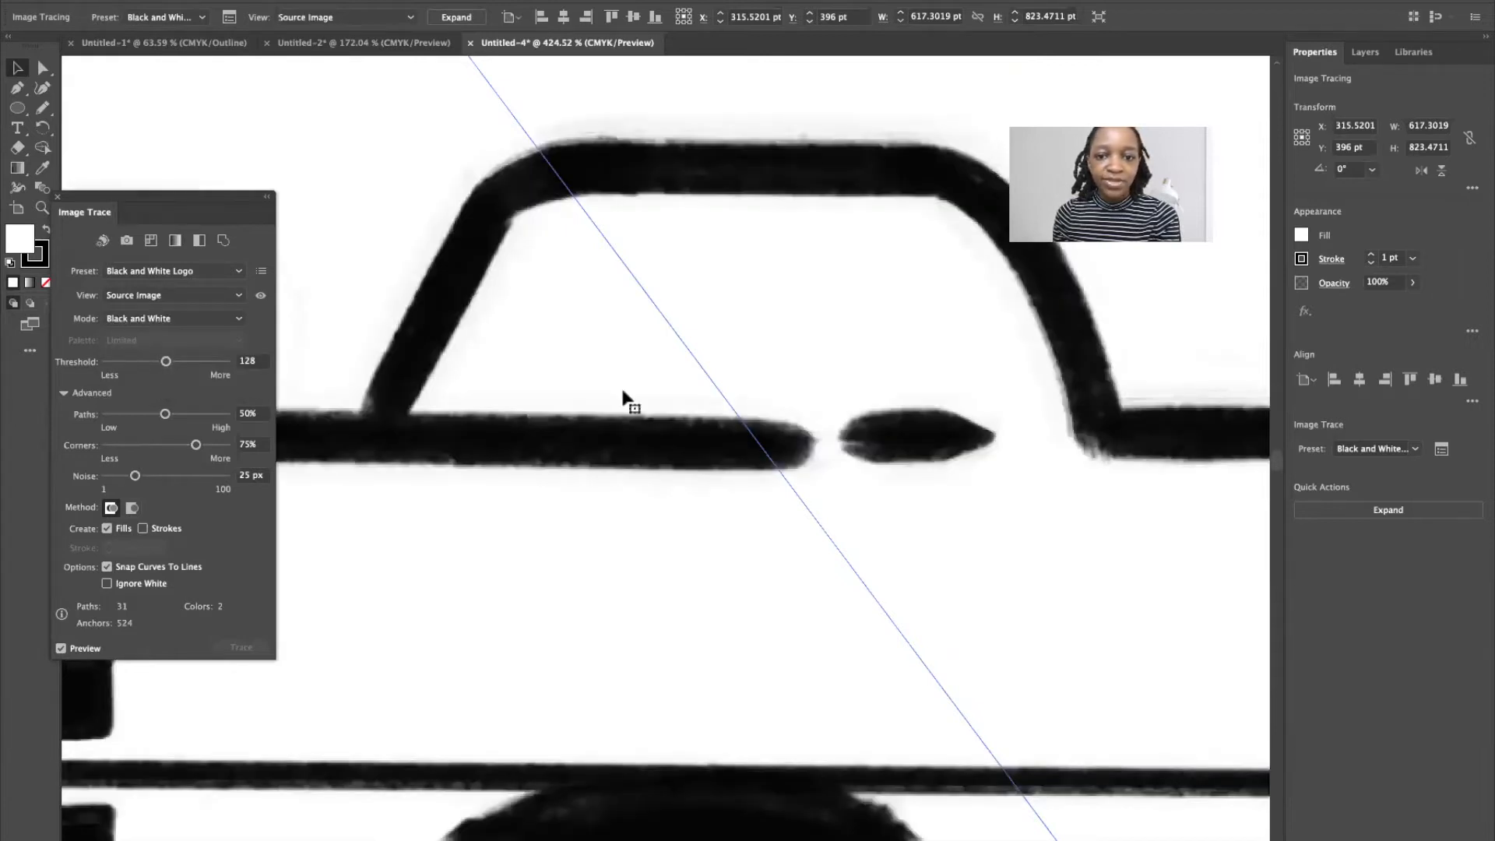
{"action": "scroll", "coordinate": [594, 483], "scroll_direction": "down", "scroll_amount": 4}
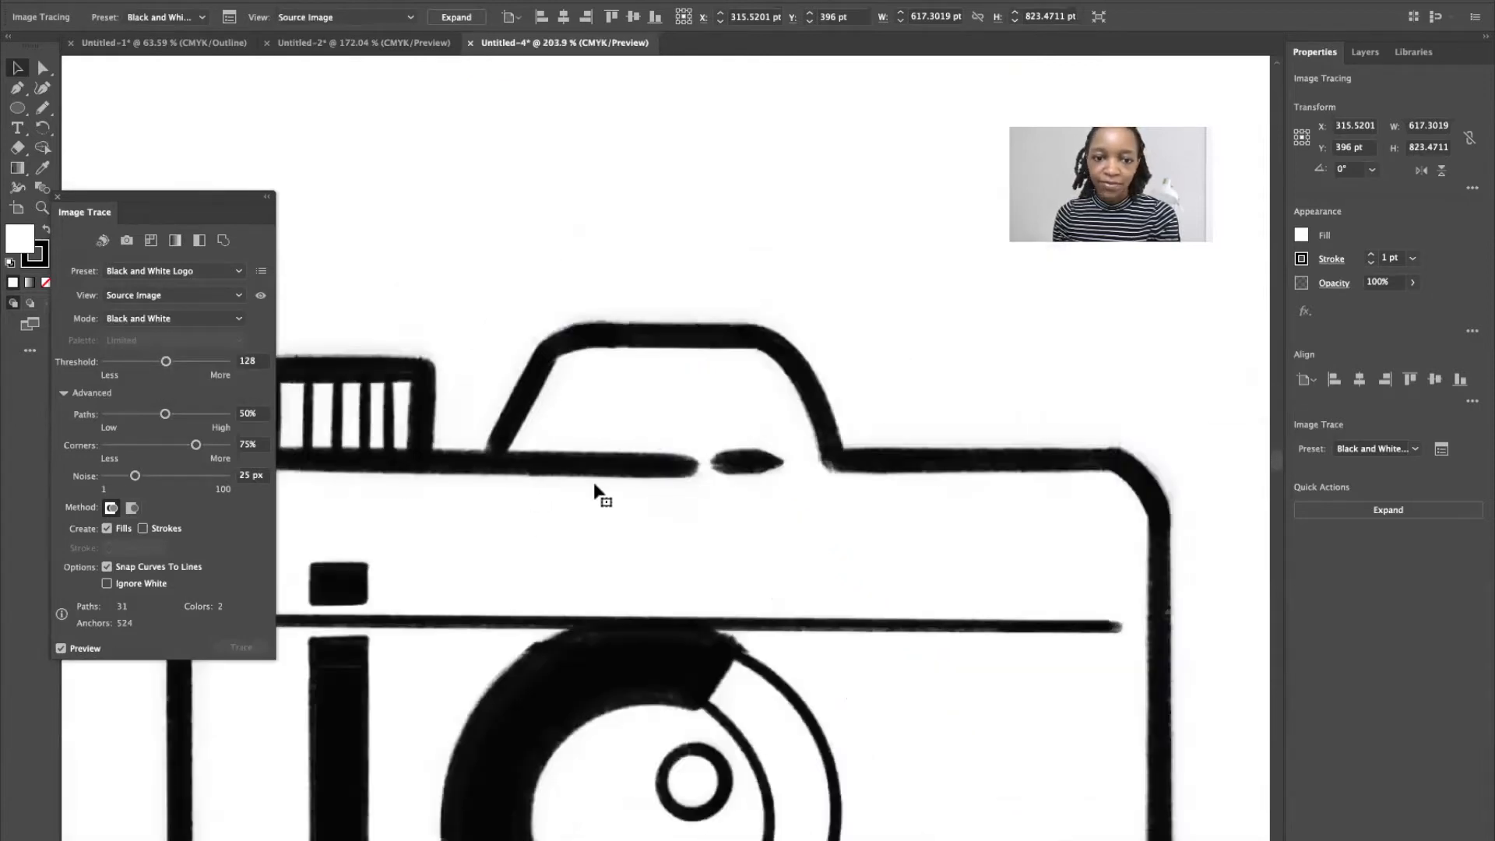
{"action": "left_click", "coordinate": [206, 293]}
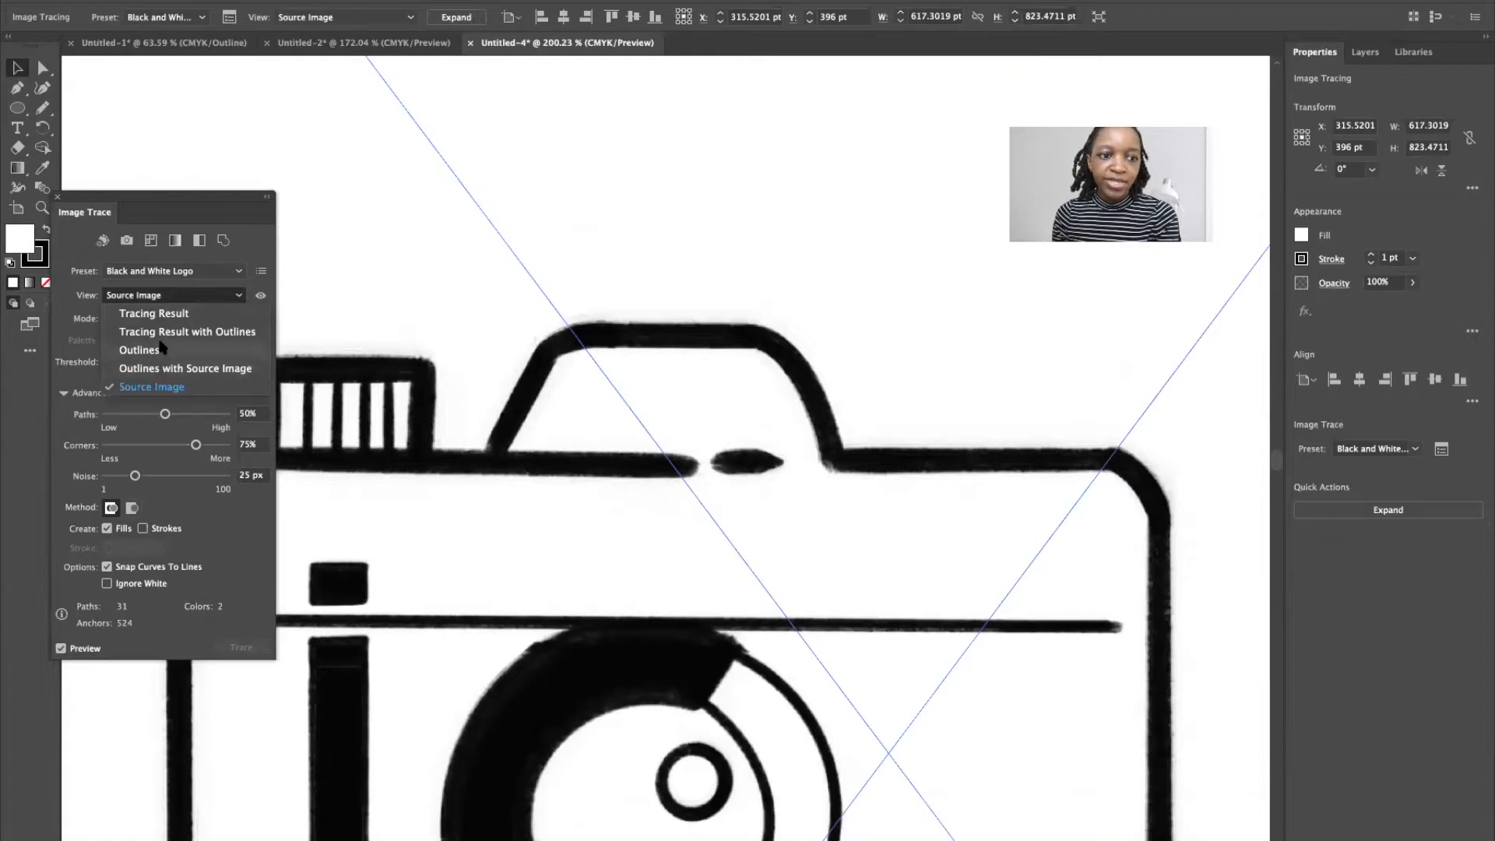
{"action": "left_click", "coordinate": [176, 311]}
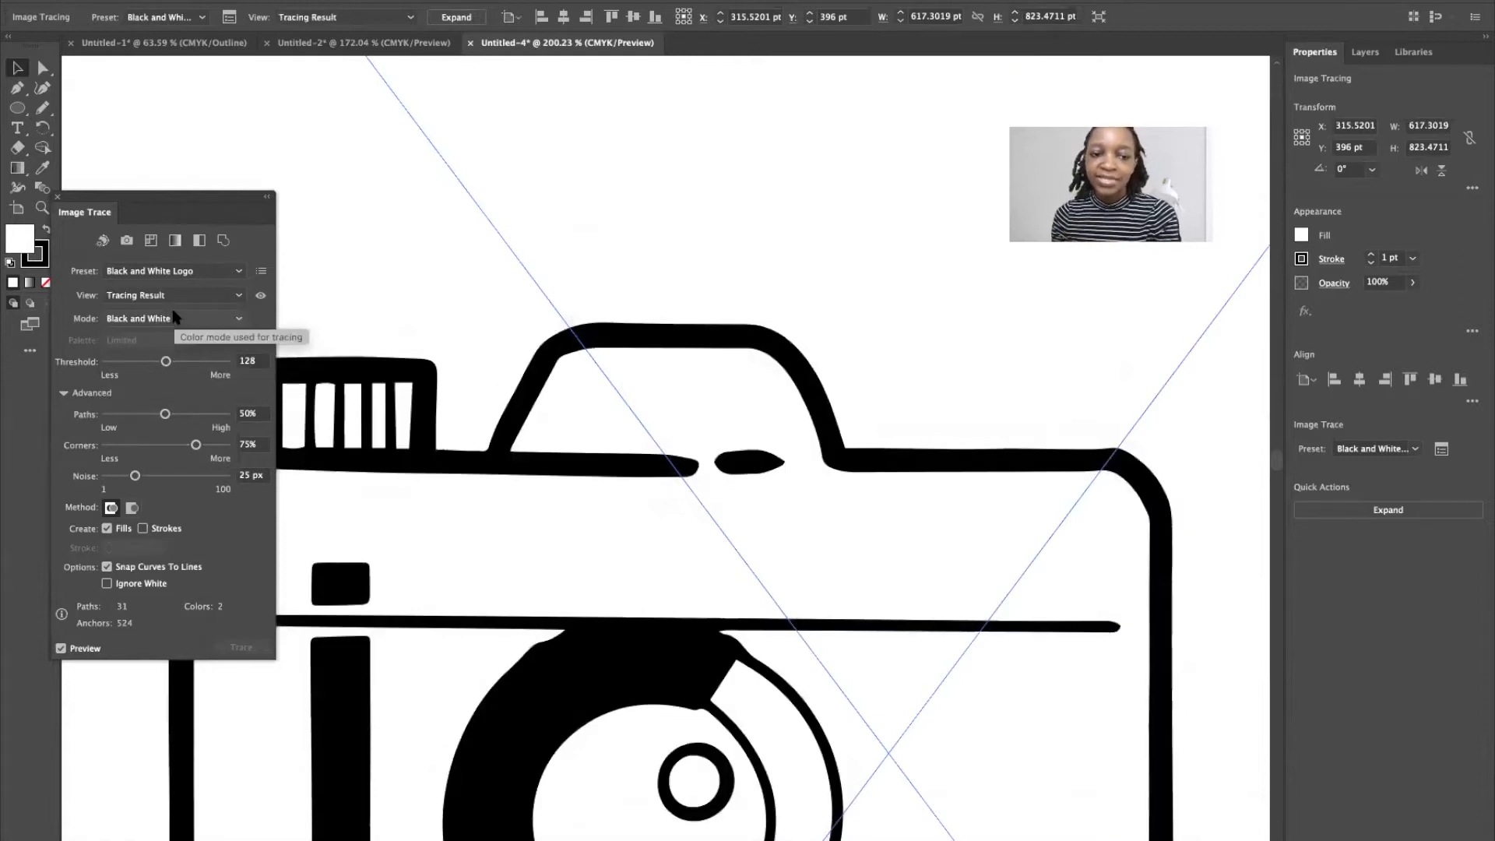
{"action": "scroll", "coordinate": [451, 369], "scroll_direction": "down", "scroll_amount": 3}
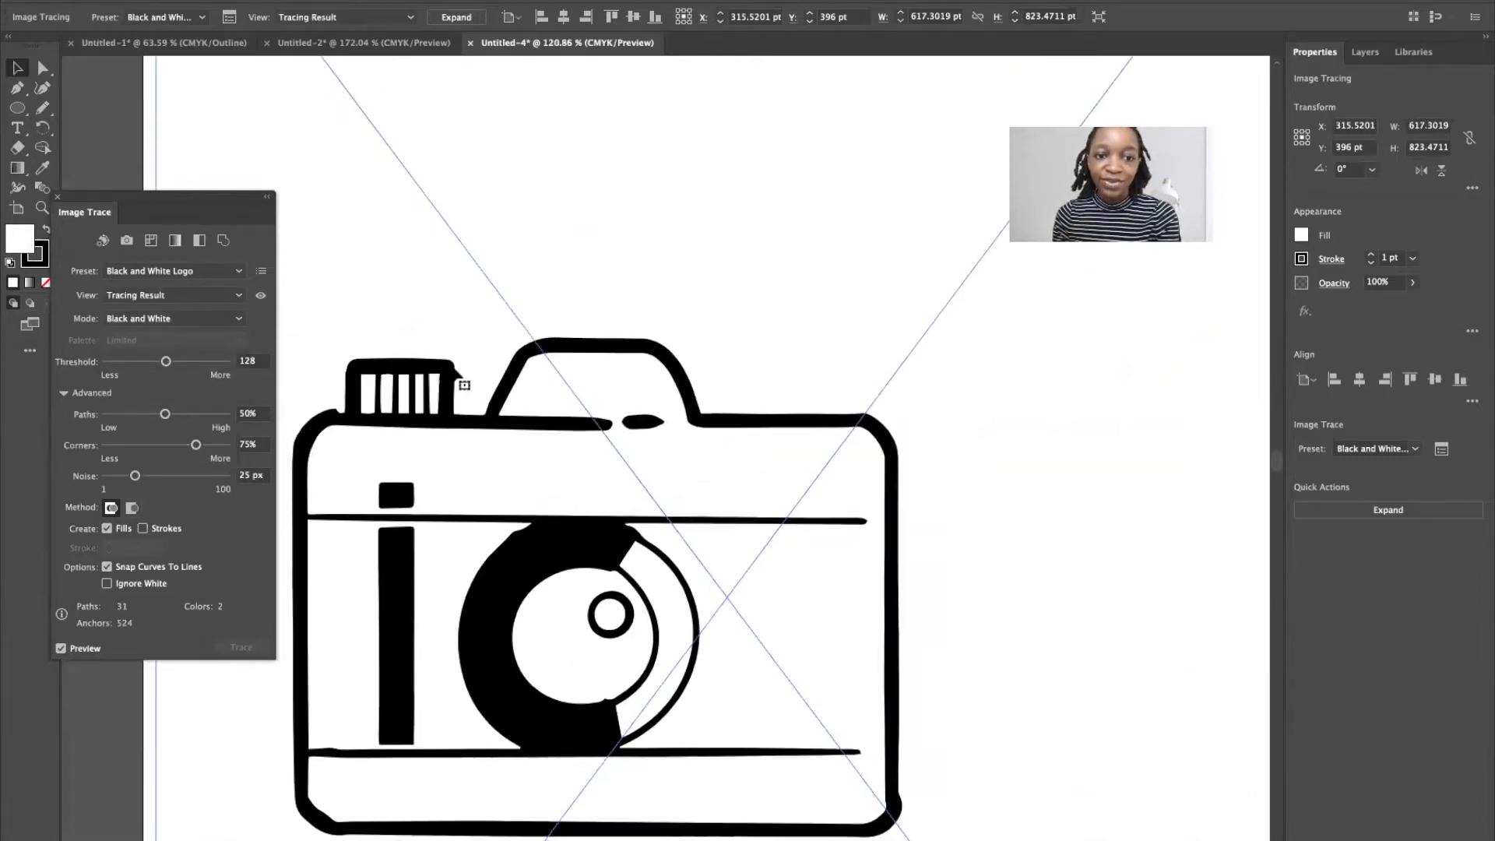
- Set the camera trace's threshold to 1
{"action": "scroll", "coordinate": [451, 367], "scroll_direction": "up", "scroll_amount": 3}
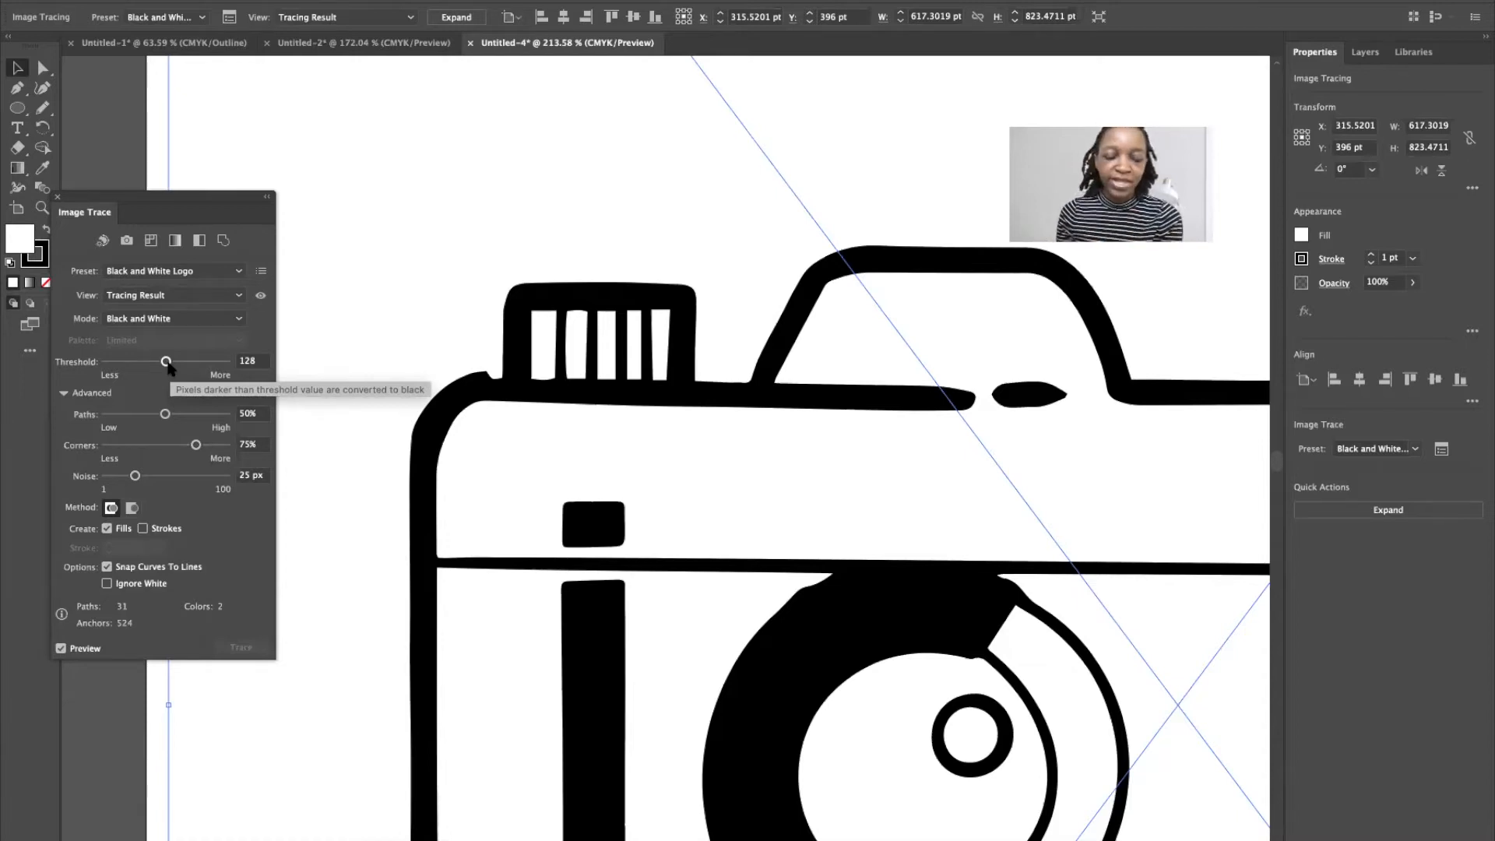
{"action": "left_click_drag", "start_coordinate": [166, 362], "coordinate": [90, 366]}
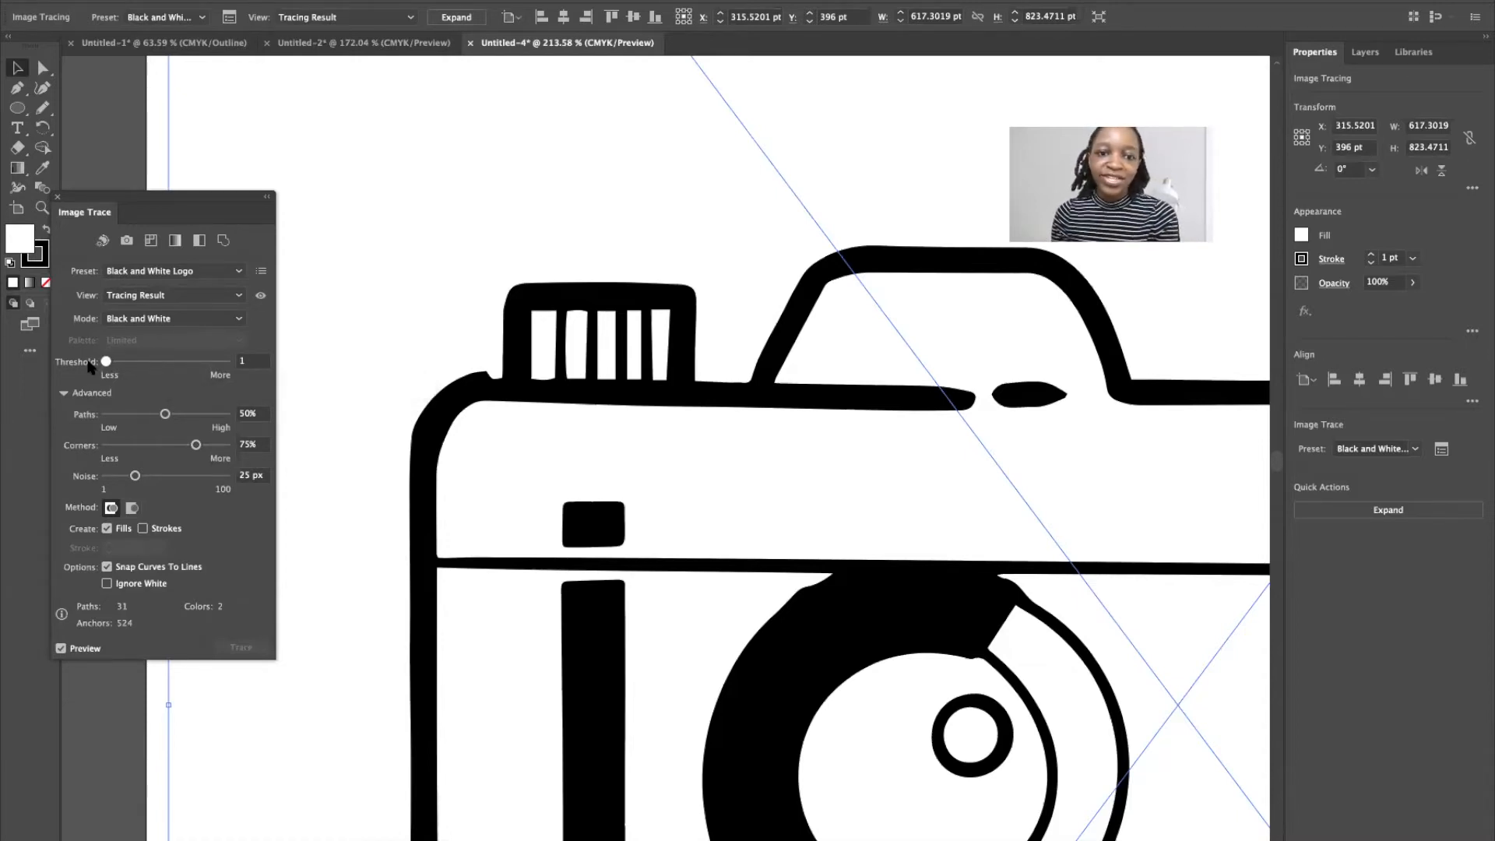
- Try threshold values of 255, 211 and 174 on the camera trace
{"action": "left_click_drag", "start_coordinate": [106, 361], "coordinate": [315, 367]}
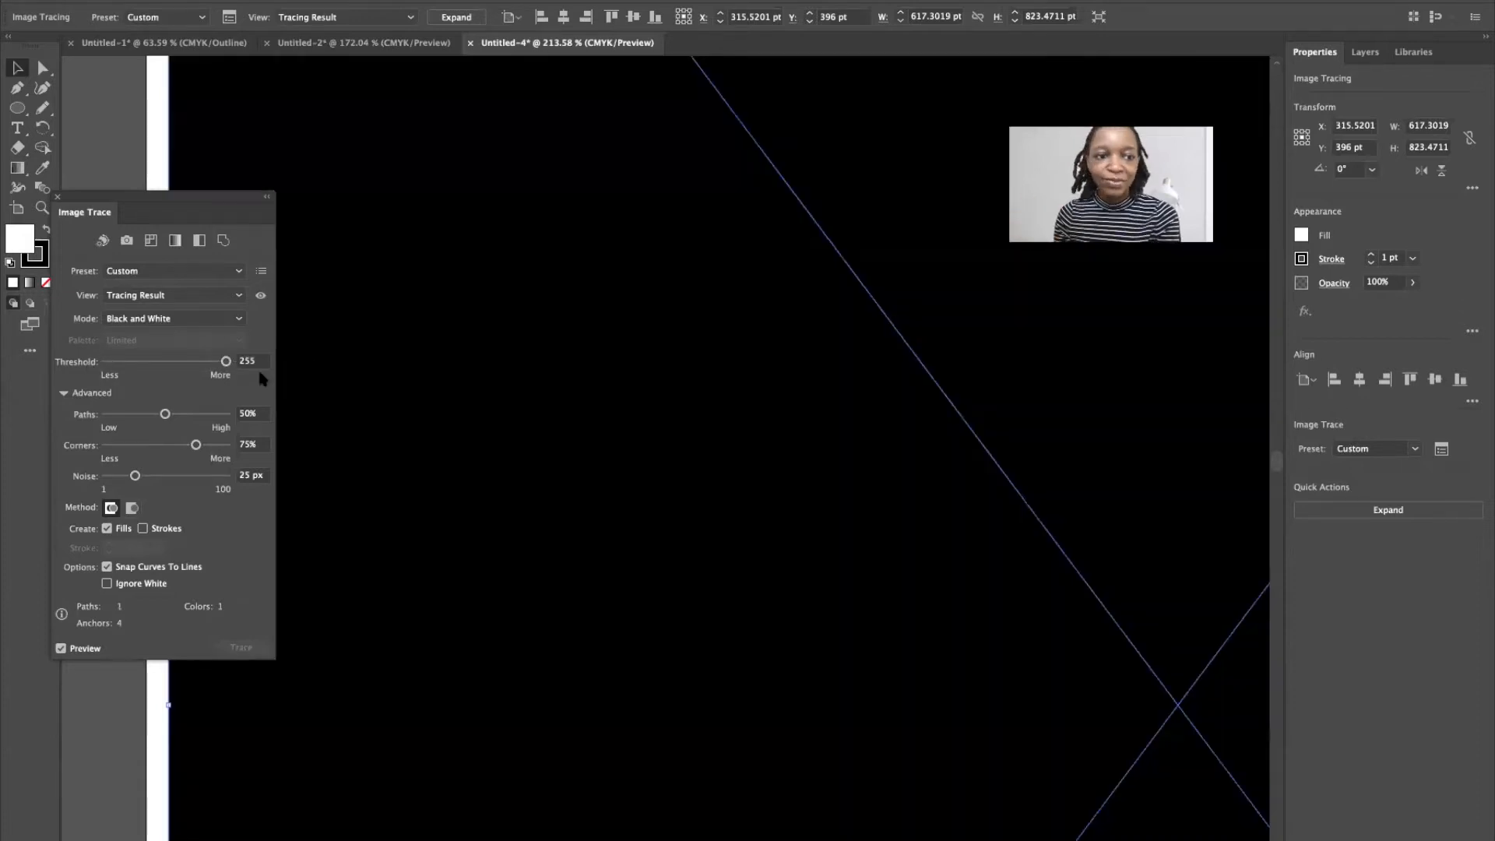
{"action": "left_click_drag", "start_coordinate": [226, 361], "coordinate": [204, 362]}
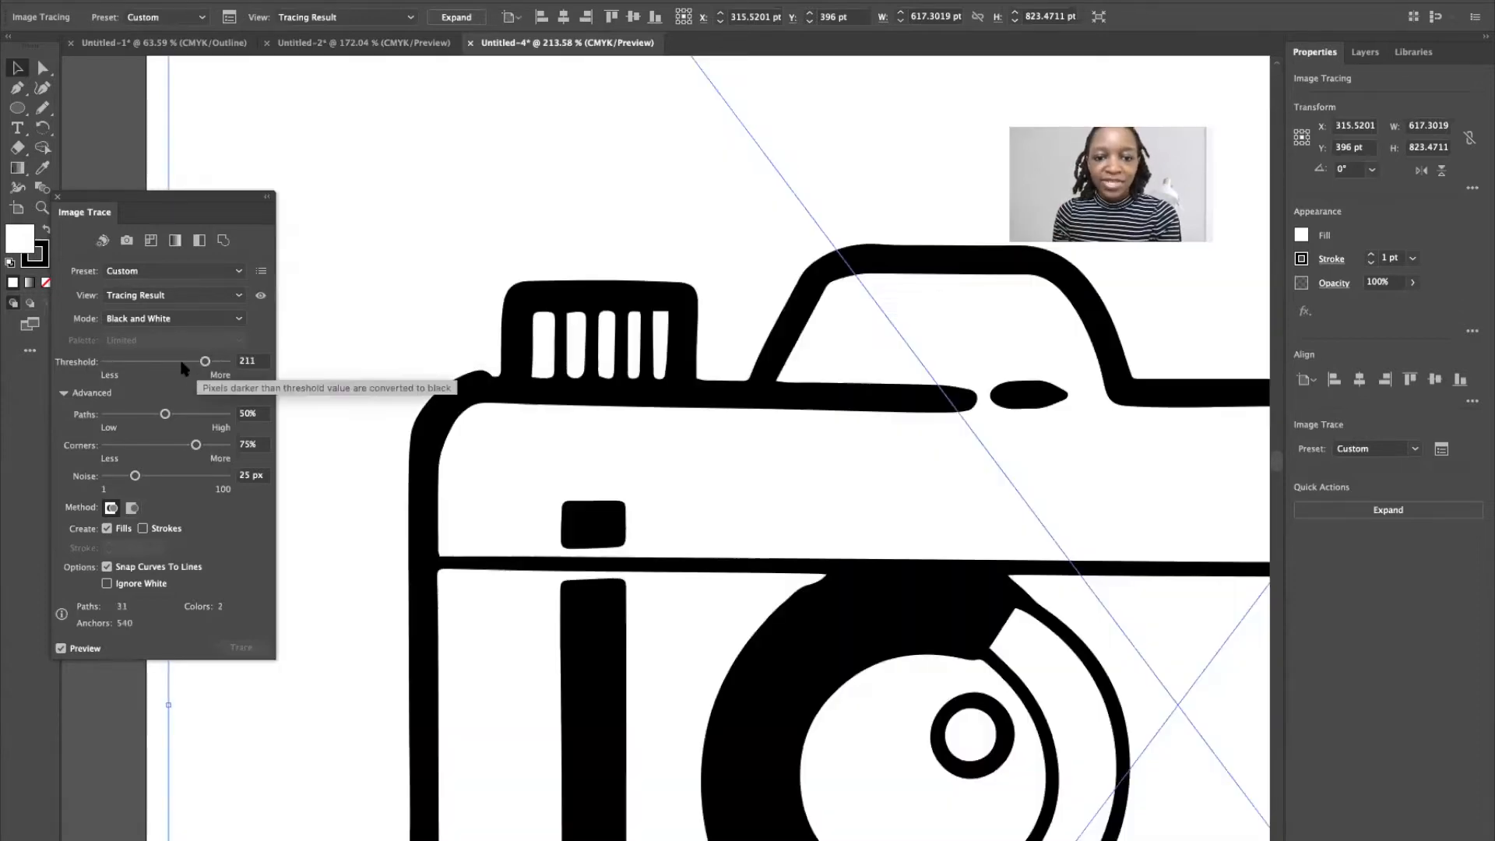
{"action": "left_click_drag", "start_coordinate": [162, 362], "coordinate": [188, 363]}
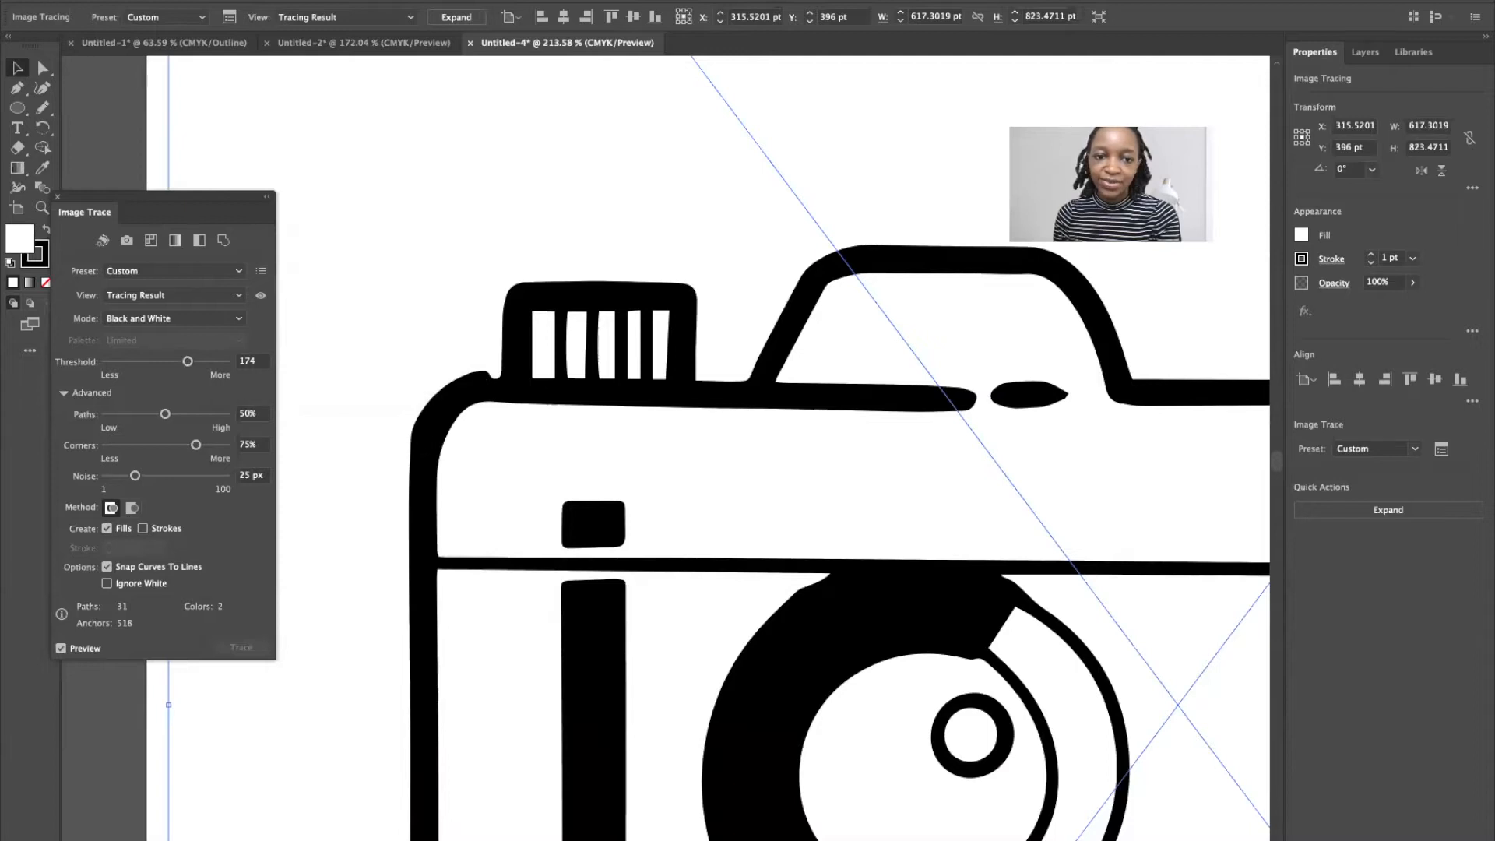
- Lower the camera trace's threshold in small adjustments and settle on 107
{"action": "scroll", "coordinate": [409, 423], "scroll_direction": "down", "scroll_amount": 6}
{"action": "scroll", "coordinate": [409, 424], "scroll_direction": "up", "scroll_amount": 1}
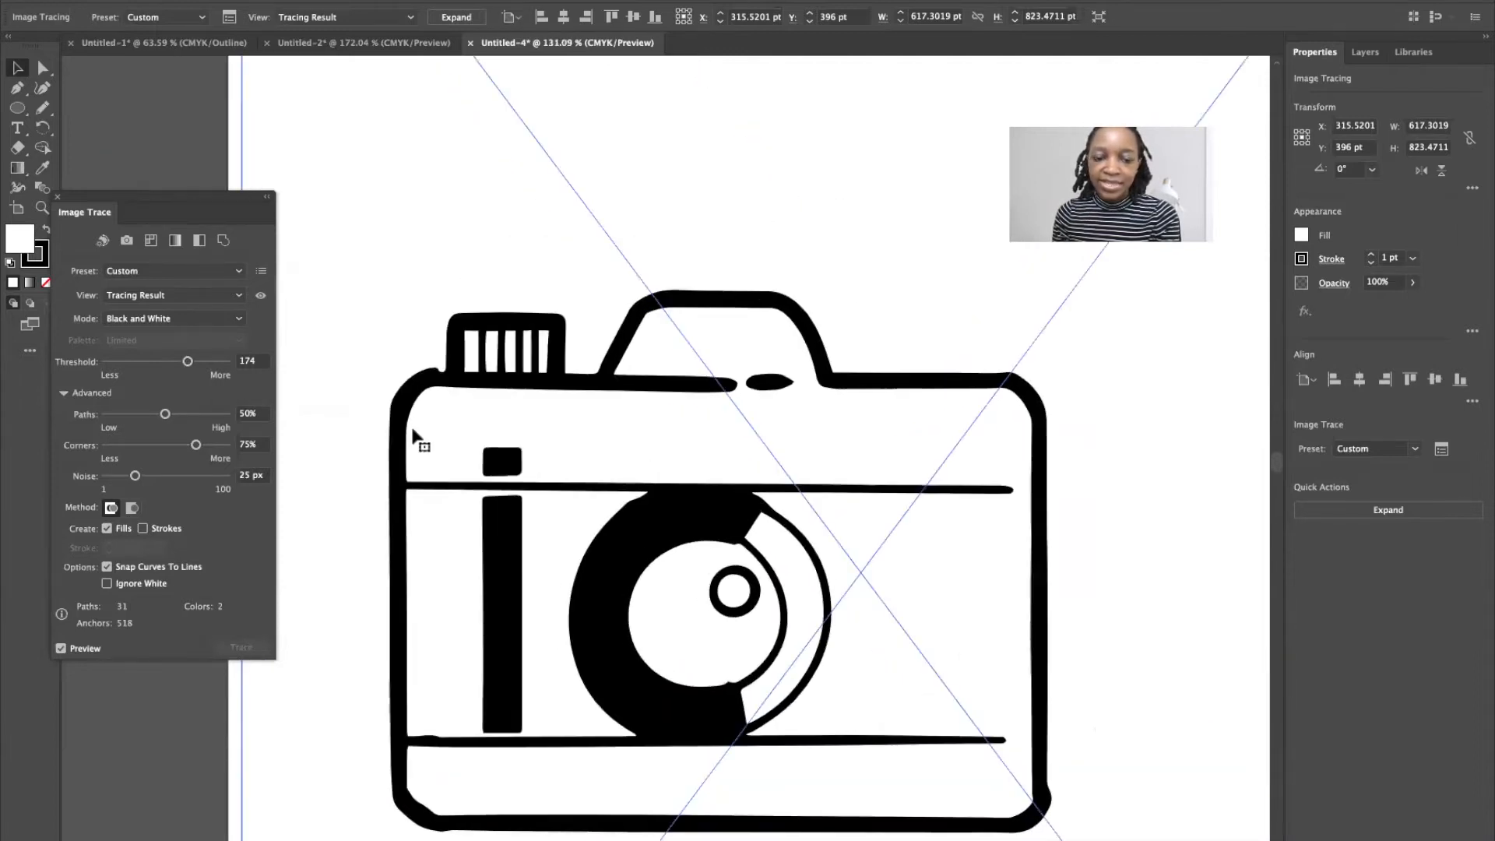
{"action": "left_click_drag", "start_coordinate": [178, 362], "coordinate": [166, 369]}
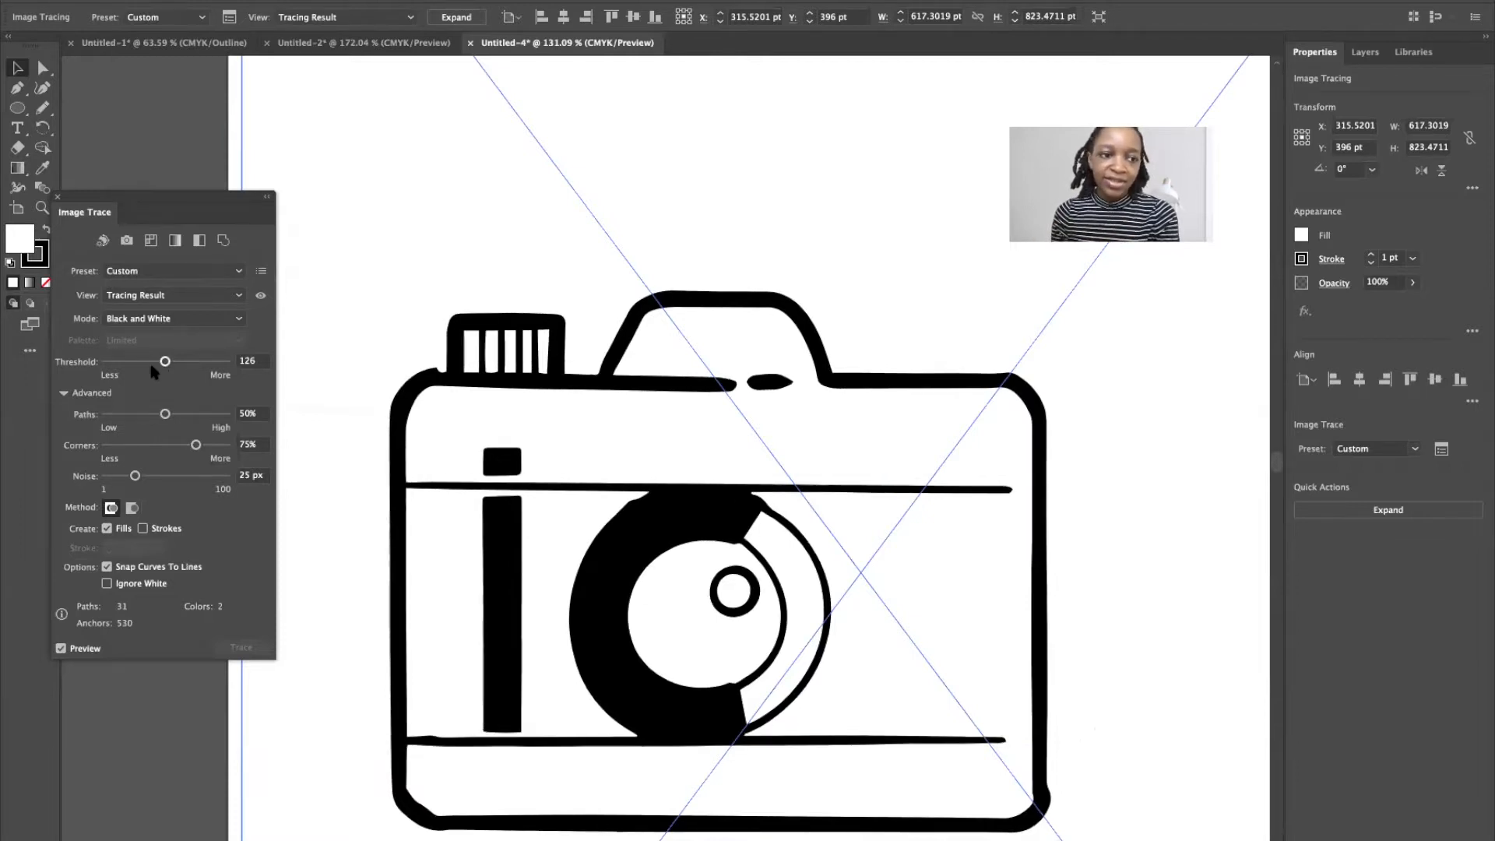
{"action": "left_click", "coordinate": [154, 362]}
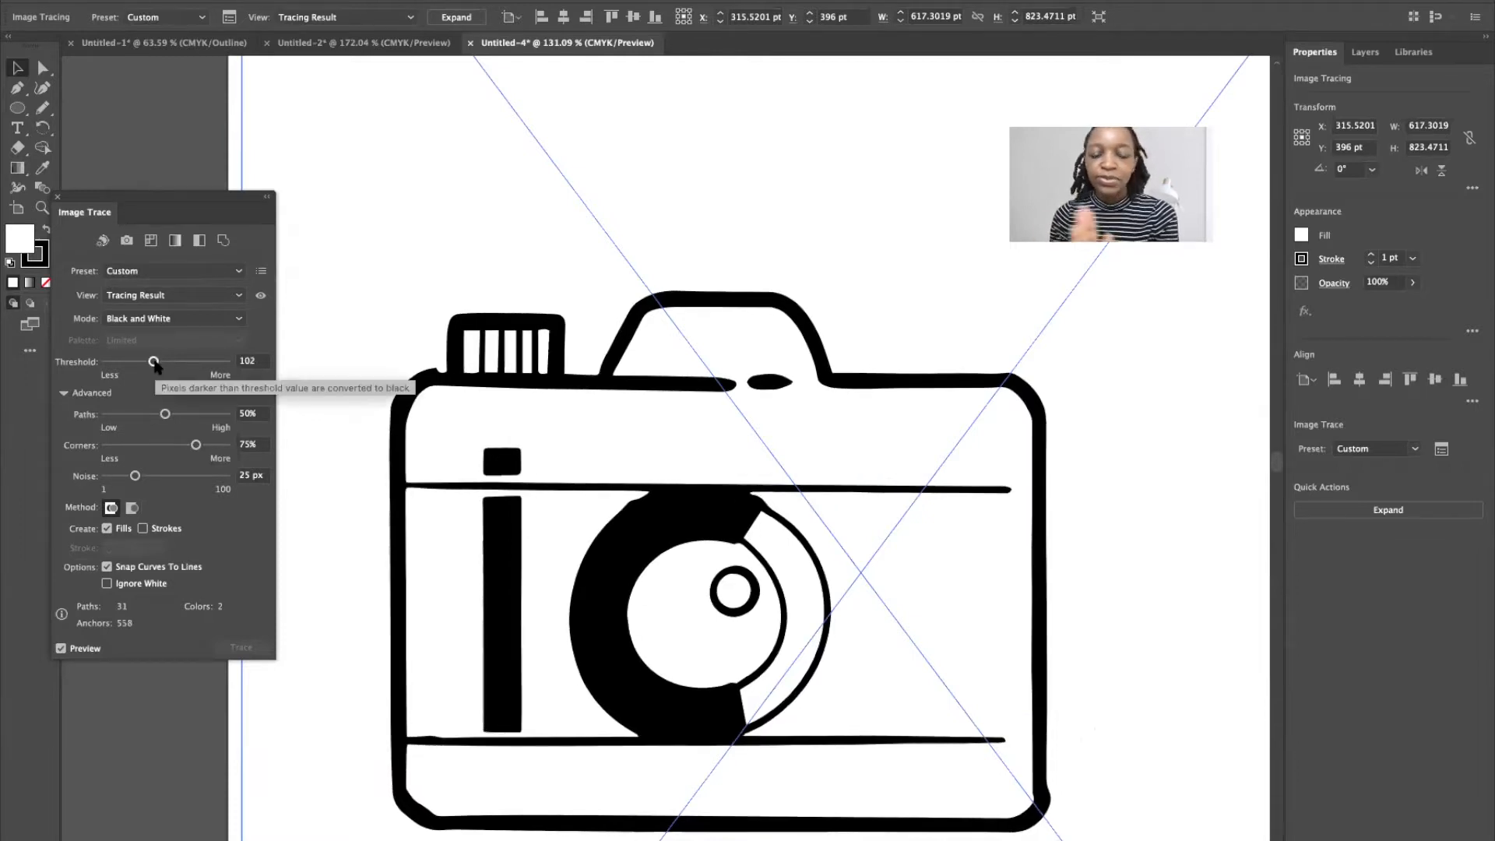
{"action": "left_click_drag", "start_coordinate": [154, 362], "coordinate": [157, 362]}
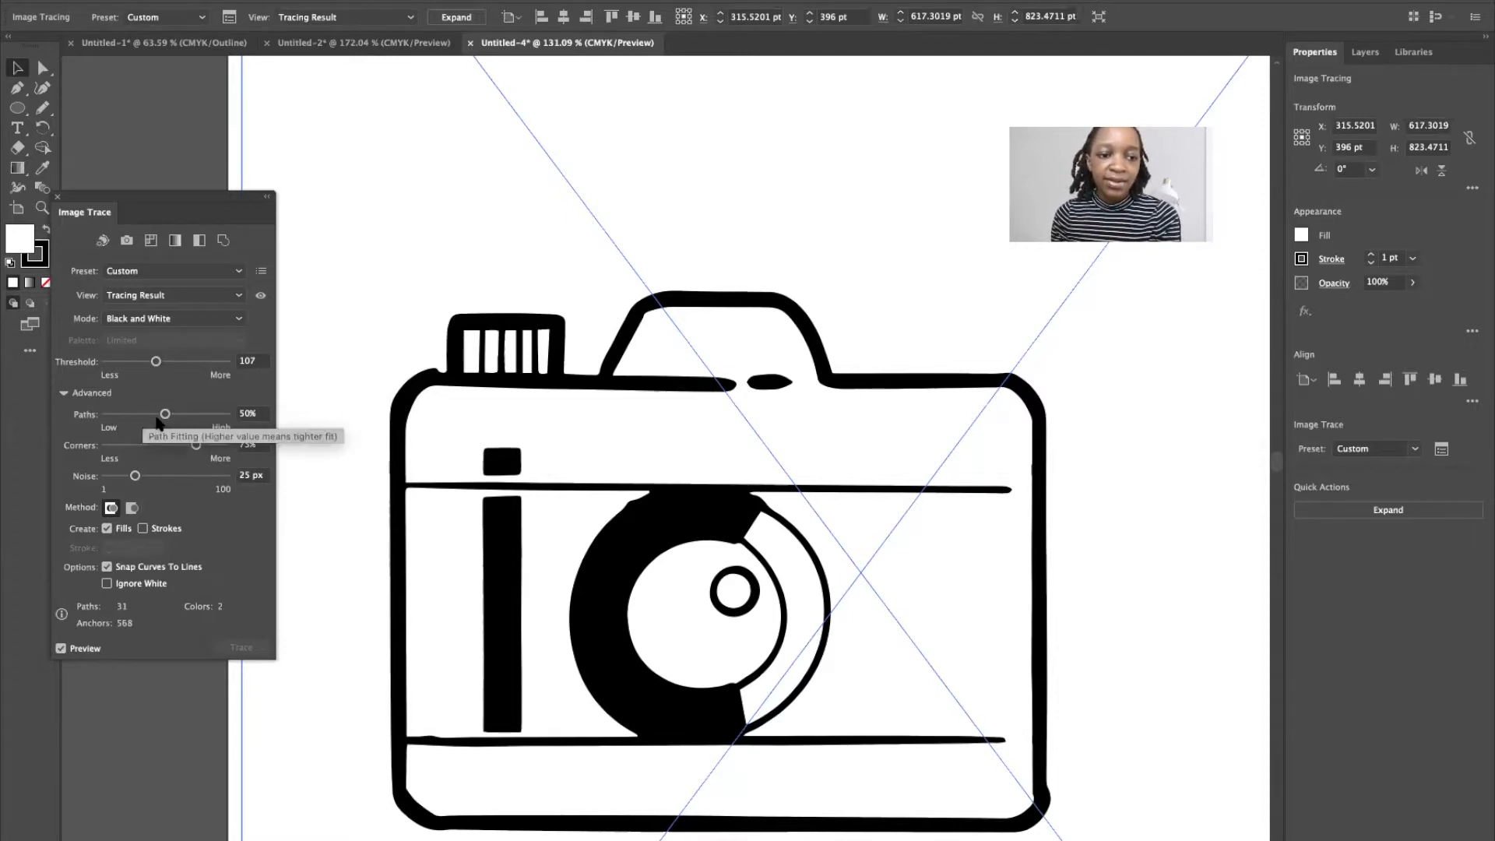
- Try the extremes of path fitting on the camera trace, 1% and 100%, and inspect the outline
{"action": "left_click_drag", "start_coordinate": [165, 415], "coordinate": [98, 417]}
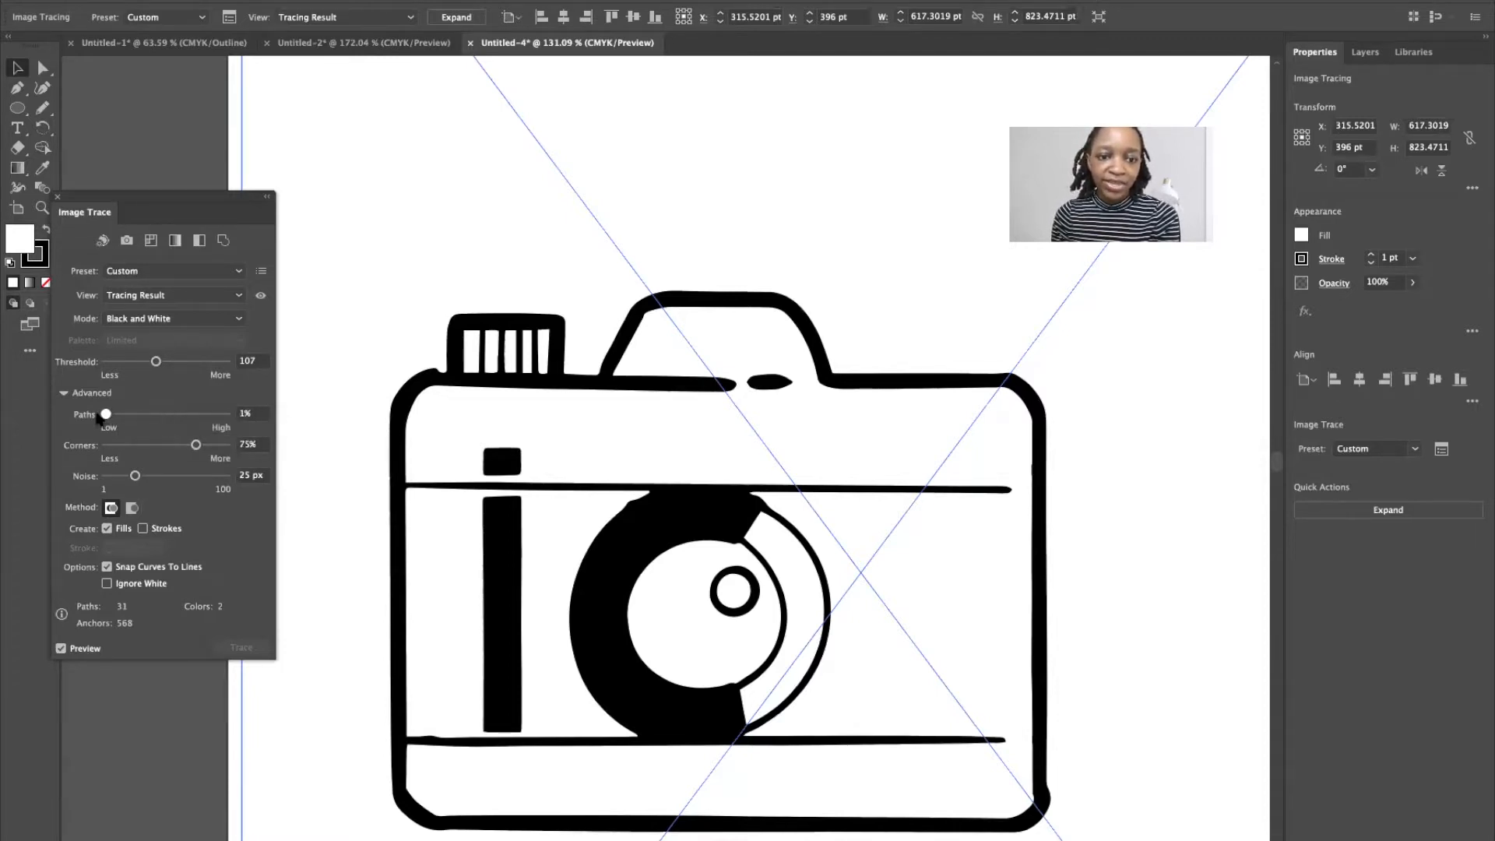
{"action": "scroll", "coordinate": [496, 377], "scroll_direction": "up", "scroll_amount": 10}
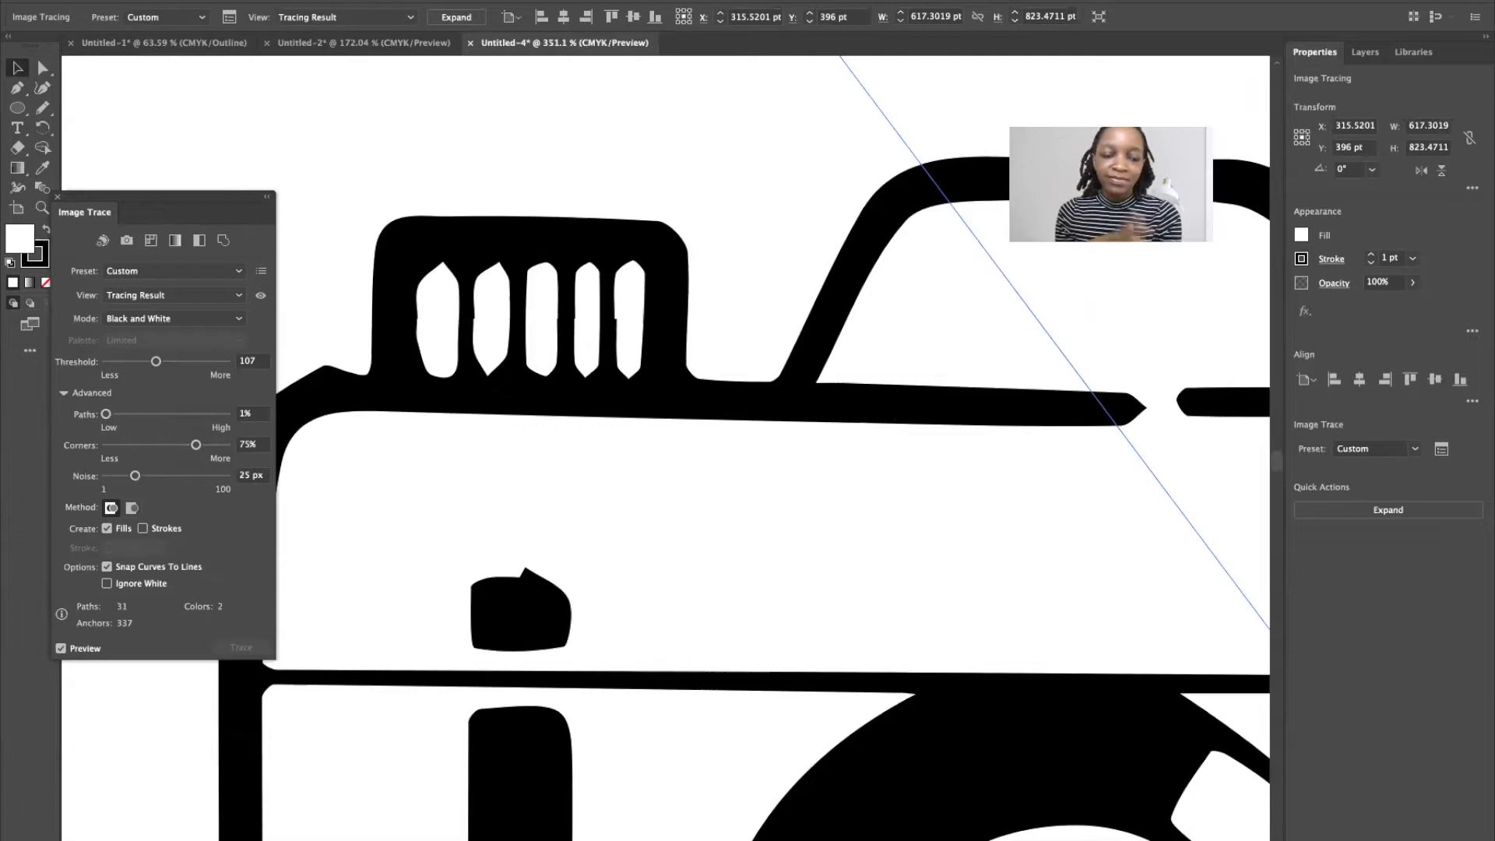
{"action": "left_click", "coordinate": [227, 415]}
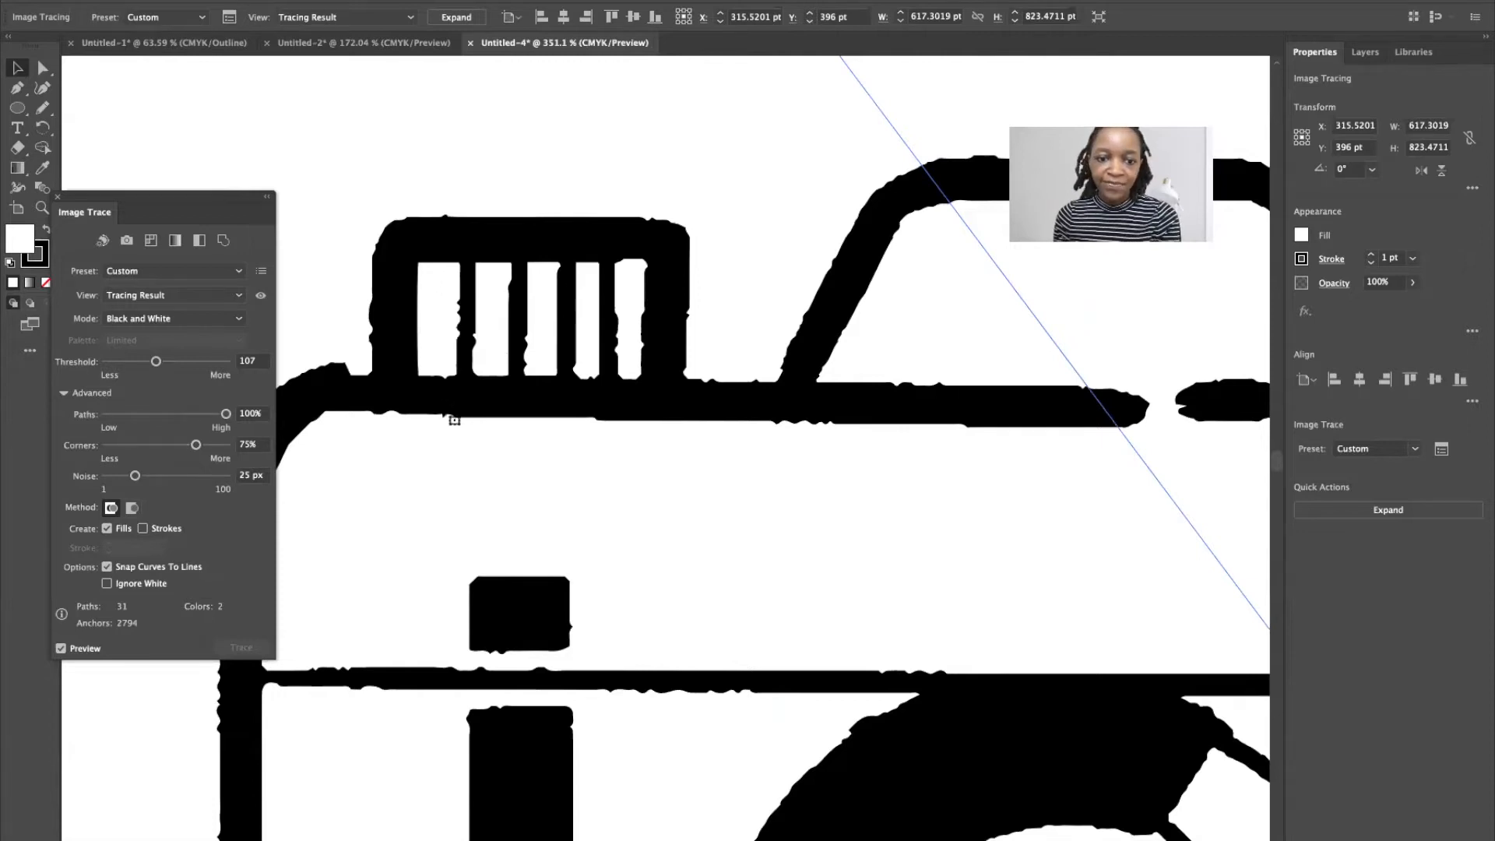
{"action": "scroll", "coordinate": [393, 448], "scroll_direction": "down", "scroll_amount": 5}
{"action": "scroll", "coordinate": [393, 444], "scroll_direction": "down", "scroll_amount": 3}
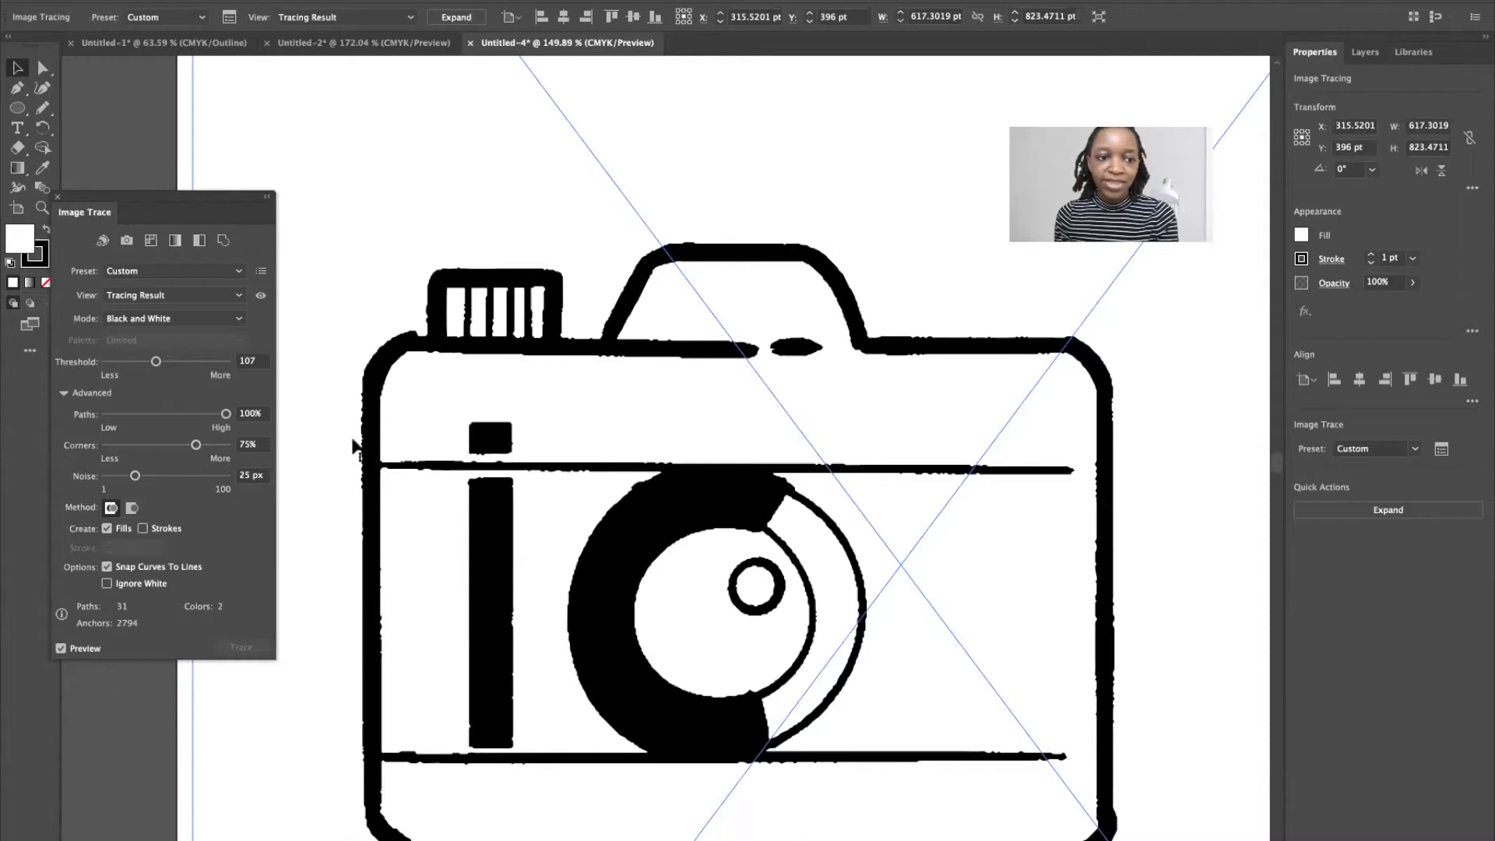
- Set the camera trace's path fitting to 55%, comparing 48%, 57% and 17% on the slotted dial
{"action": "left_click", "coordinate": [162, 414]}
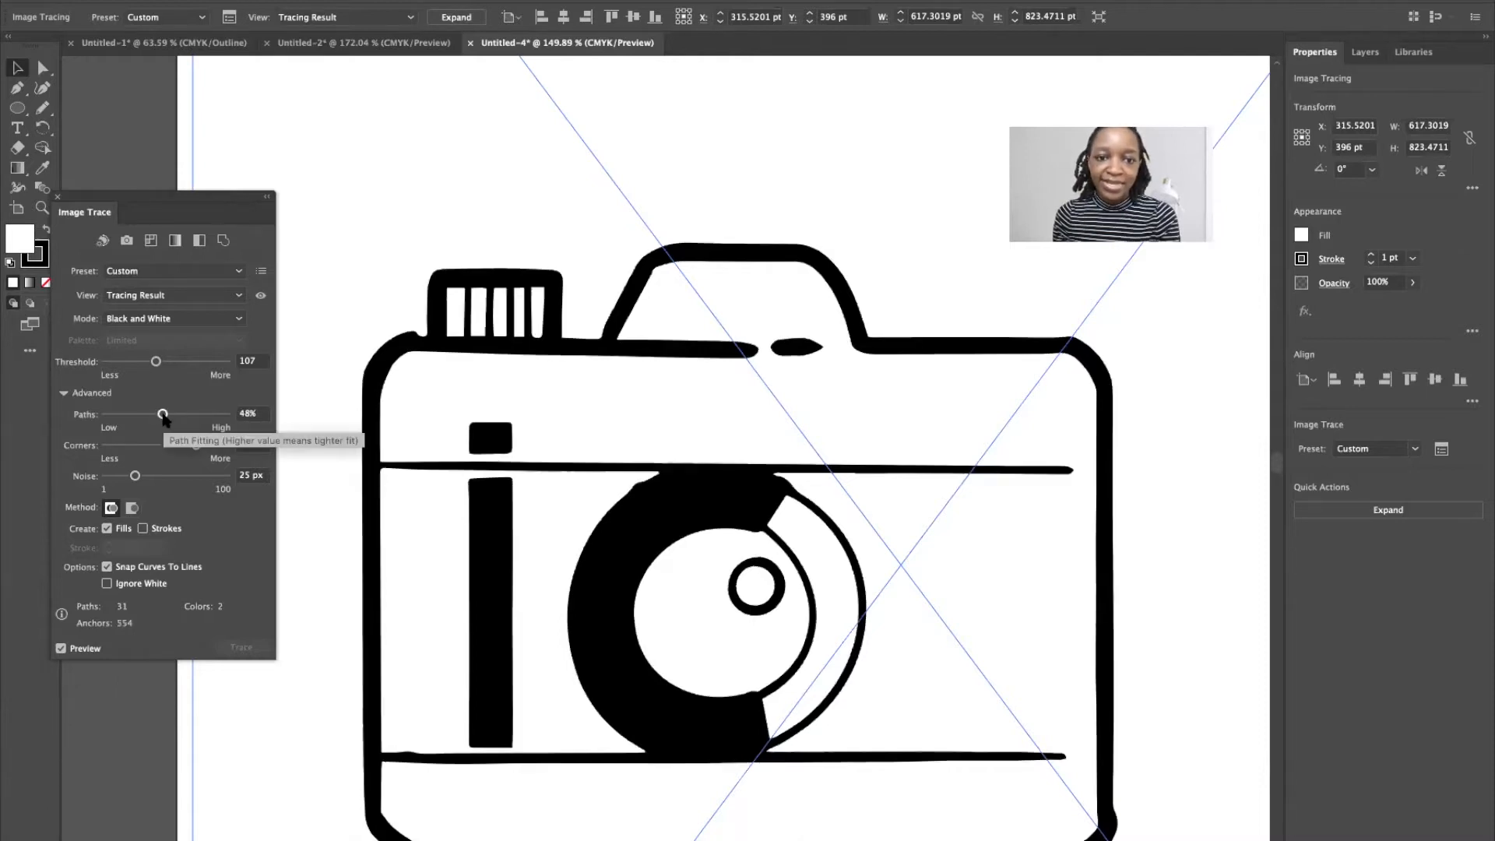
{"action": "left_click_drag", "start_coordinate": [166, 415], "coordinate": [172, 415]}
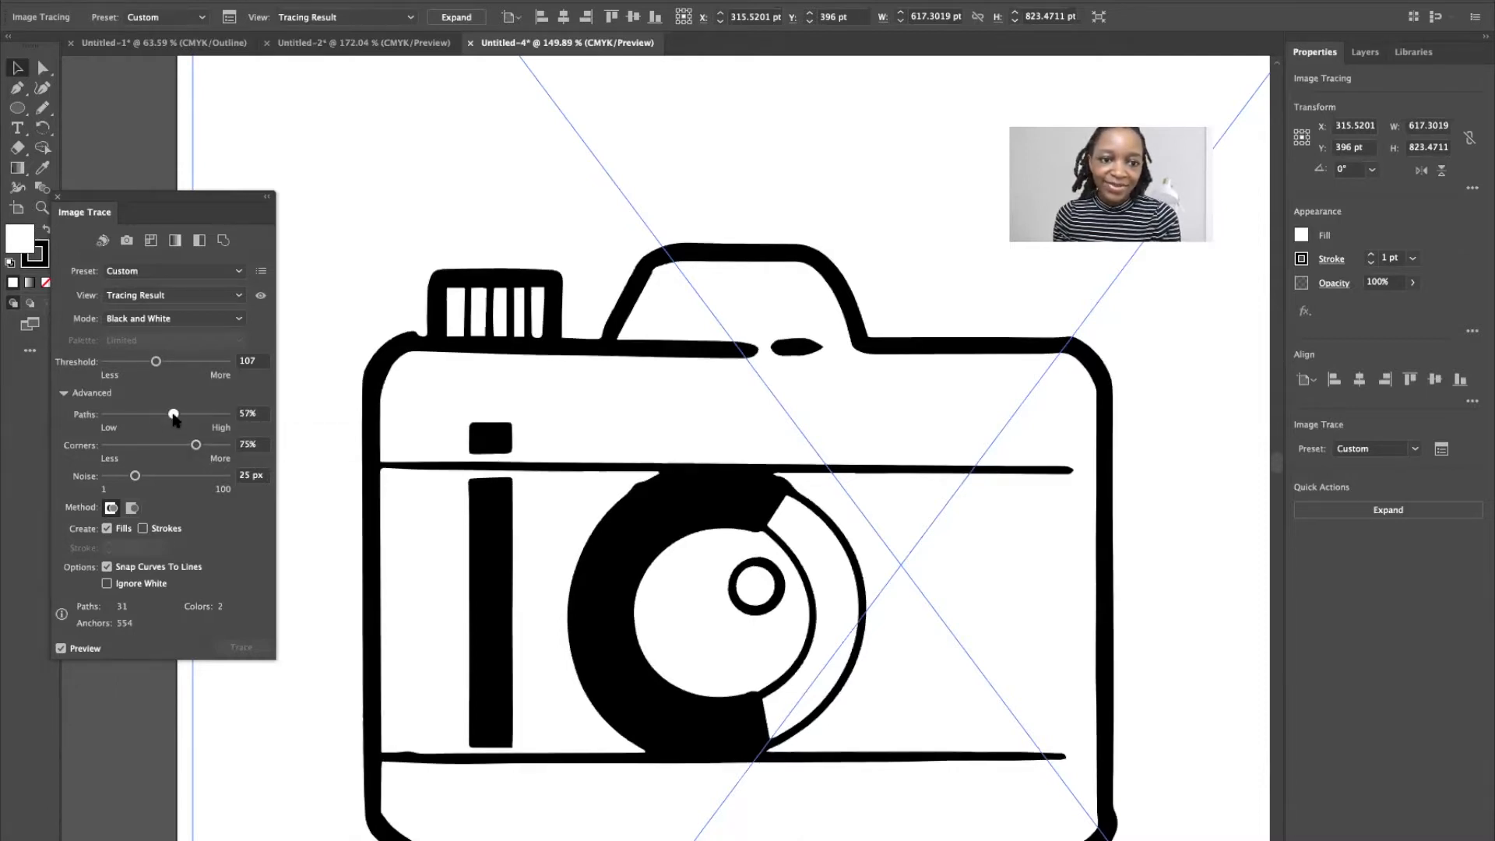
{"action": "scroll", "coordinate": [492, 336], "scroll_direction": "up", "scroll_amount": 5}
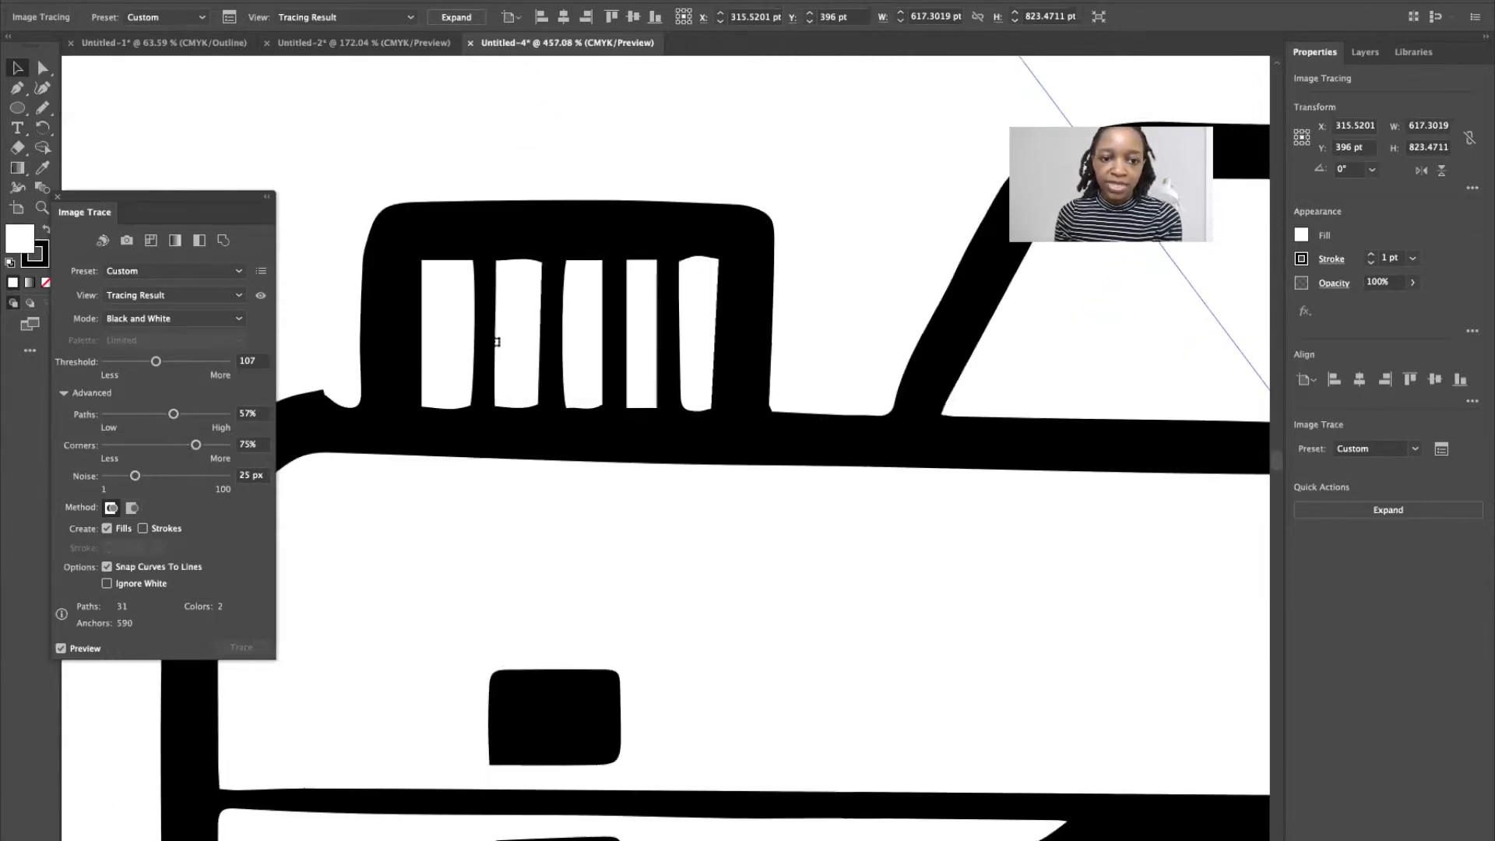
{"action": "scroll", "coordinate": [496, 341], "scroll_direction": "up", "scroll_amount": 2}
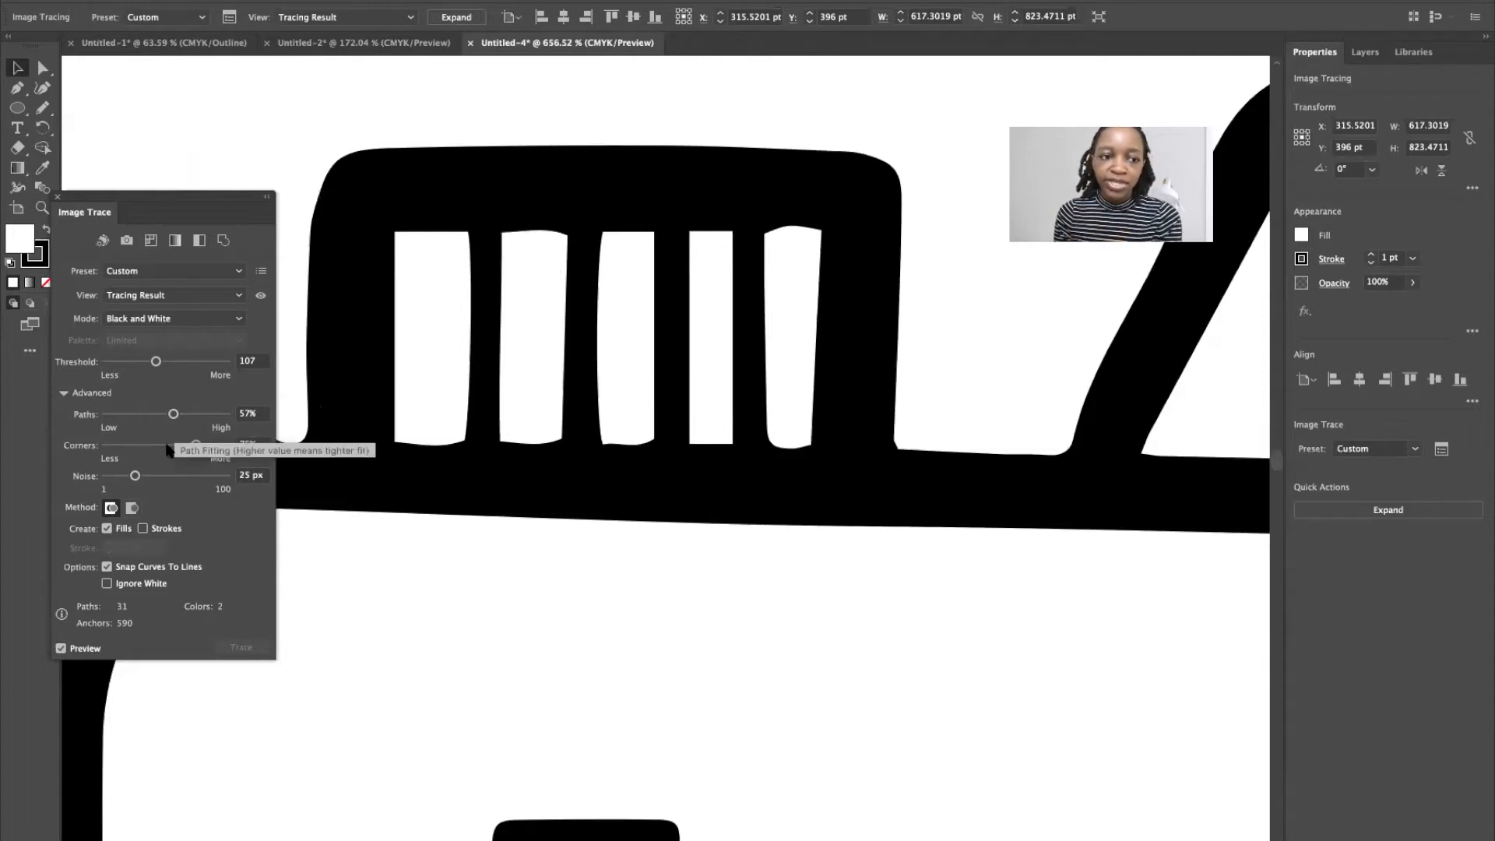
{"action": "left_click", "coordinate": [124, 417]}
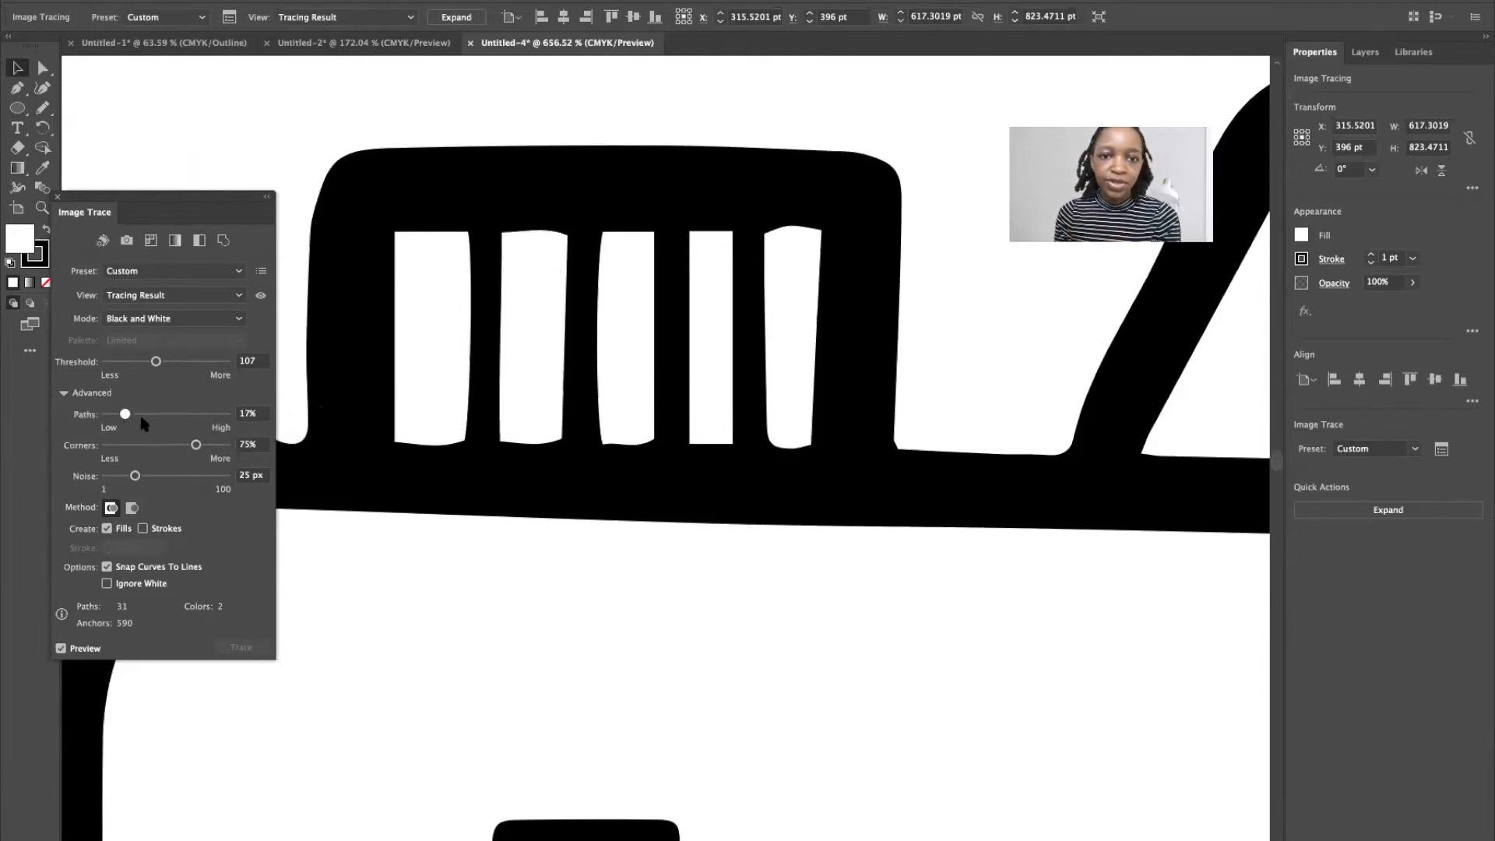
{"action": "left_click", "coordinate": [172, 417]}
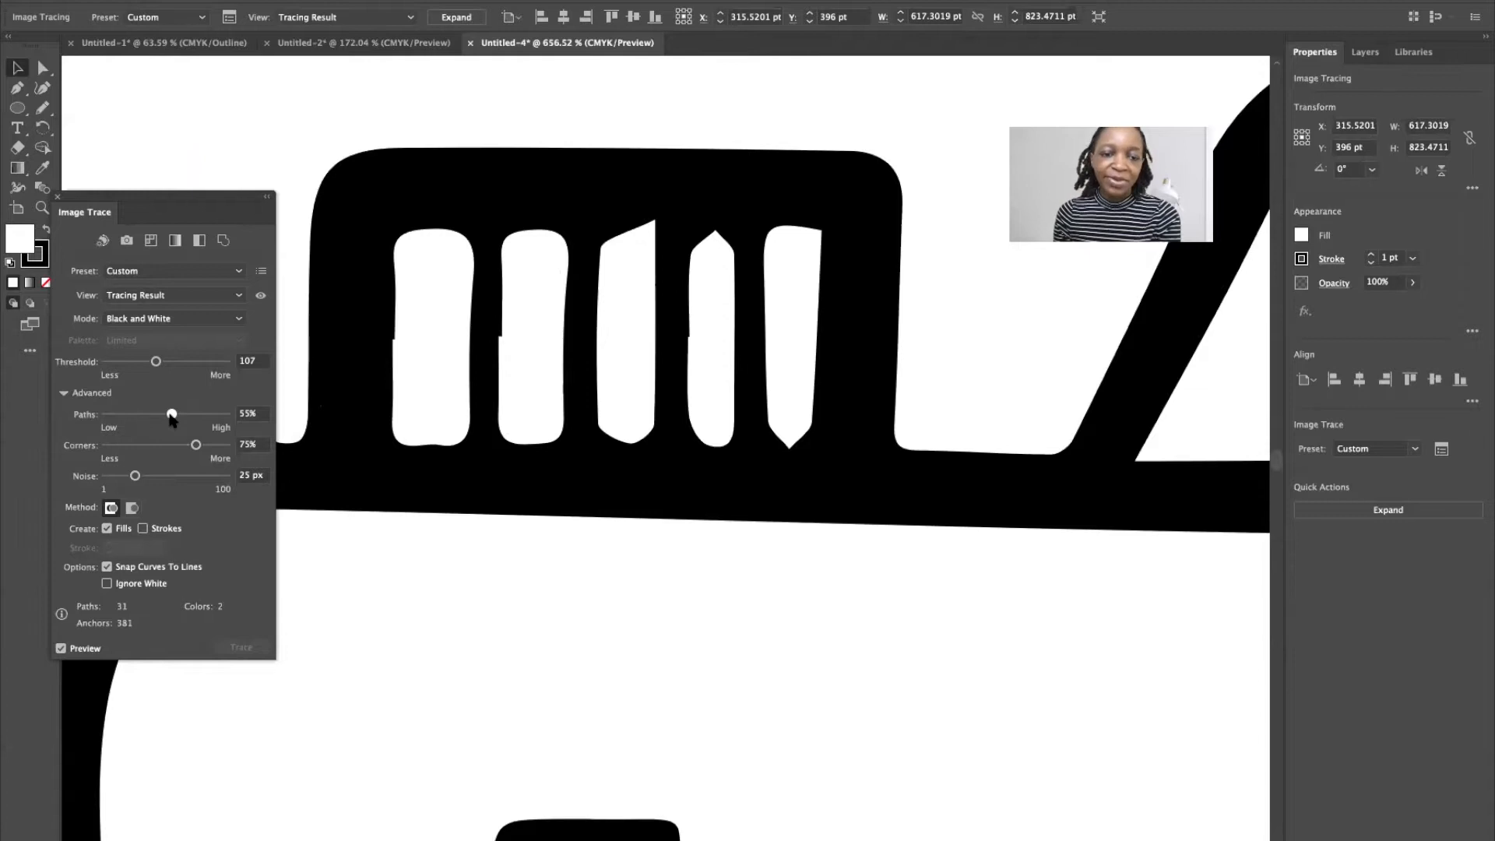
- Try corner emphasis values of 33% and 100% on the camera trace and examine the corners
{"action": "scroll", "coordinate": [362, 437], "scroll_direction": "down", "scroll_amount": 10}
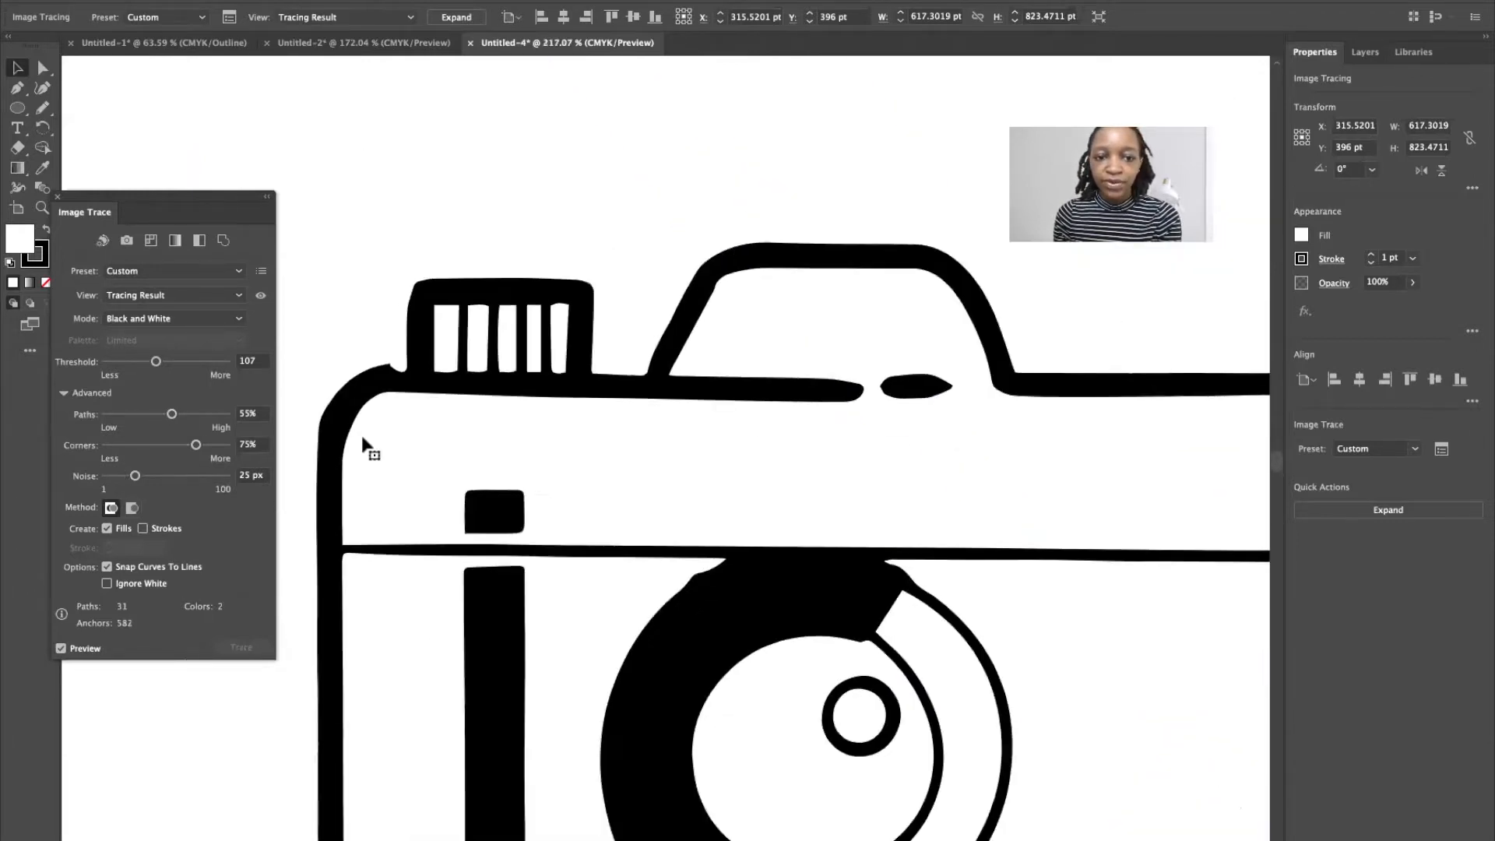
{"action": "scroll", "coordinate": [361, 436], "scroll_direction": "down", "scroll_amount": 4}
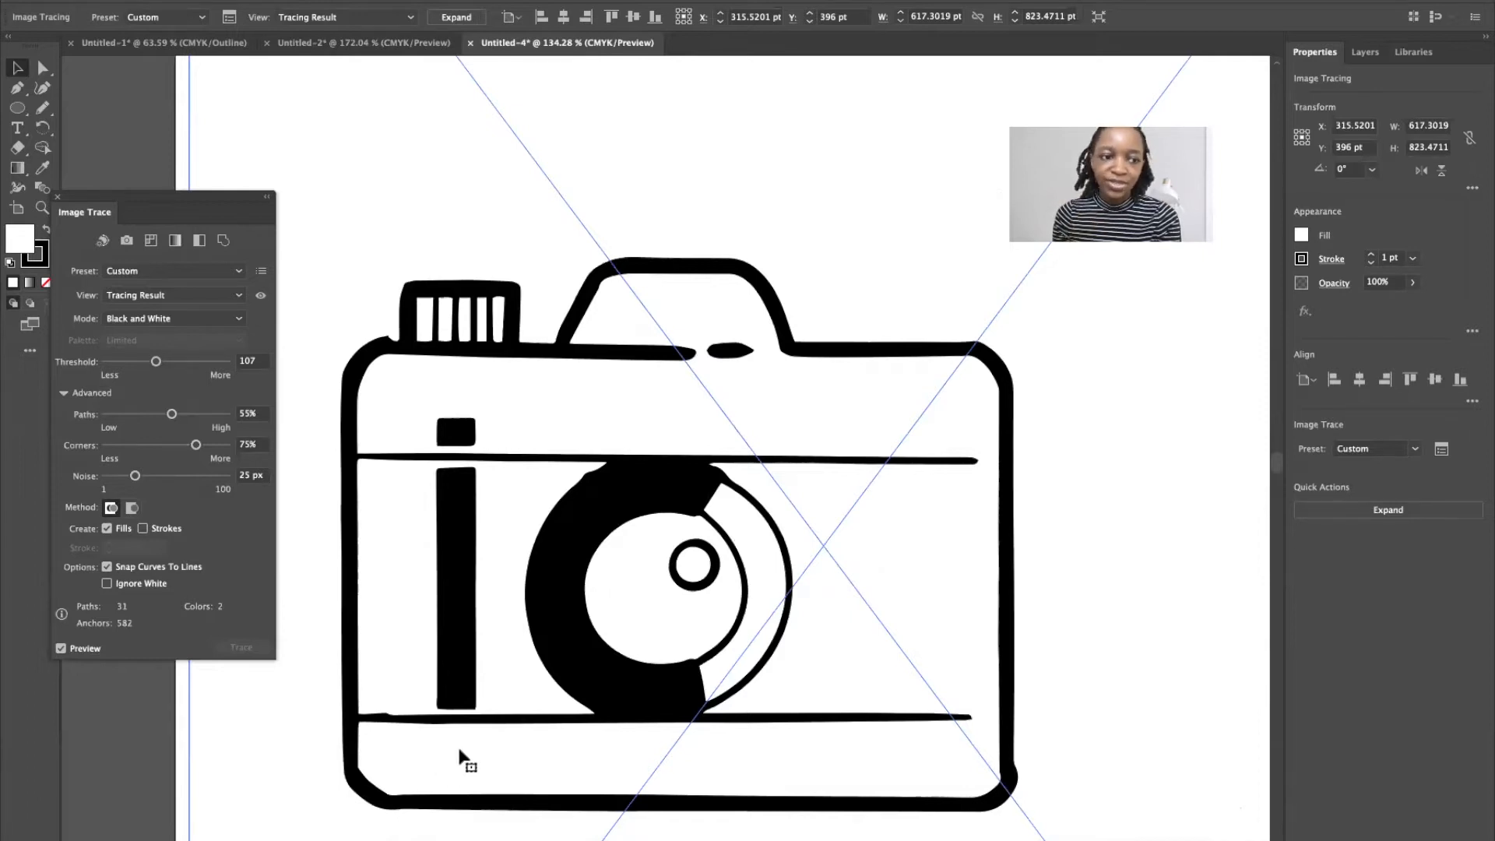
{"action": "left_click_drag", "start_coordinate": [193, 449], "coordinate": [144, 447]}
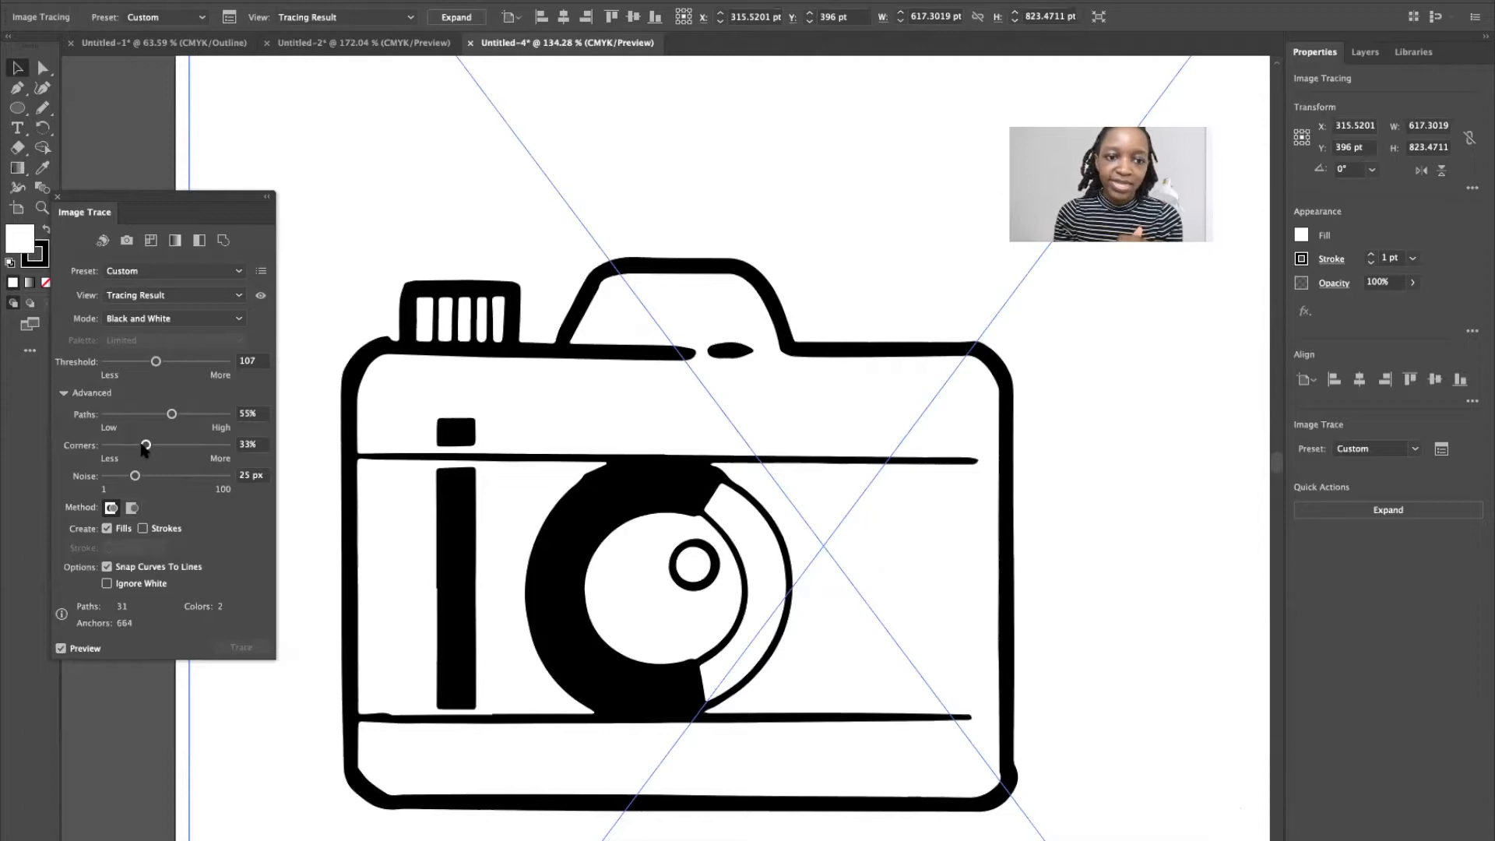
{"action": "left_click_drag", "start_coordinate": [144, 446], "coordinate": [257, 445]}
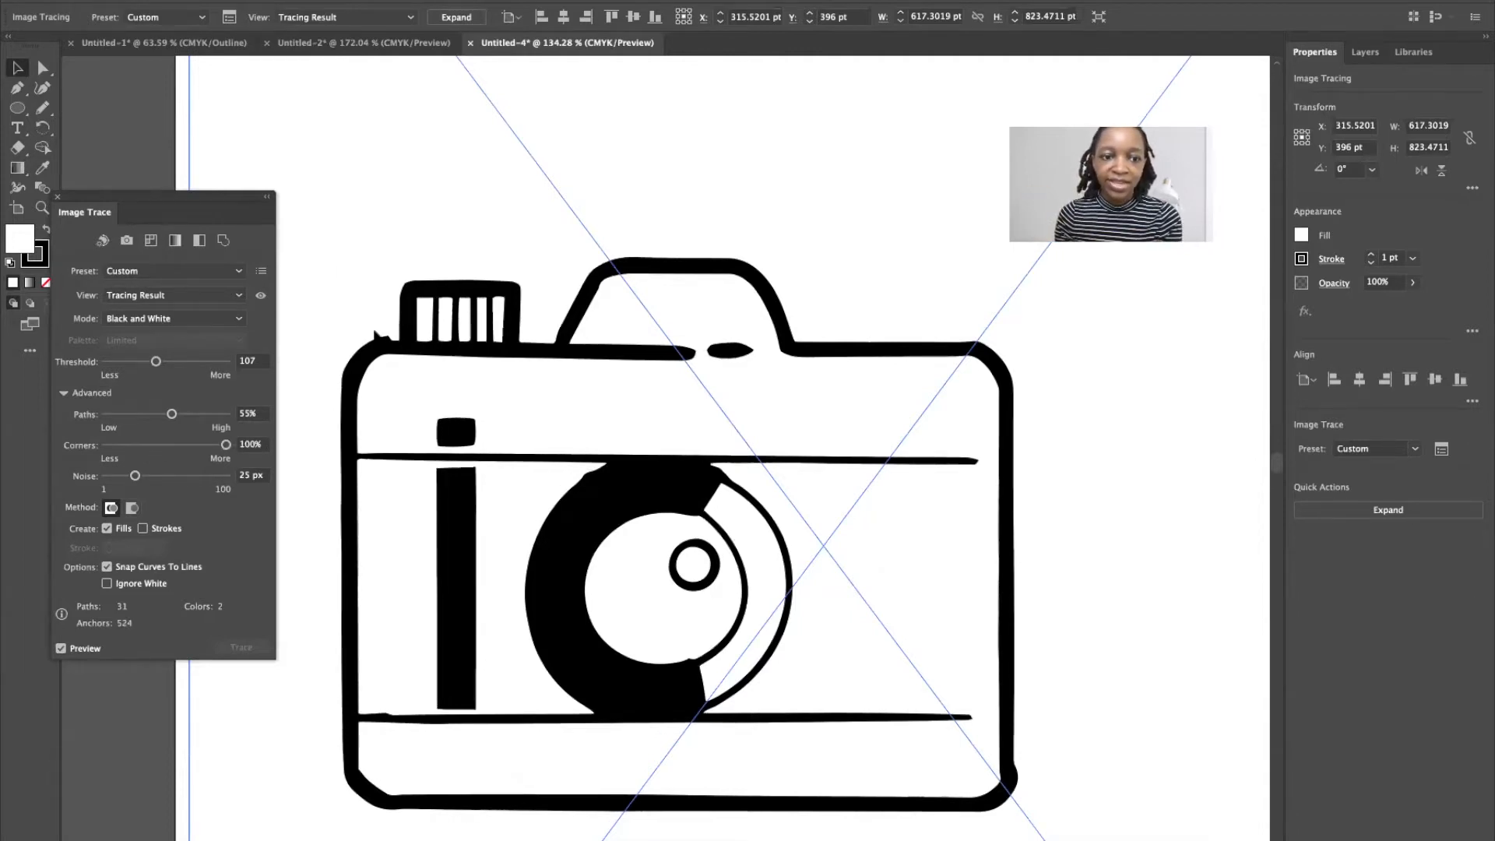
{"action": "scroll", "coordinate": [376, 337], "scroll_direction": "up", "scroll_amount": 2}
{"action": "scroll", "coordinate": [376, 337], "scroll_direction": "up", "scroll_amount": 2}
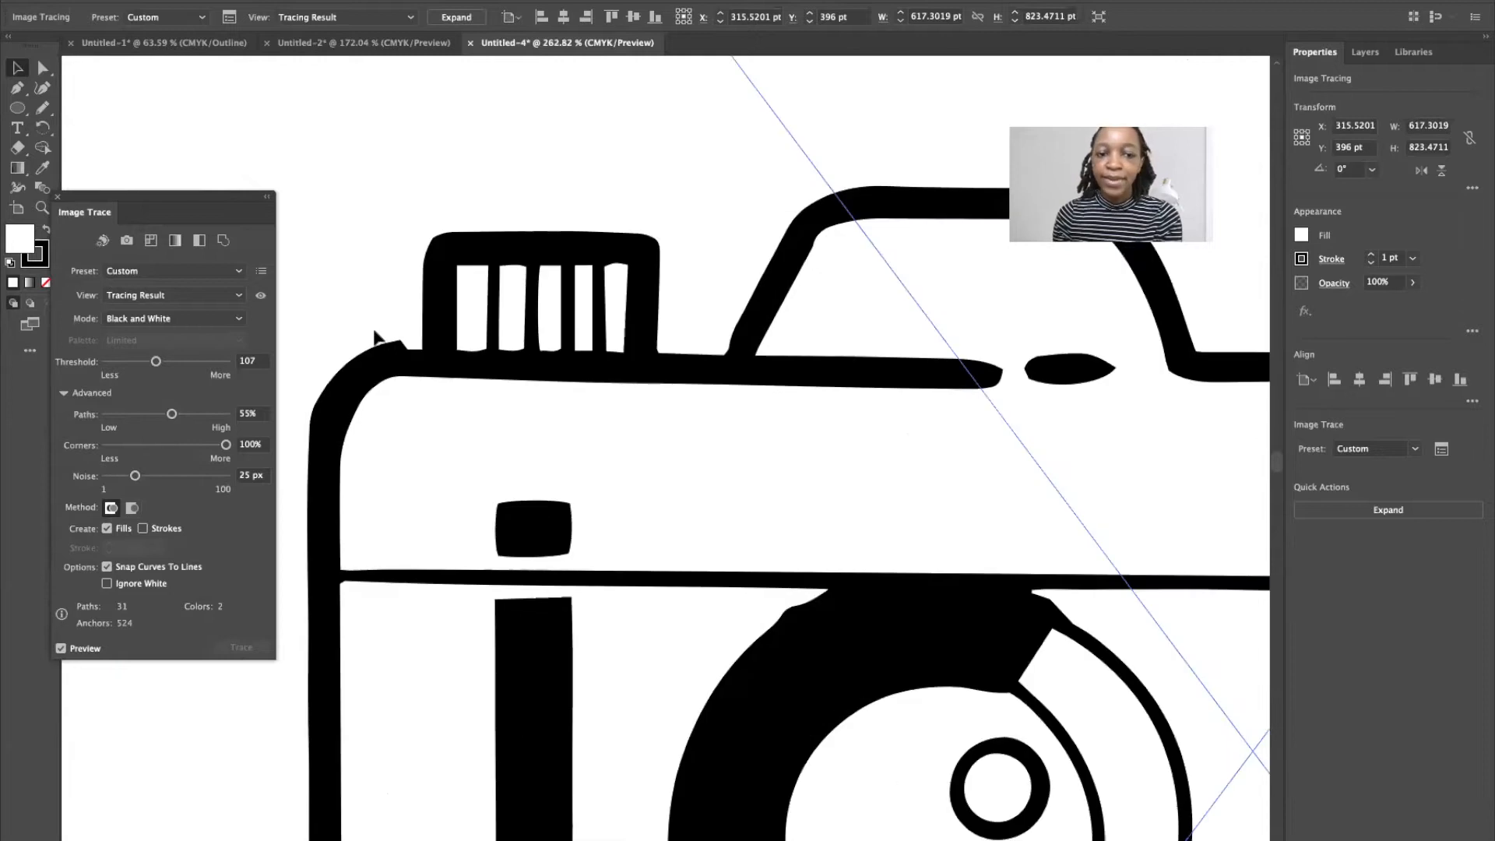
{"action": "scroll", "coordinate": [376, 337], "scroll_direction": "down", "scroll_amount": 4}
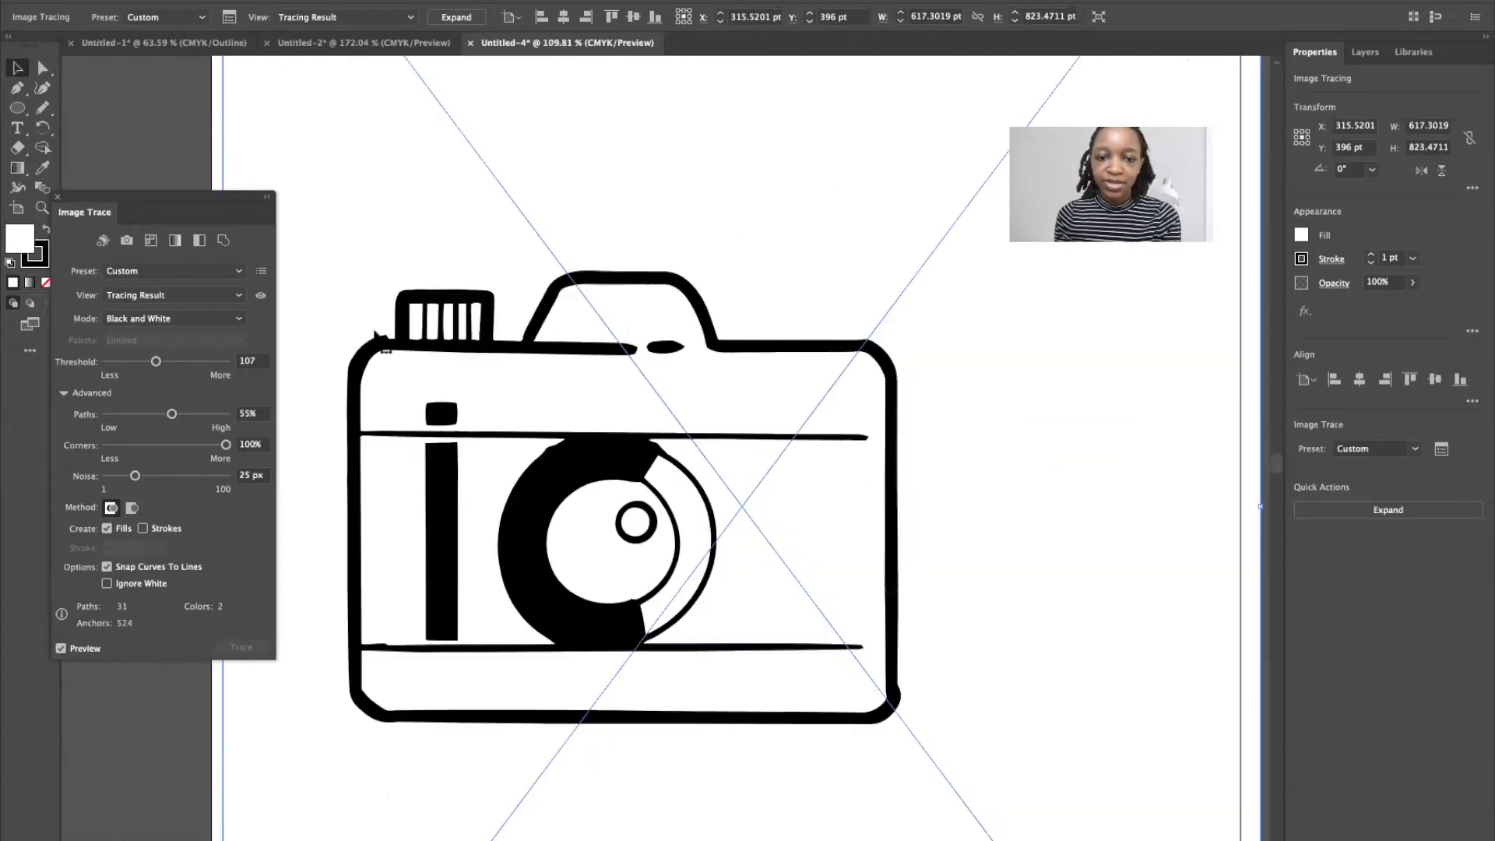
{"action": "scroll", "coordinate": [376, 337], "scroll_direction": "up", "scroll_amount": 2}
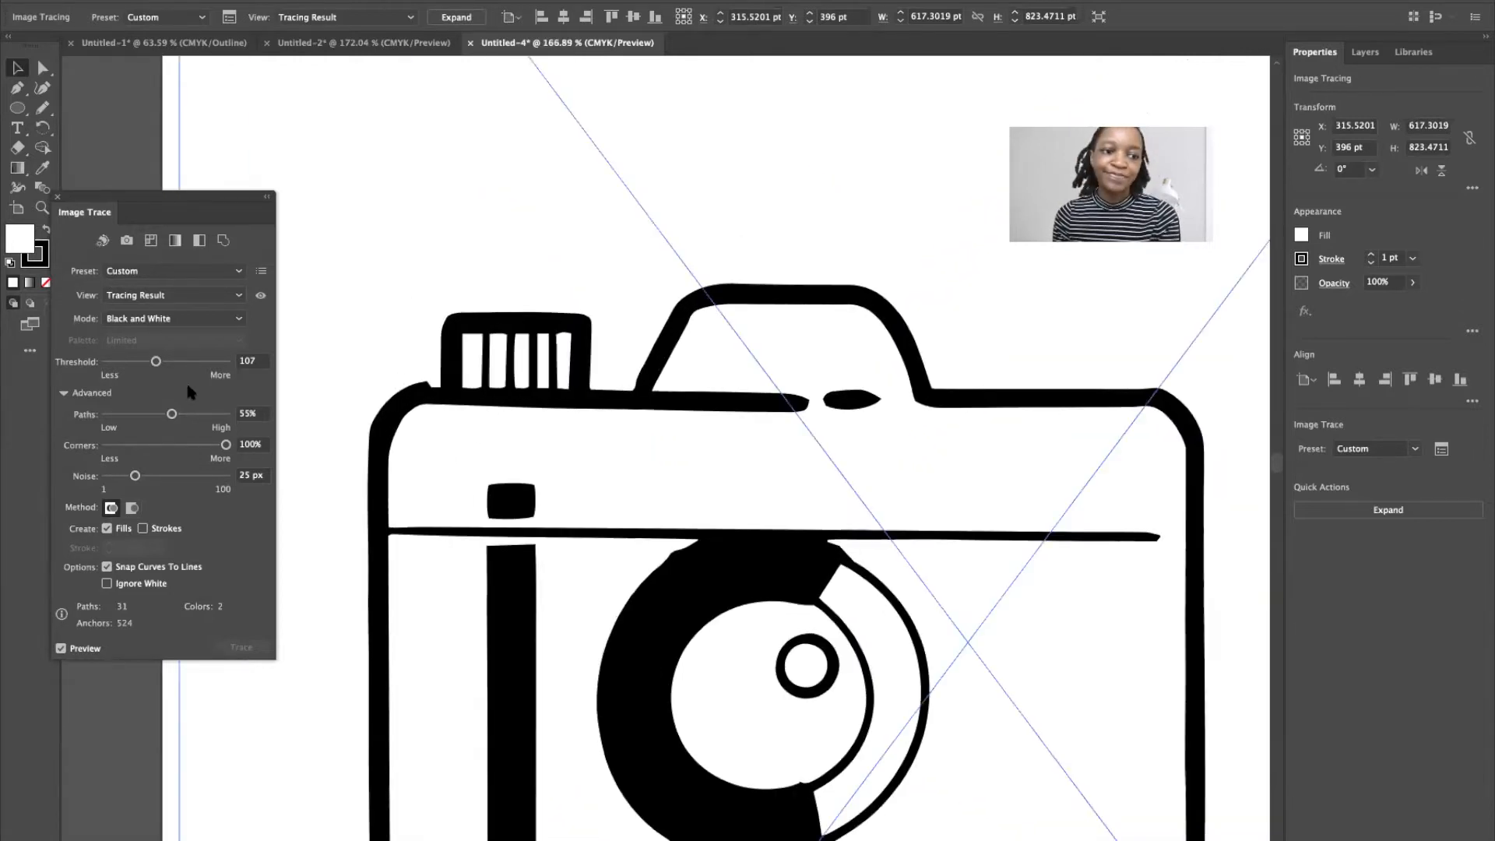
- Reduce the camera trace's corner emphasis to 44% and finally to 25%
{"action": "left_click", "coordinate": [158, 444]}
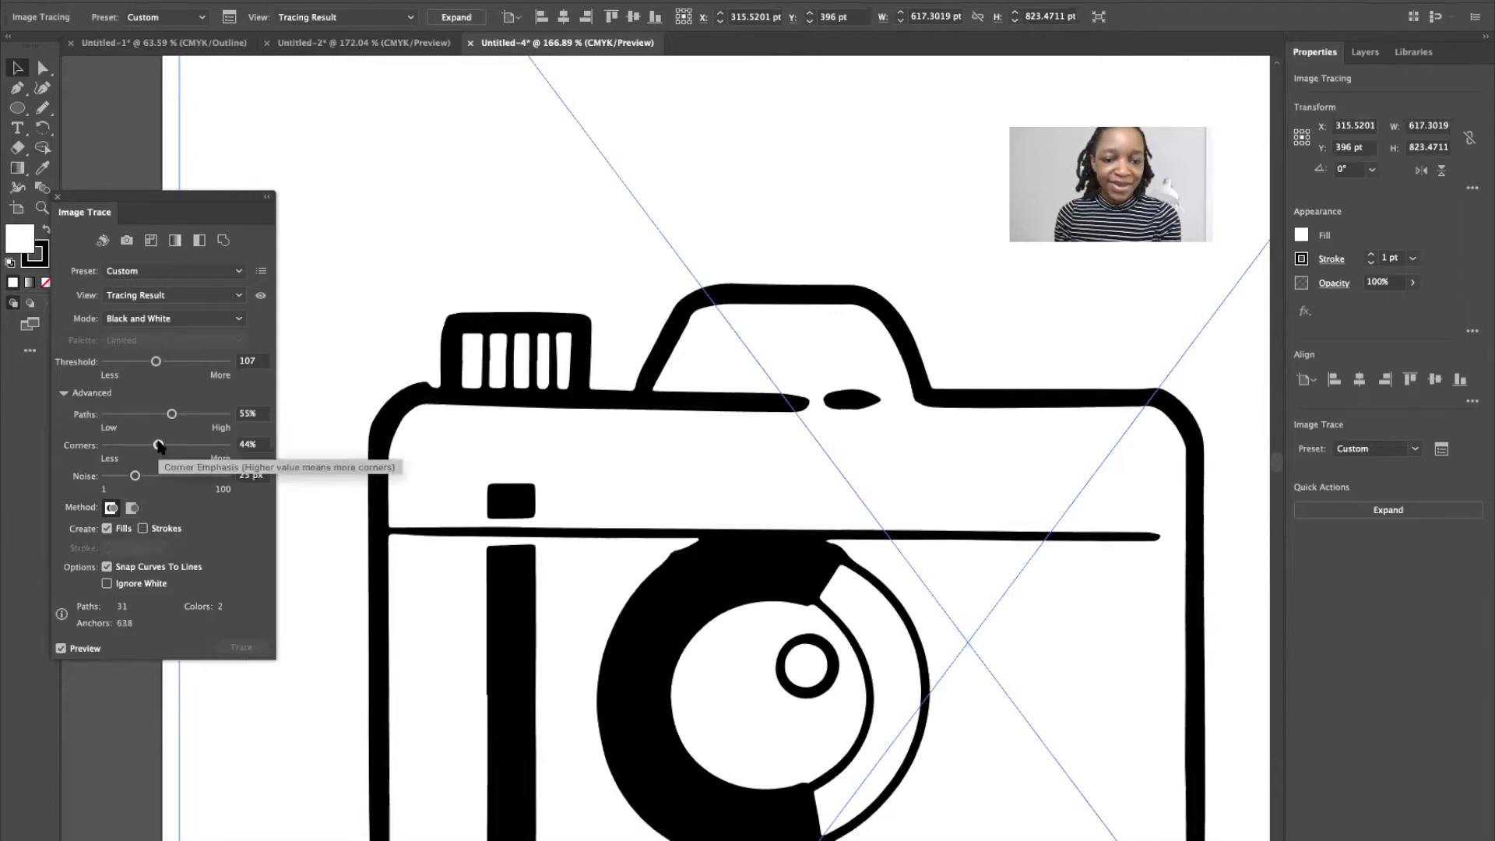
{"action": "left_click", "coordinate": [136, 445]}
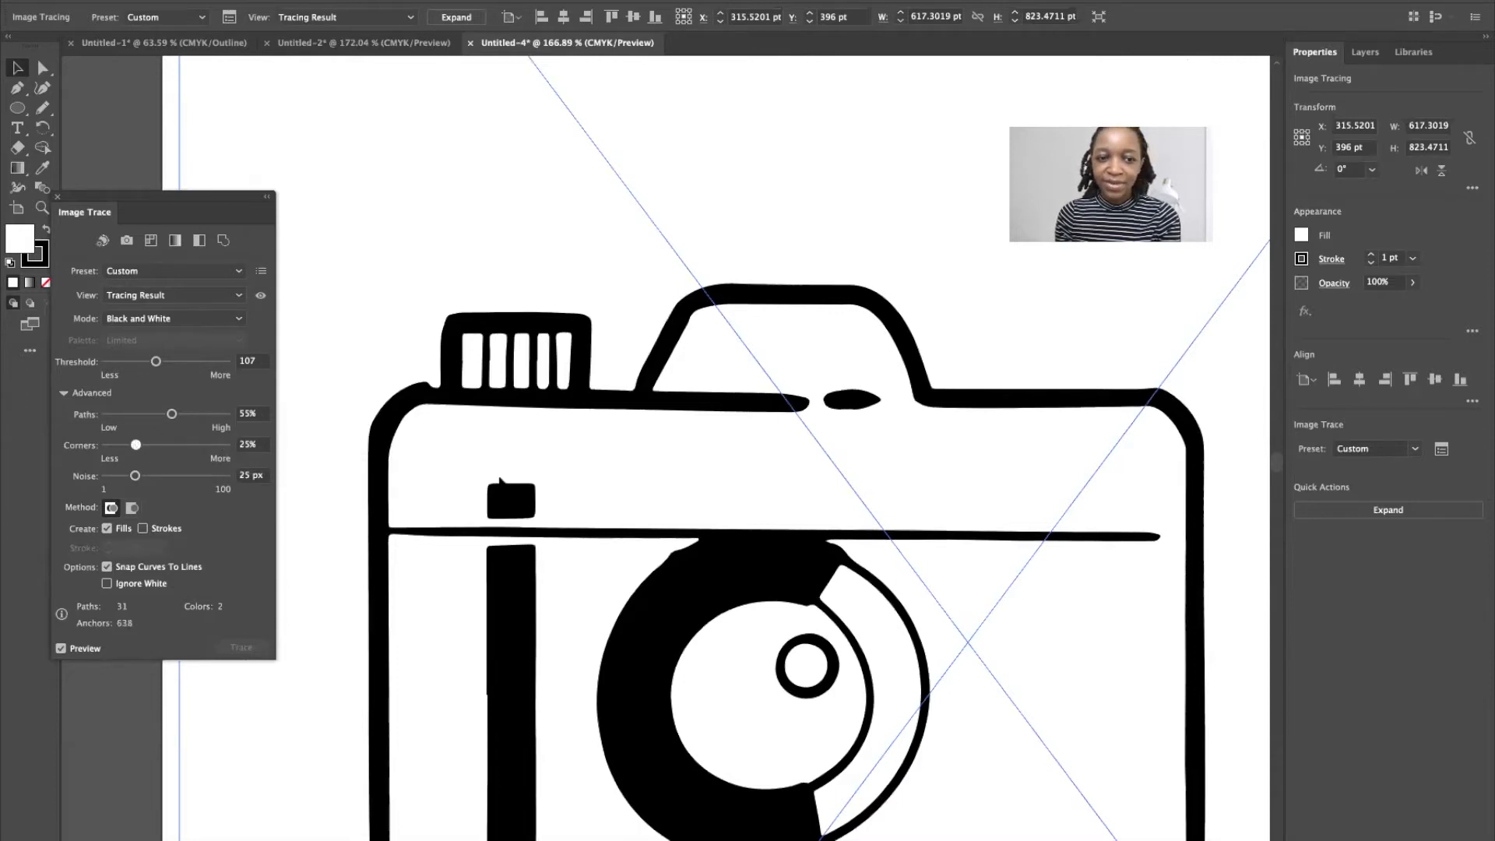
{"action": "scroll", "coordinate": [500, 478], "scroll_direction": "down", "scroll_amount": 3}
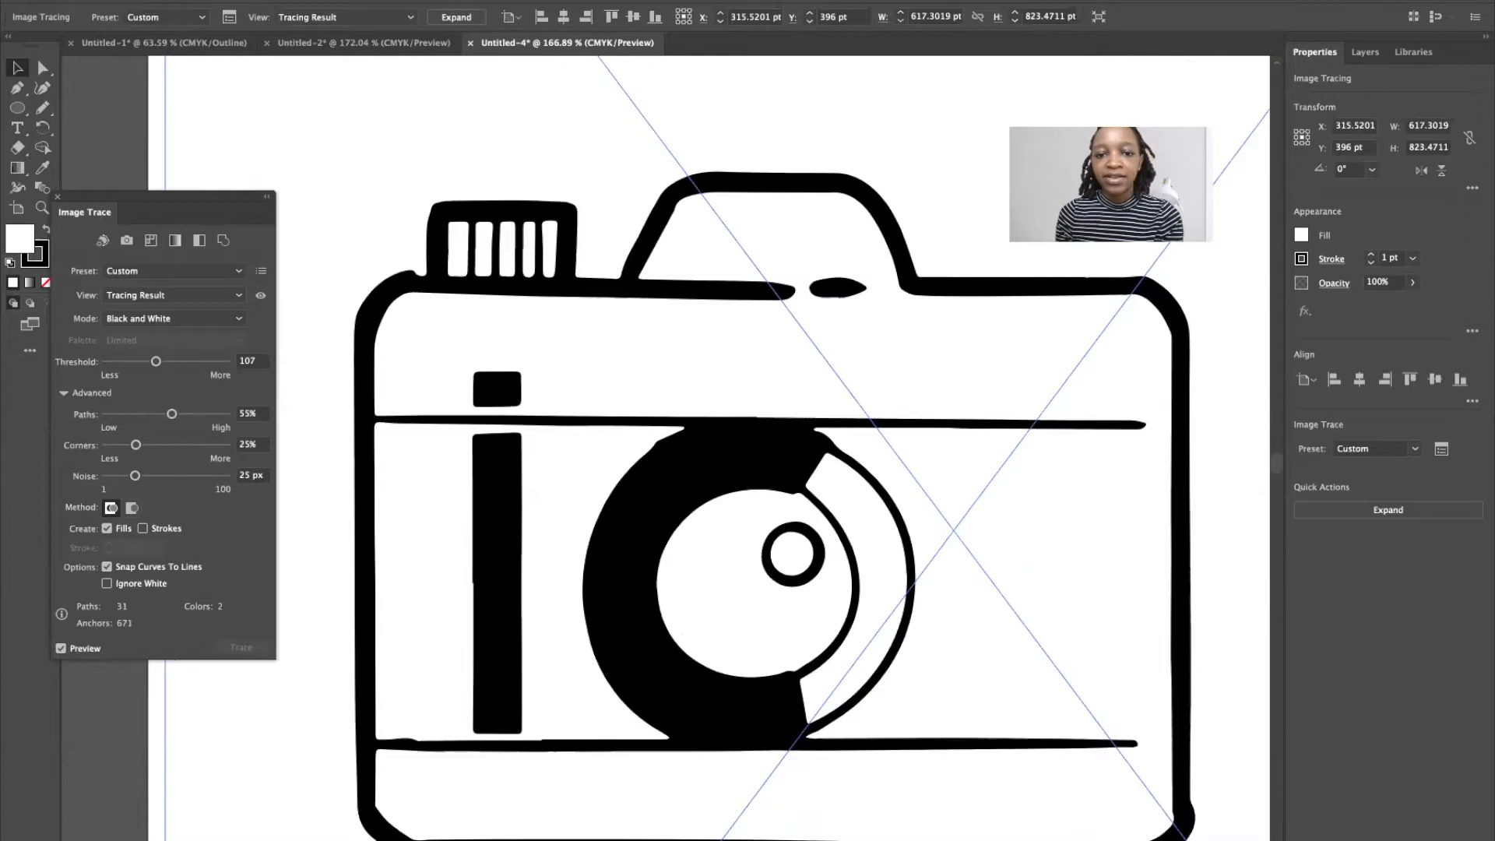
{"action": "scroll", "coordinate": [508, 492], "scroll_direction": "down", "scroll_amount": 1}
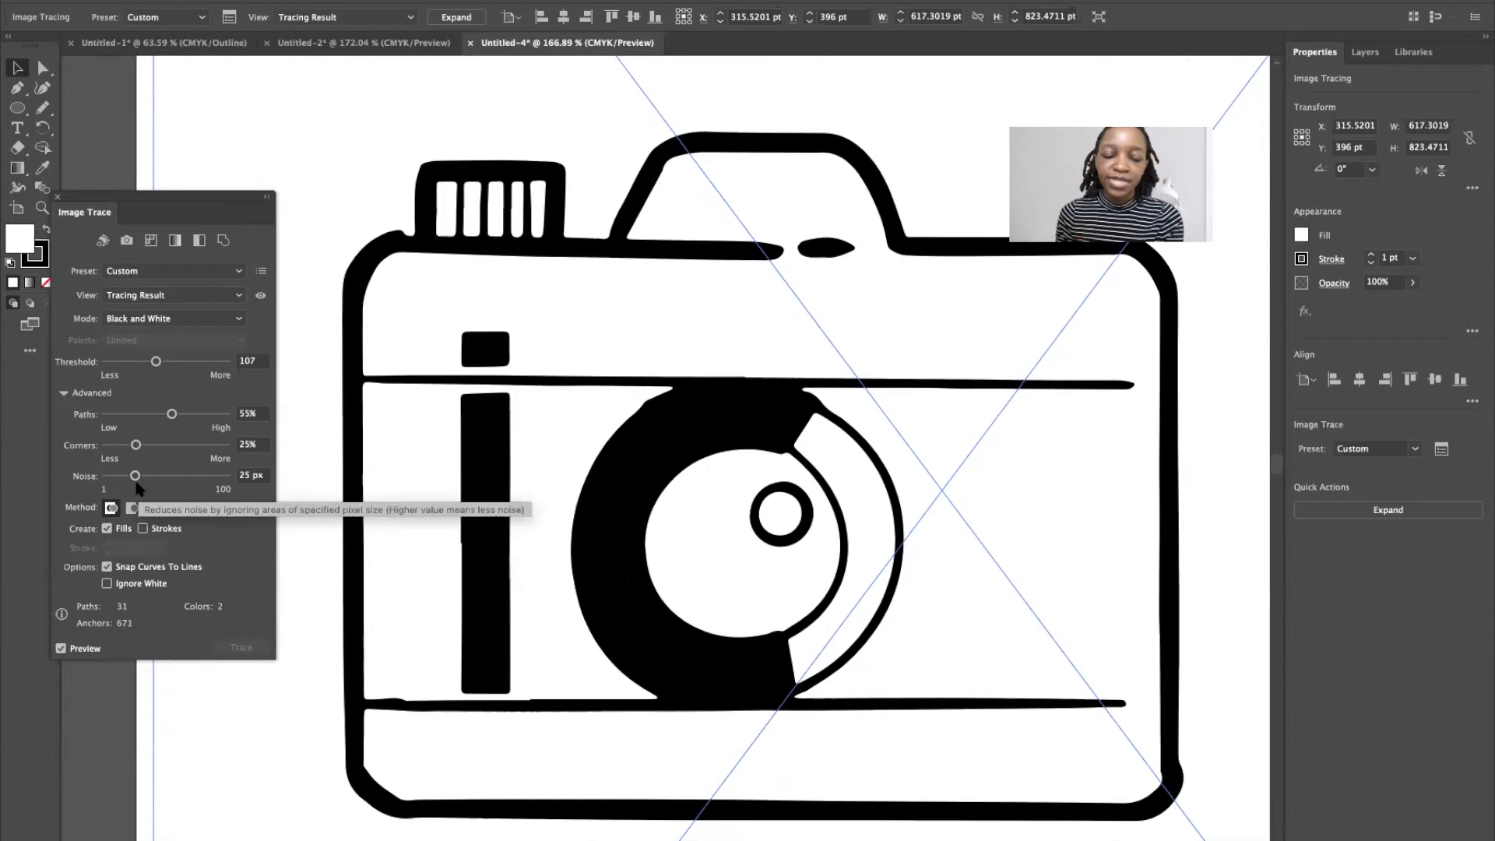
- Try a noise value of 66 px, and set the camera trace's noise to 8 px
{"action": "left_click_drag", "start_coordinate": [134, 478], "coordinate": [185, 479]}
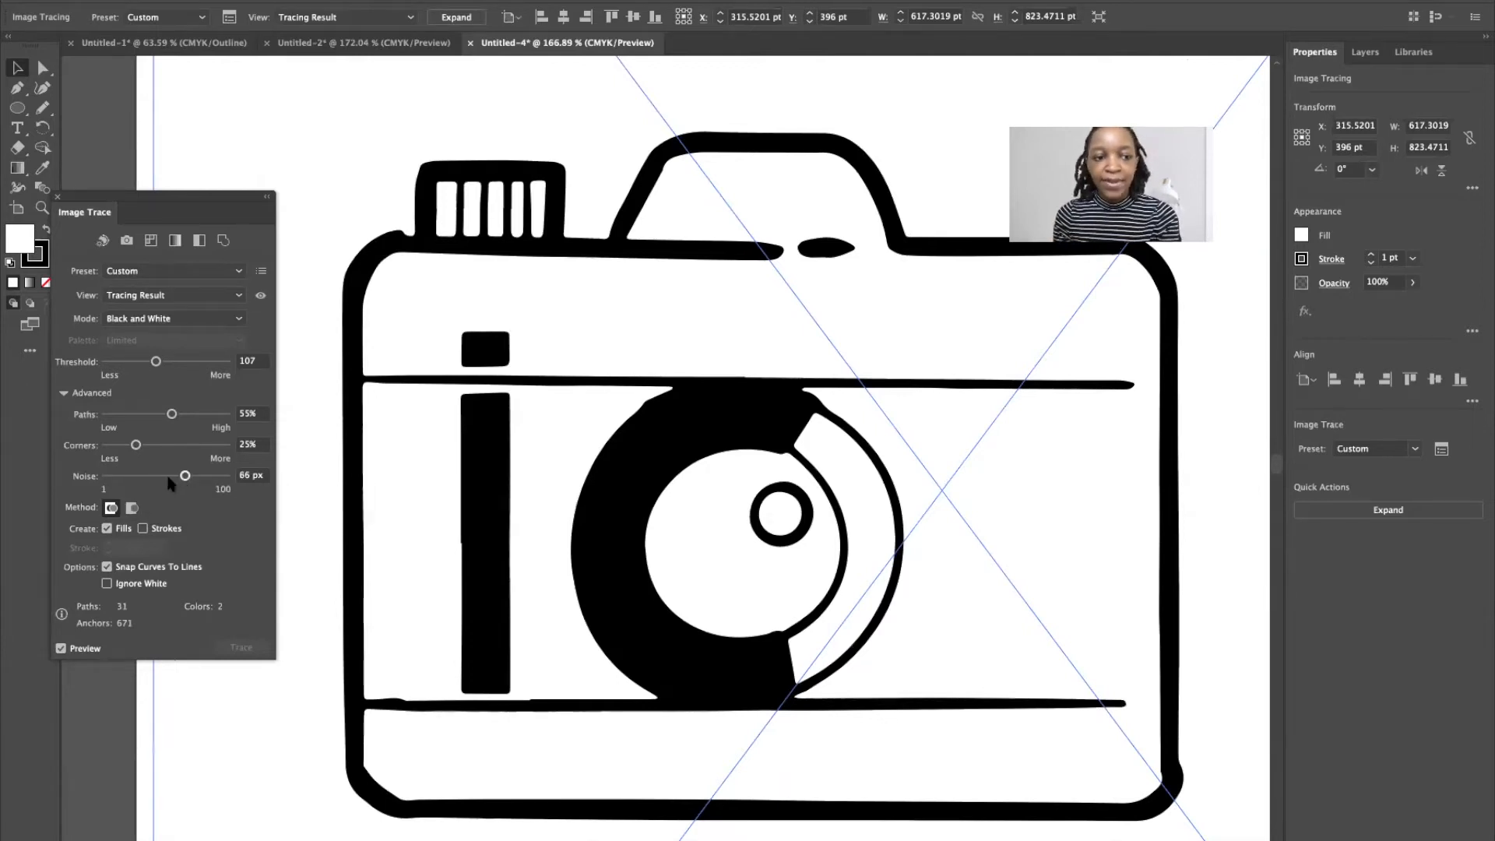
{"action": "left_click", "coordinate": [113, 476]}
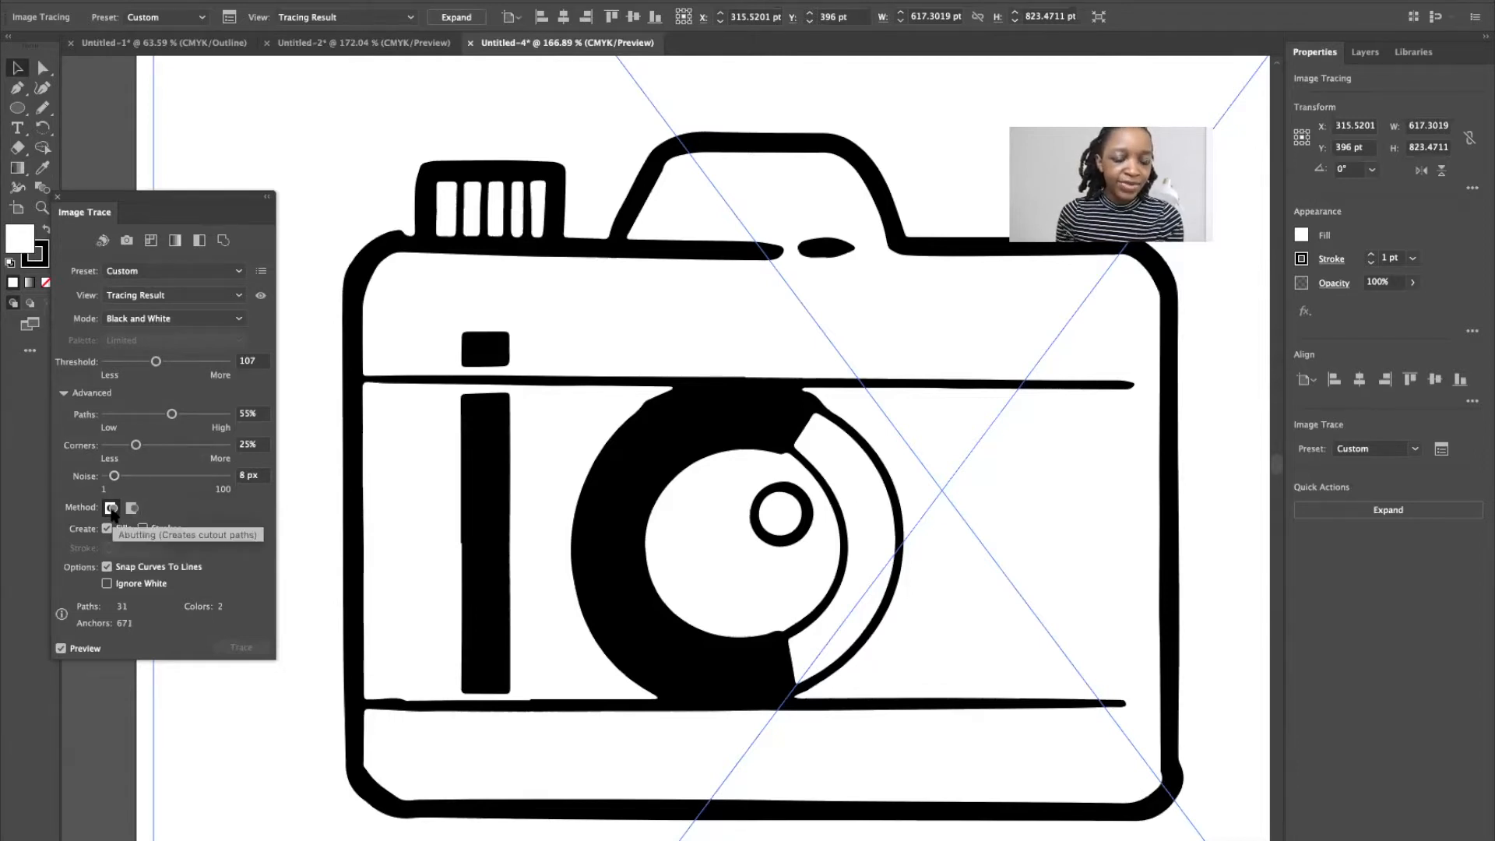
- Make the camera trace ignore white and create strokes in addition to fills
{"action": "left_click", "coordinate": [107, 584]}
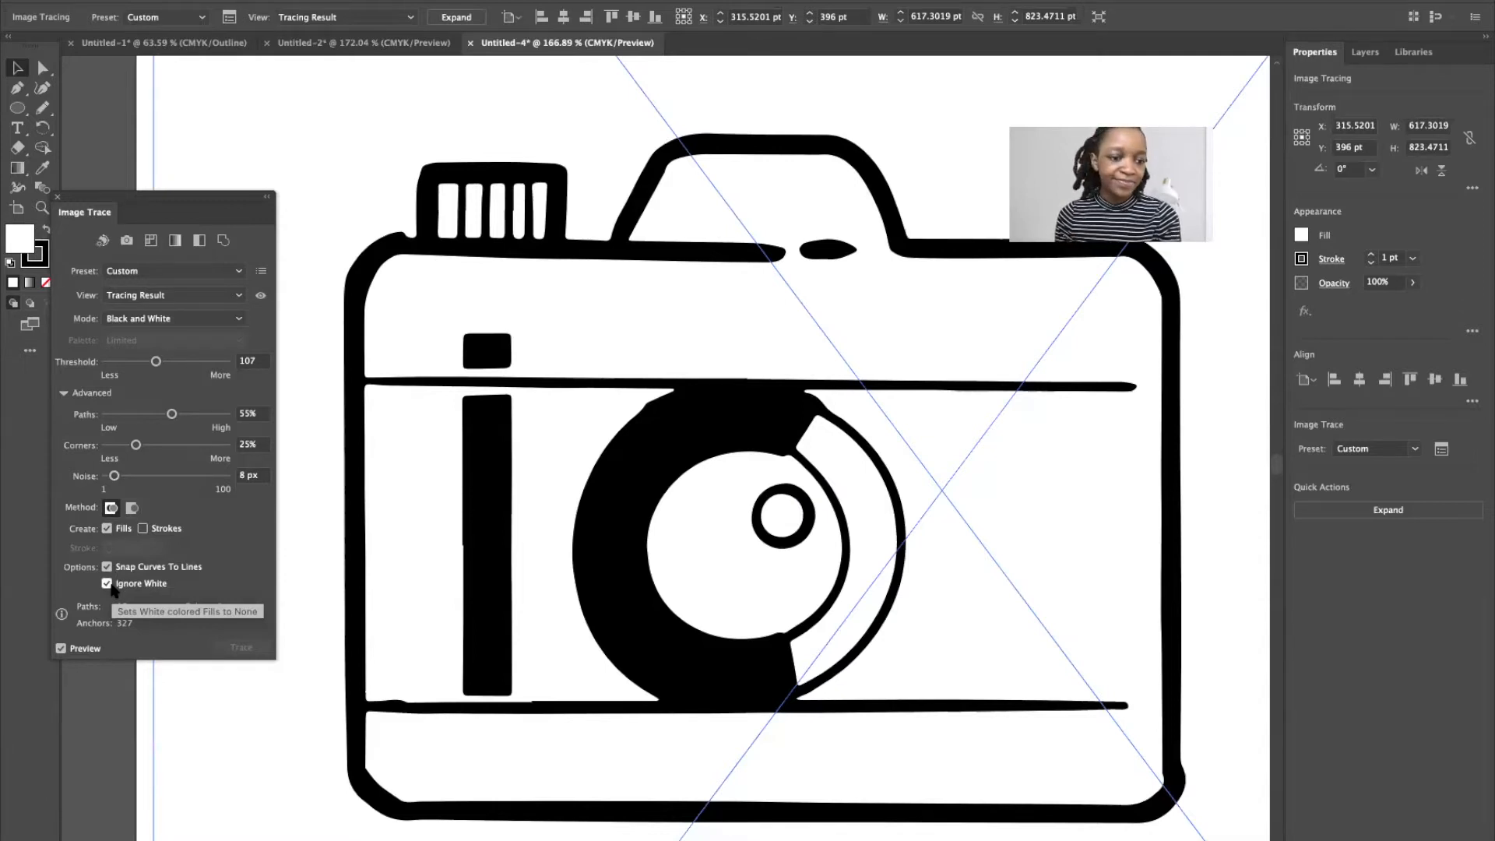
{"action": "left_click", "coordinate": [142, 528]}
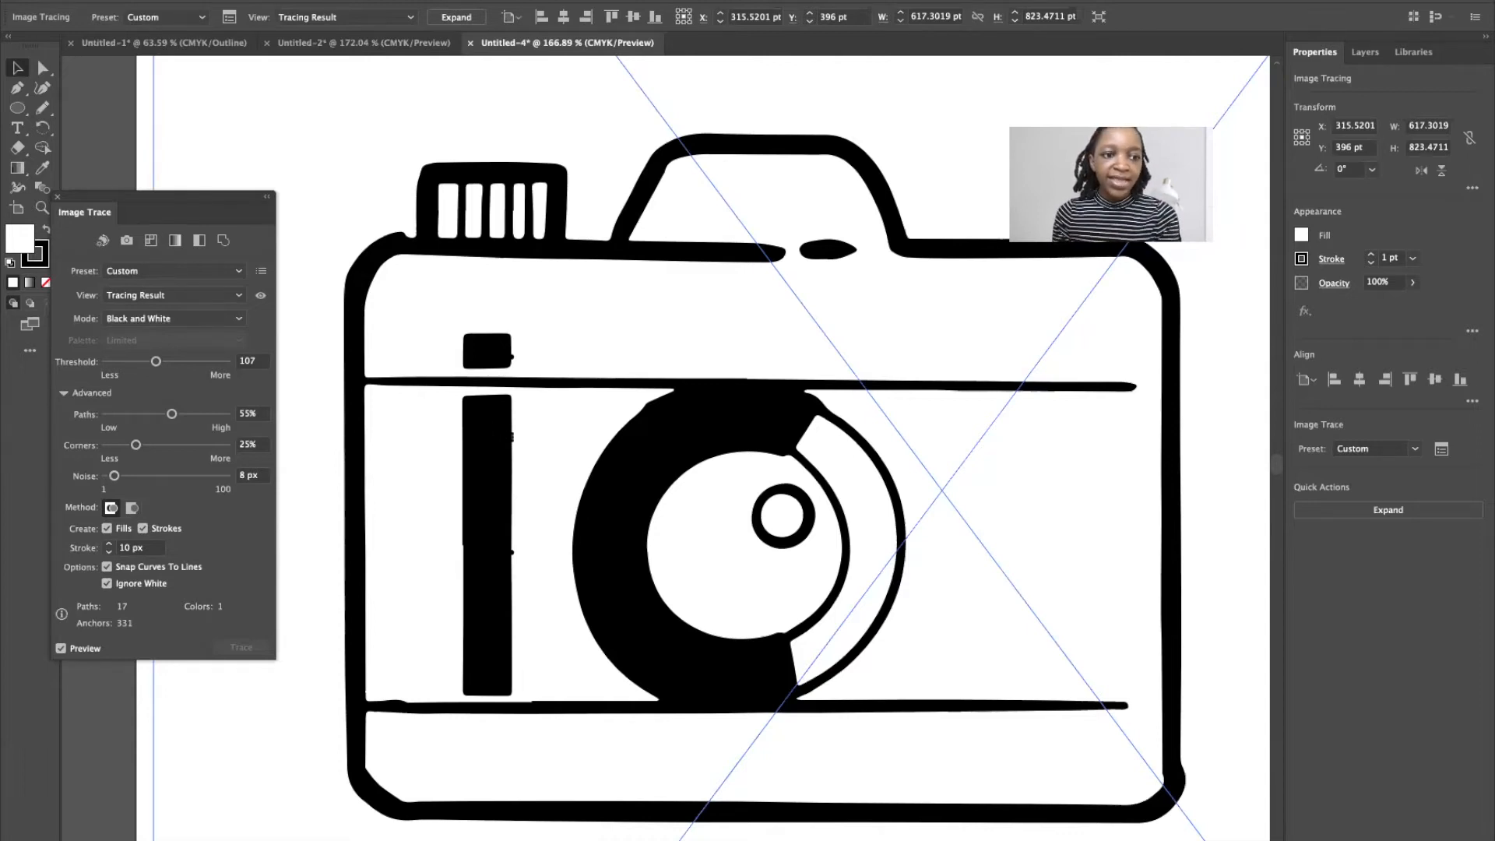
- Close the detailed Image Trace settings and reopen them for the selected camera
{"action": "left_click", "coordinate": [57, 197]}
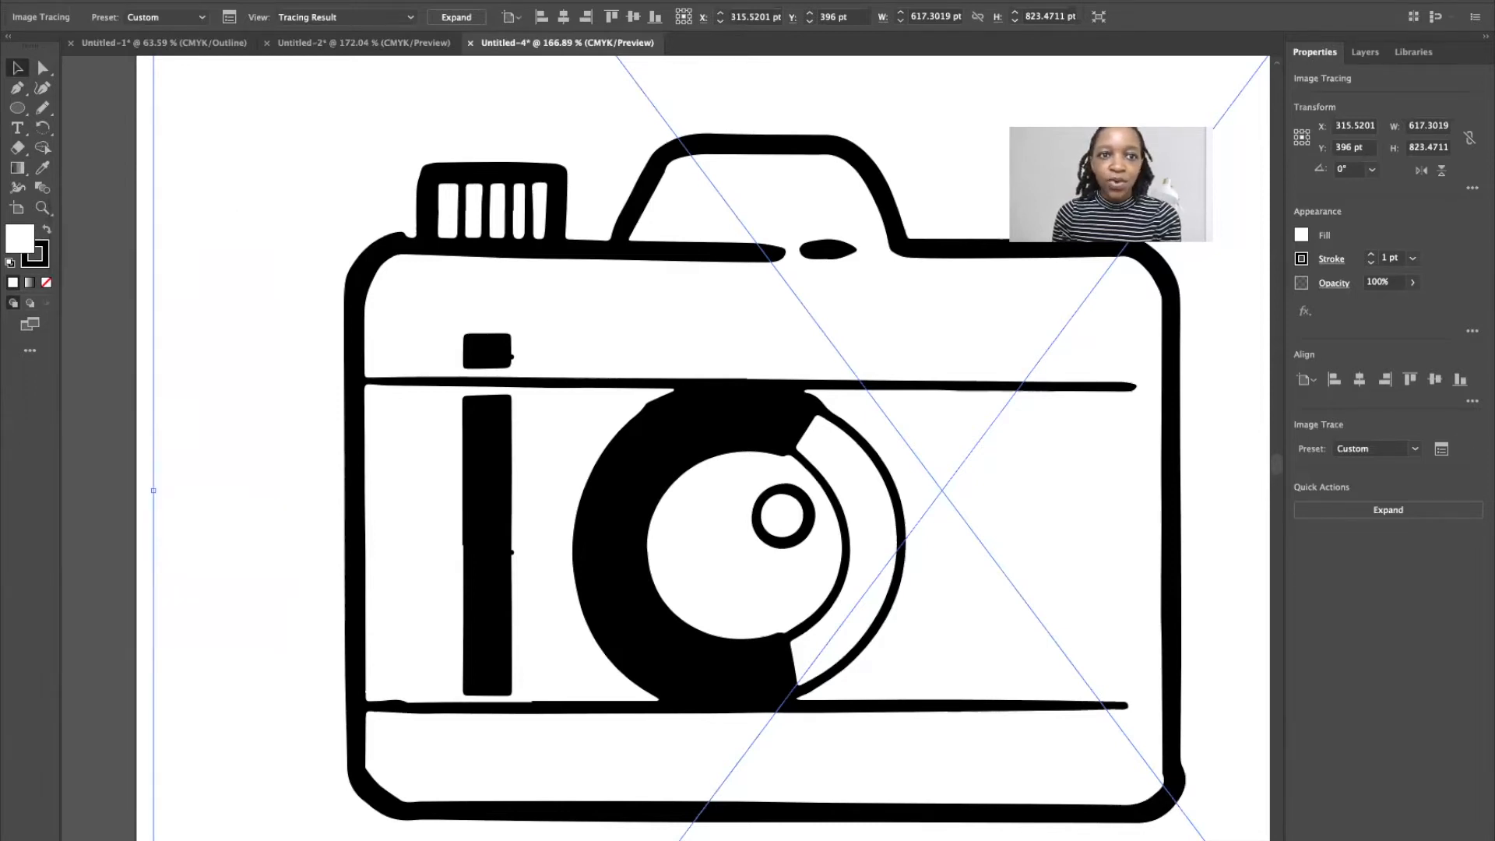
{"action": "left_click", "coordinate": [424, 2]}
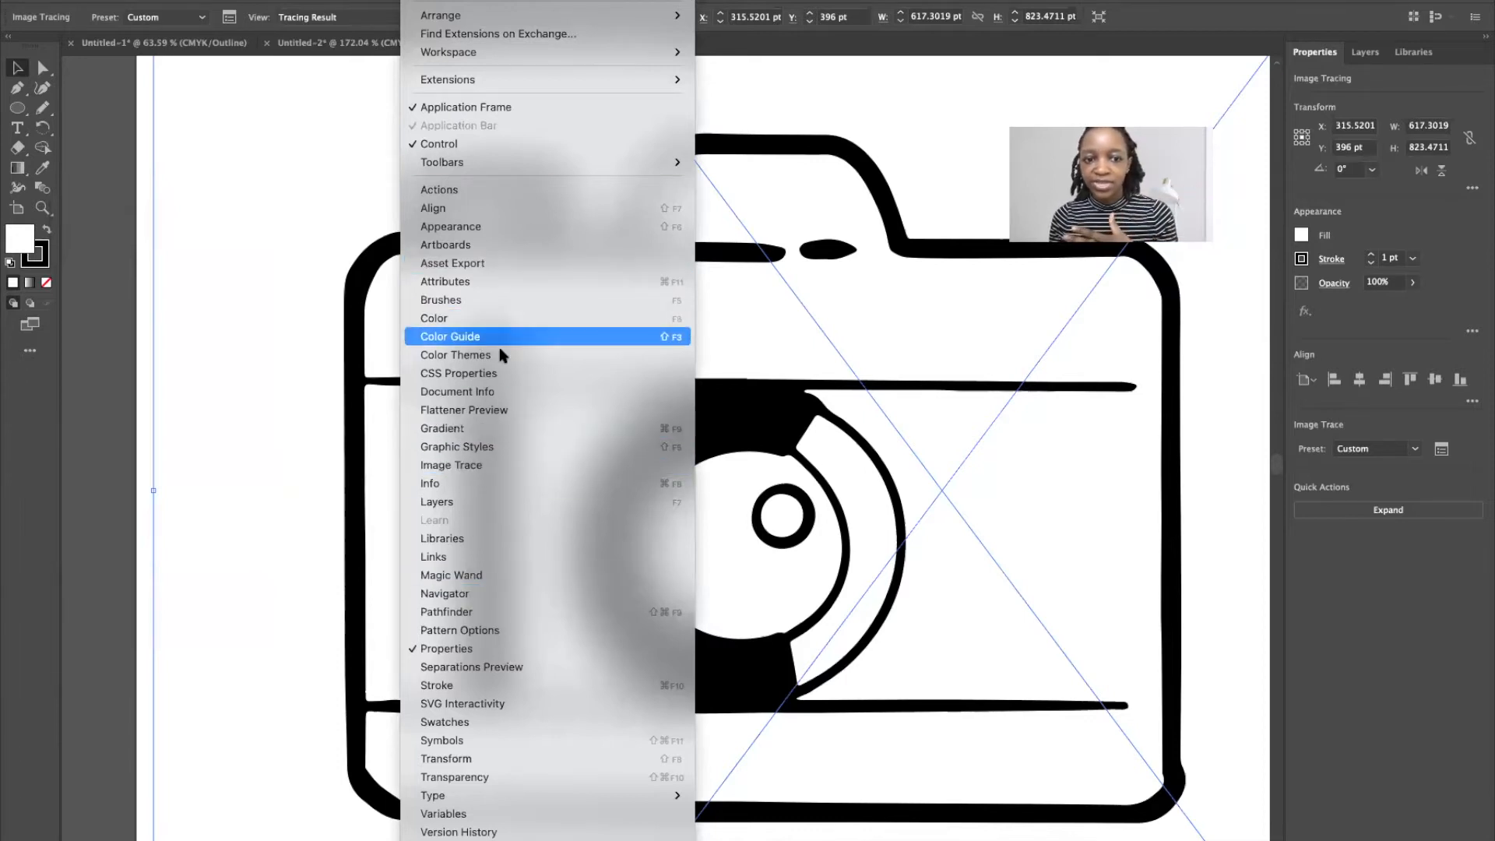
{"action": "left_click", "coordinate": [471, 464]}
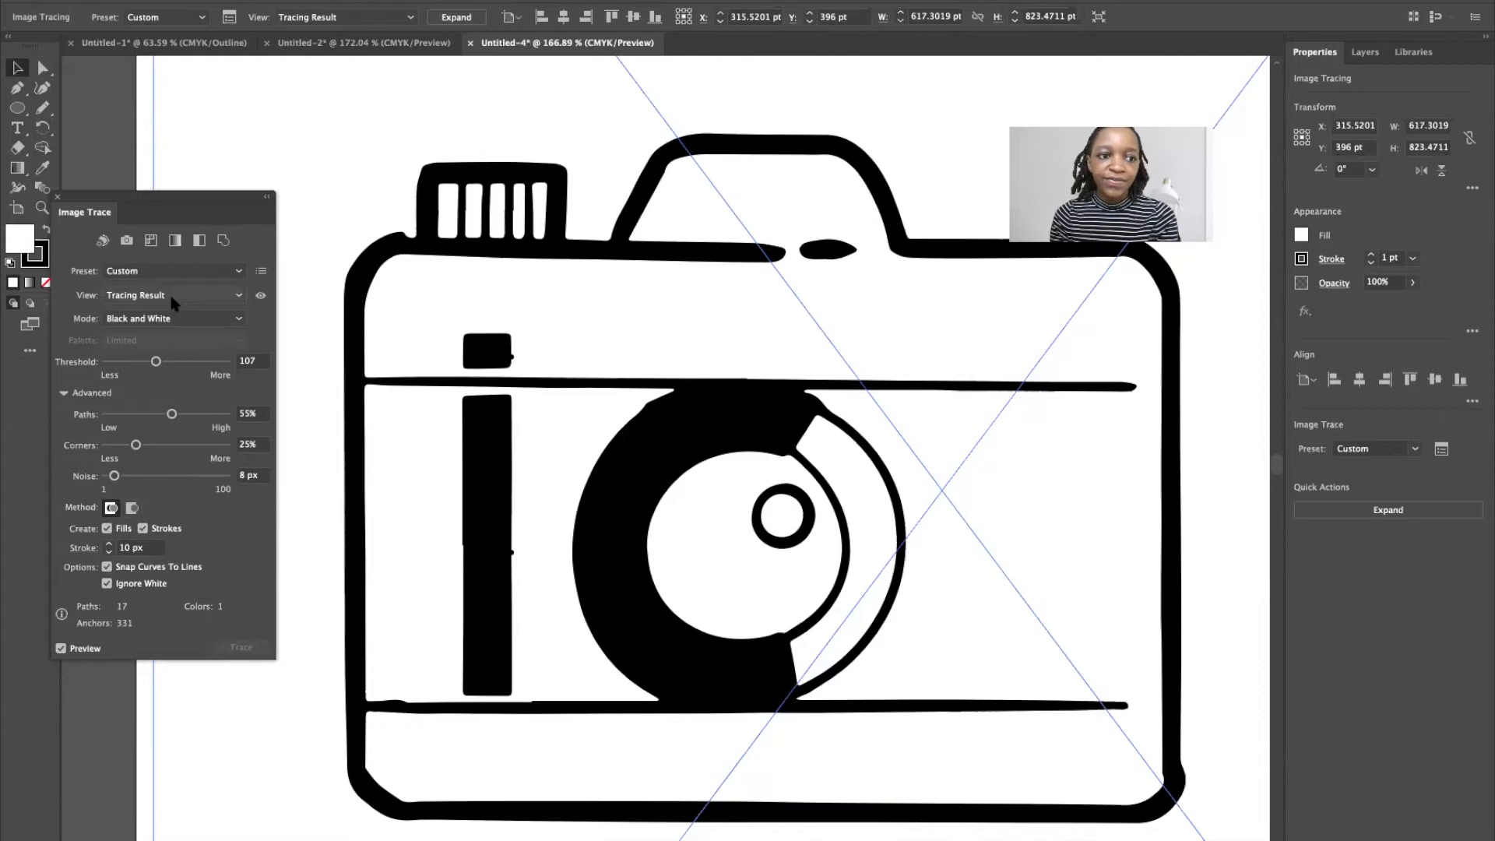
- Compare the camera's source image with its tracing result around the upper edge and viewfinder hump
{"action": "scroll", "coordinate": [623, 294], "scroll_direction": "up", "scroll_amount": 2}
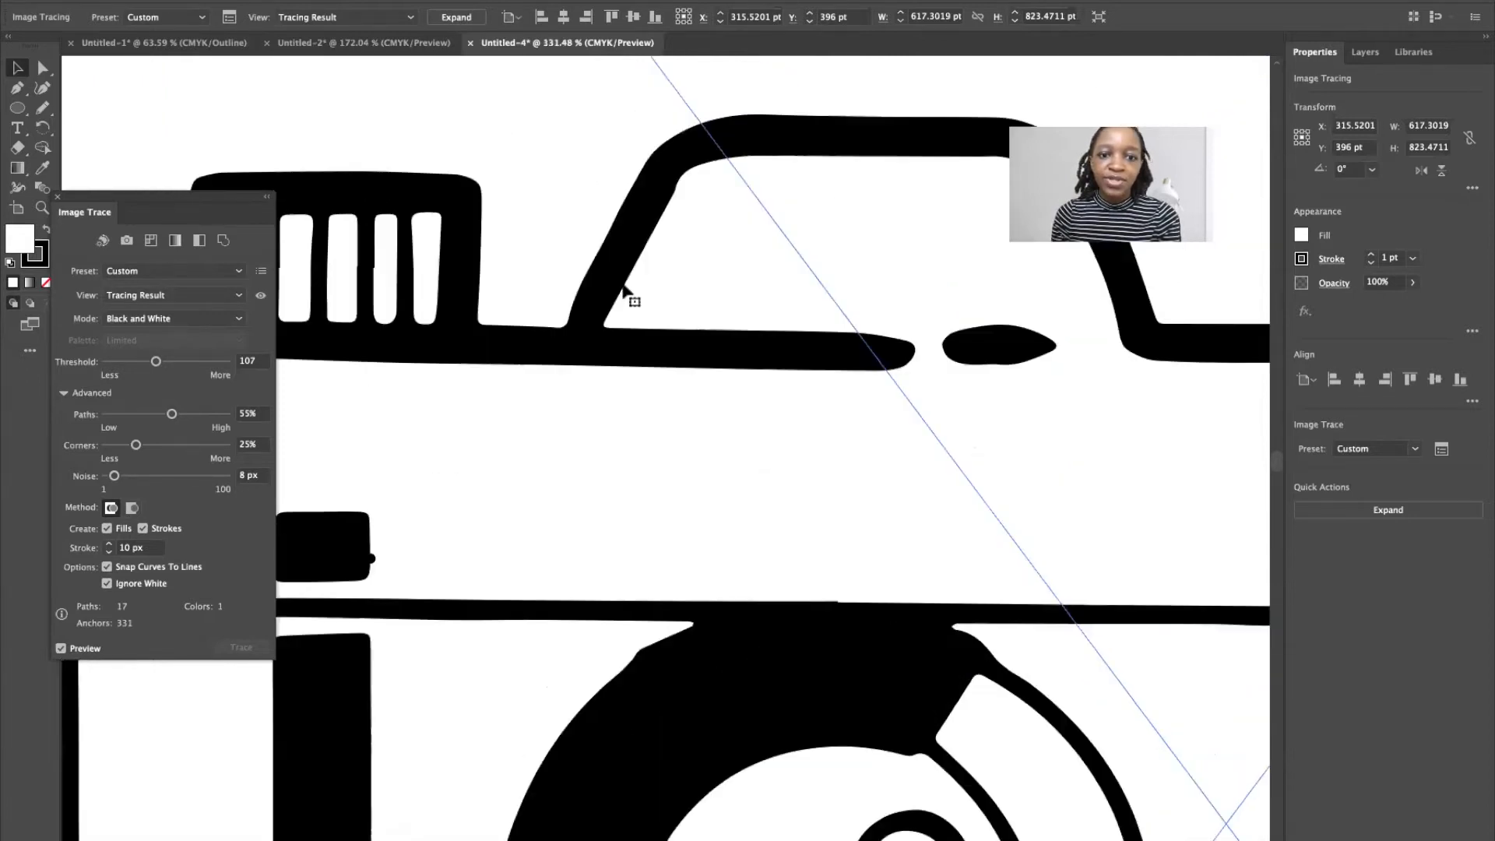
{"action": "scroll", "coordinate": [623, 294], "scroll_direction": "up", "scroll_amount": 2}
{"action": "left_click", "coordinate": [221, 296]}
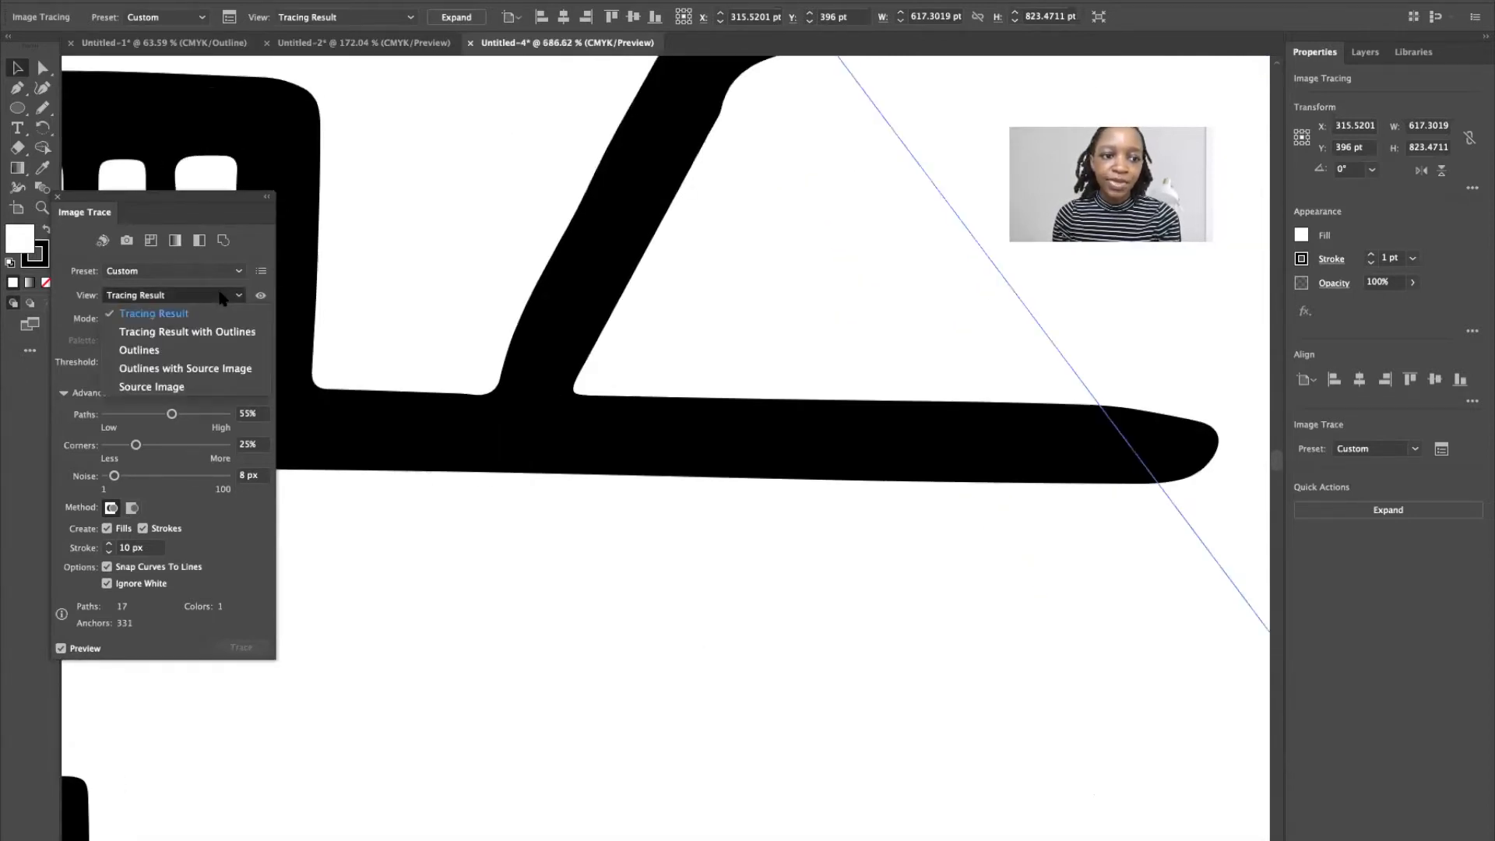
{"action": "left_click", "coordinate": [162, 387]}
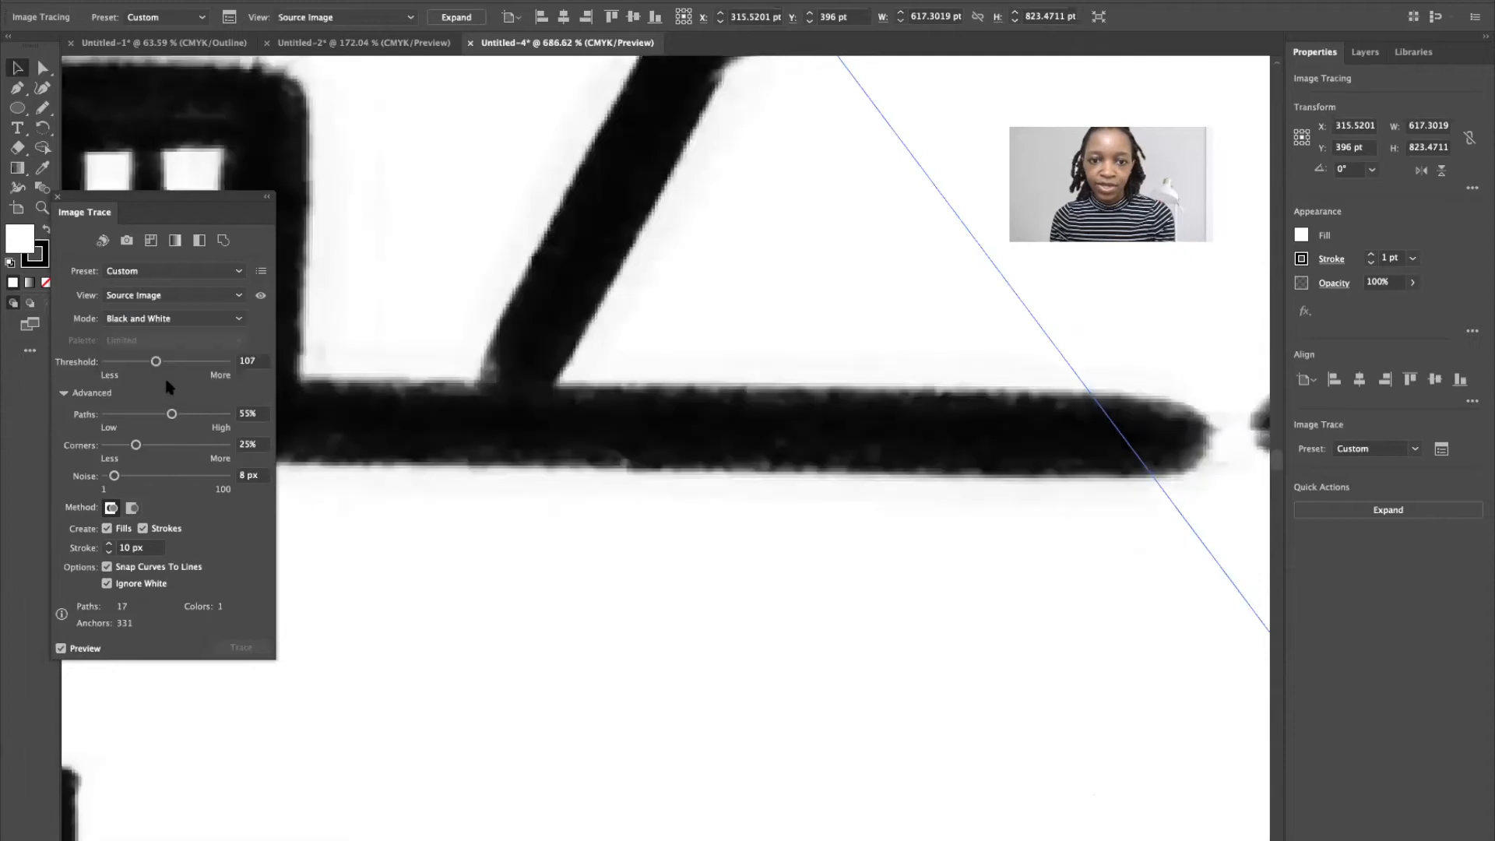
{"action": "left_click", "coordinate": [160, 296]}
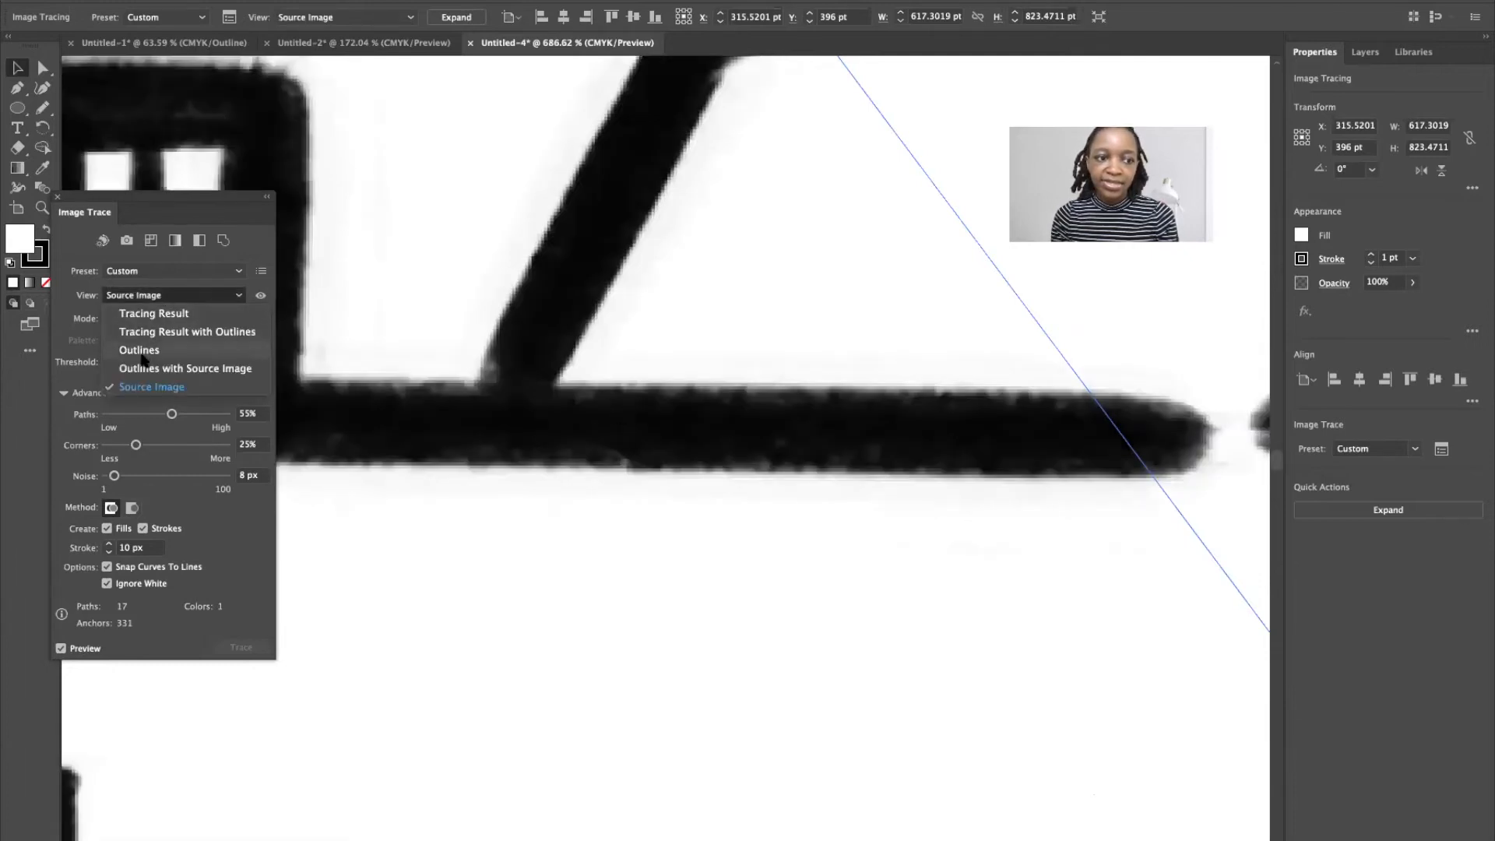
{"action": "left_click", "coordinate": [159, 314]}
{"action": "scroll", "coordinate": [431, 355], "scroll_direction": "down", "scroll_amount": 5}
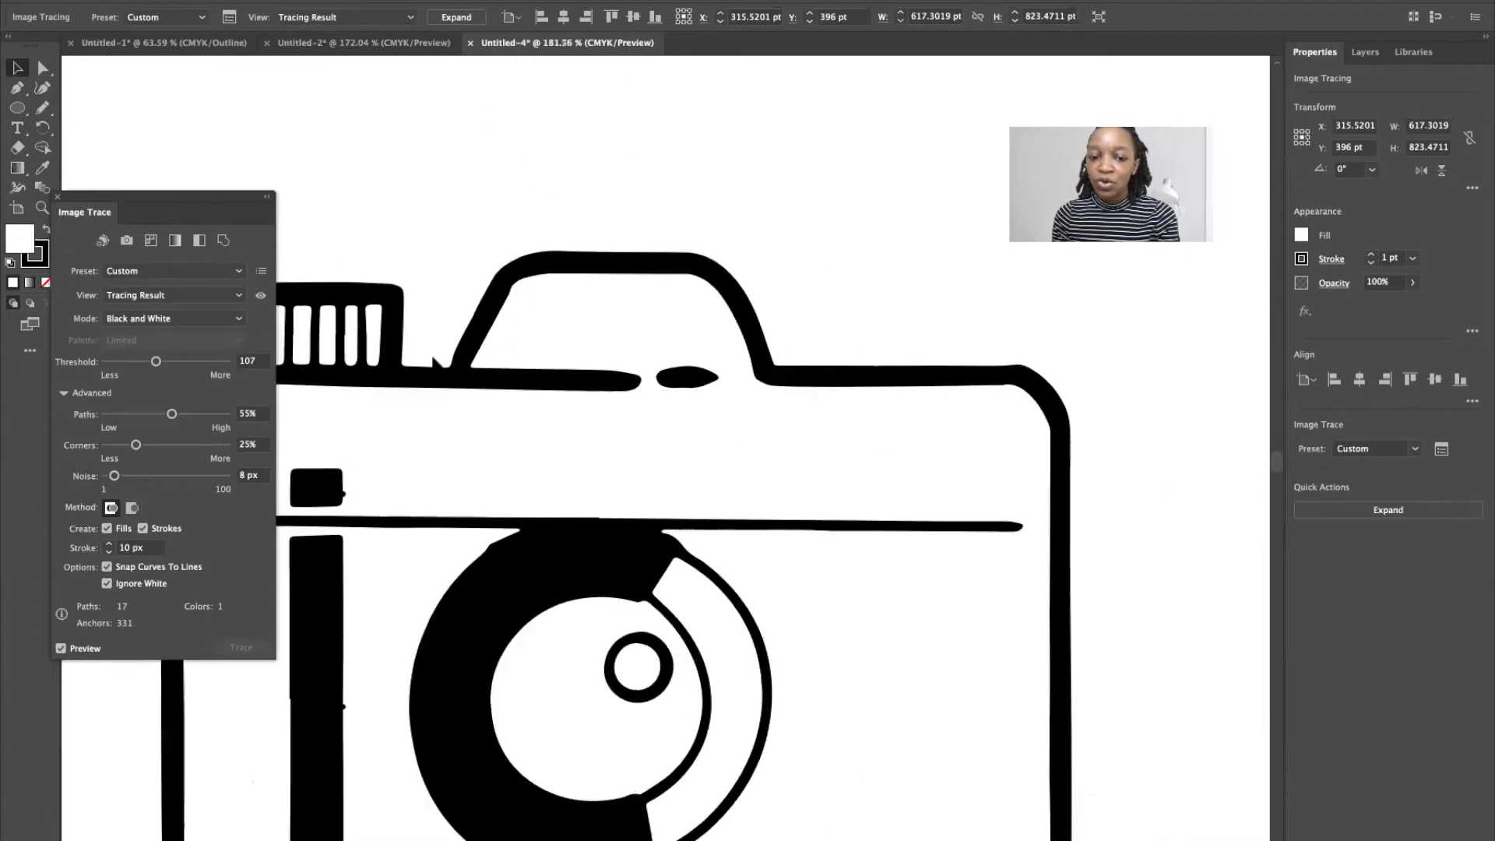
{"action": "scroll", "coordinate": [431, 355], "scroll_direction": "down", "scroll_amount": 3}
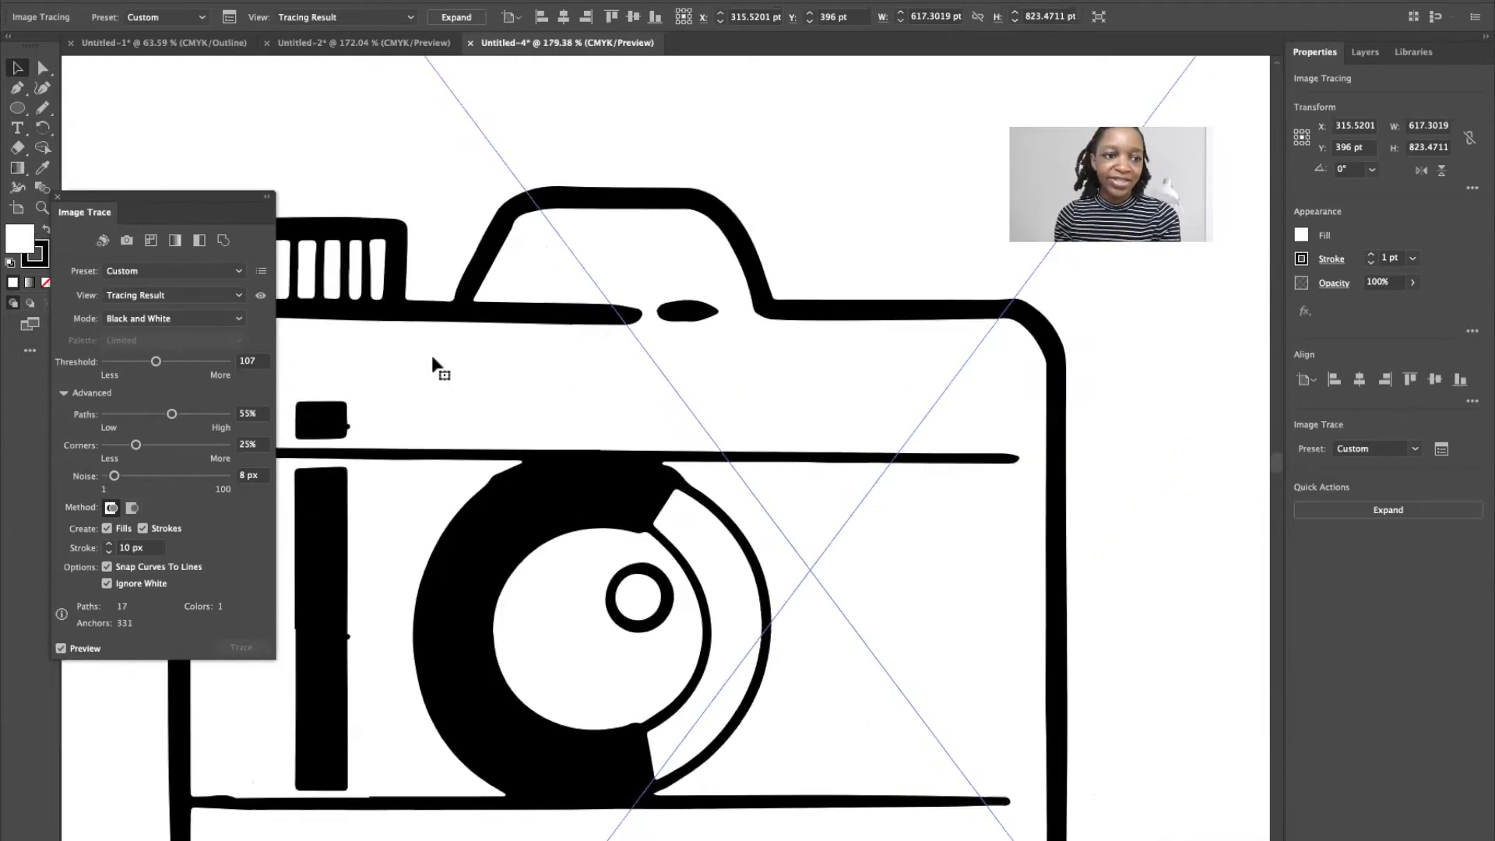
- Close the detailed Image Trace settings and display the document's layers
{"action": "left_click", "coordinate": [58, 197]}
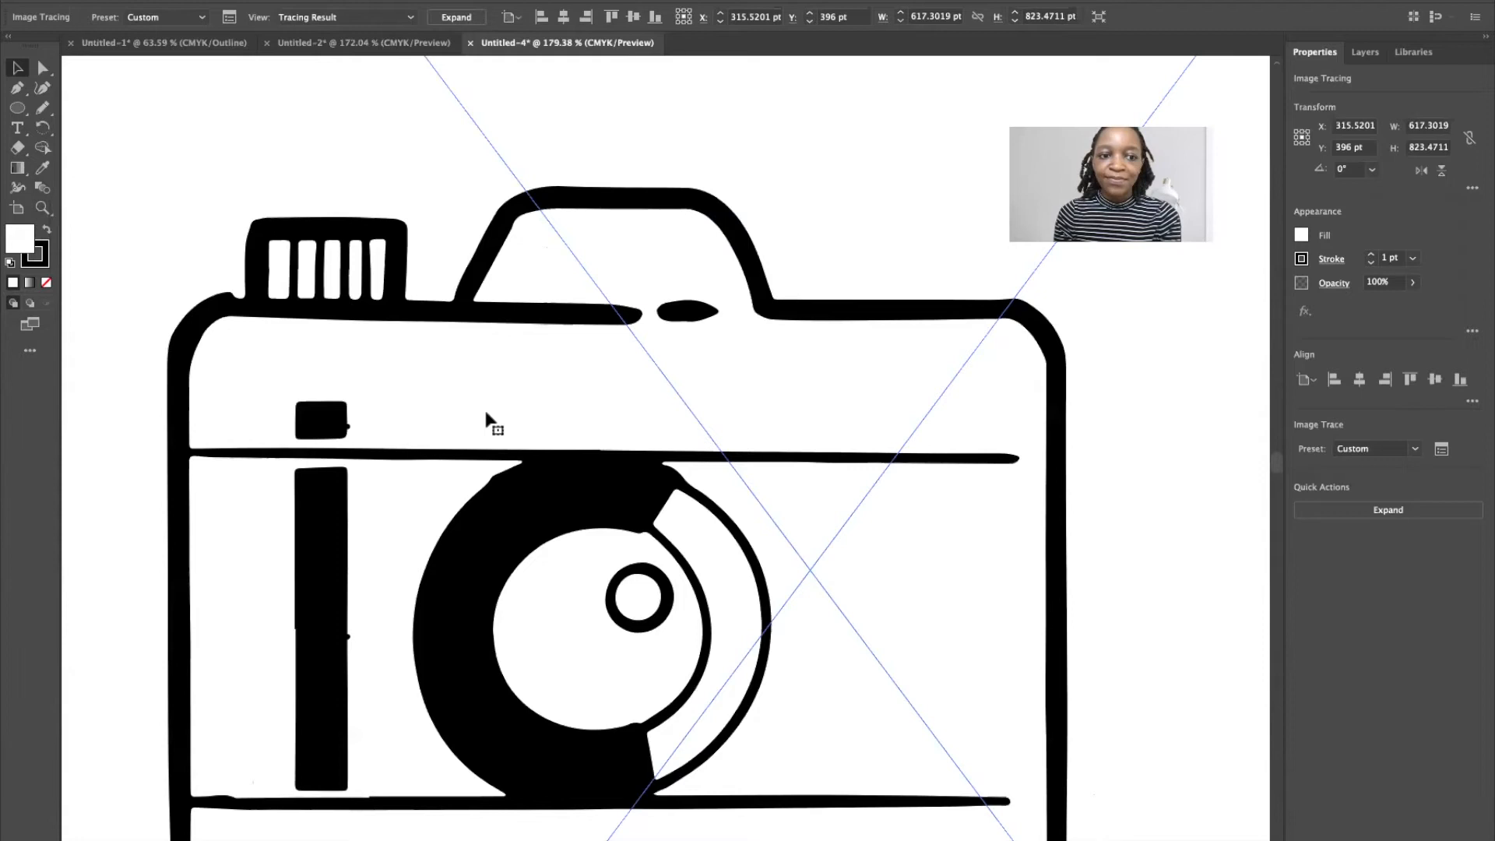
{"action": "scroll", "coordinate": [486, 413], "scroll_direction": "down", "scroll_amount": 2}
{"action": "scroll", "coordinate": [486, 413], "scroll_direction": "left", "scroll_amount": 1}
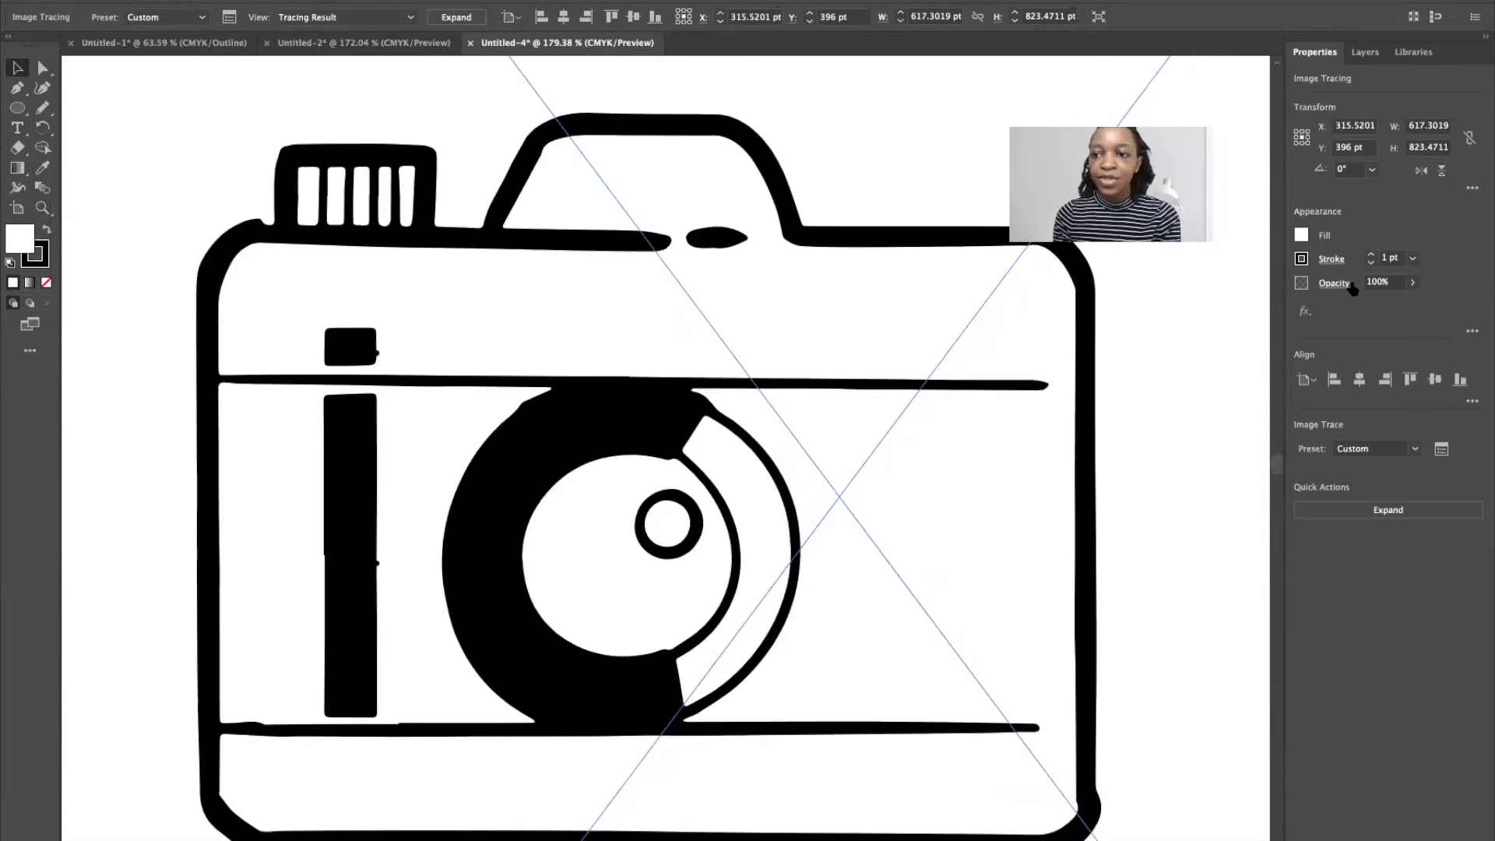
{"action": "left_click", "coordinate": [1370, 54]}
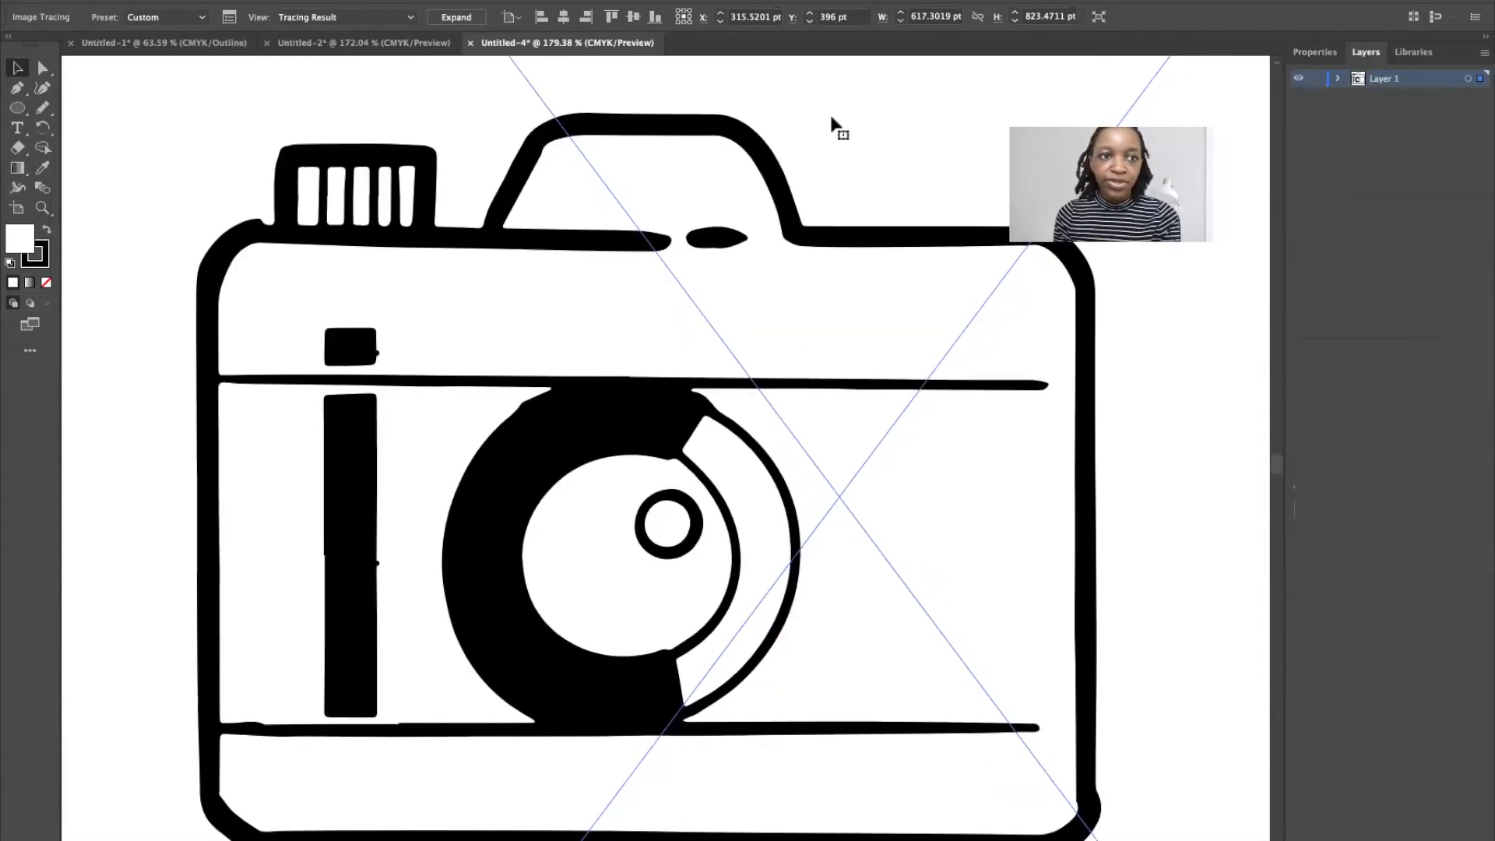
- Move the camera trace to about X 347 pt, Y 387 pt and expand its object and fill into vector paths
{"action": "left_click", "coordinate": [198, 0]}
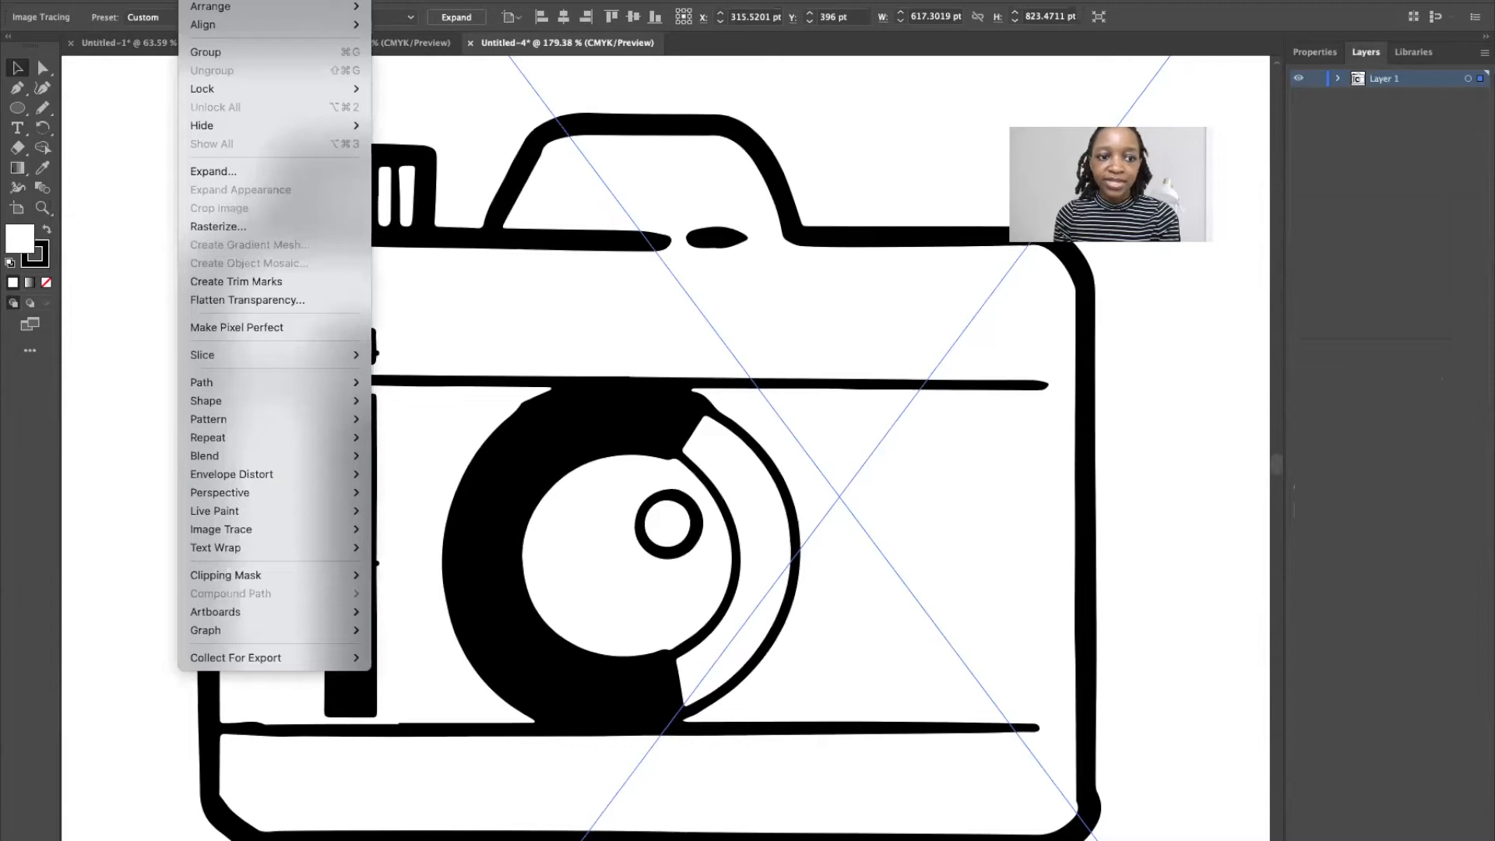
{"action": "left_click", "coordinate": [230, 170]}
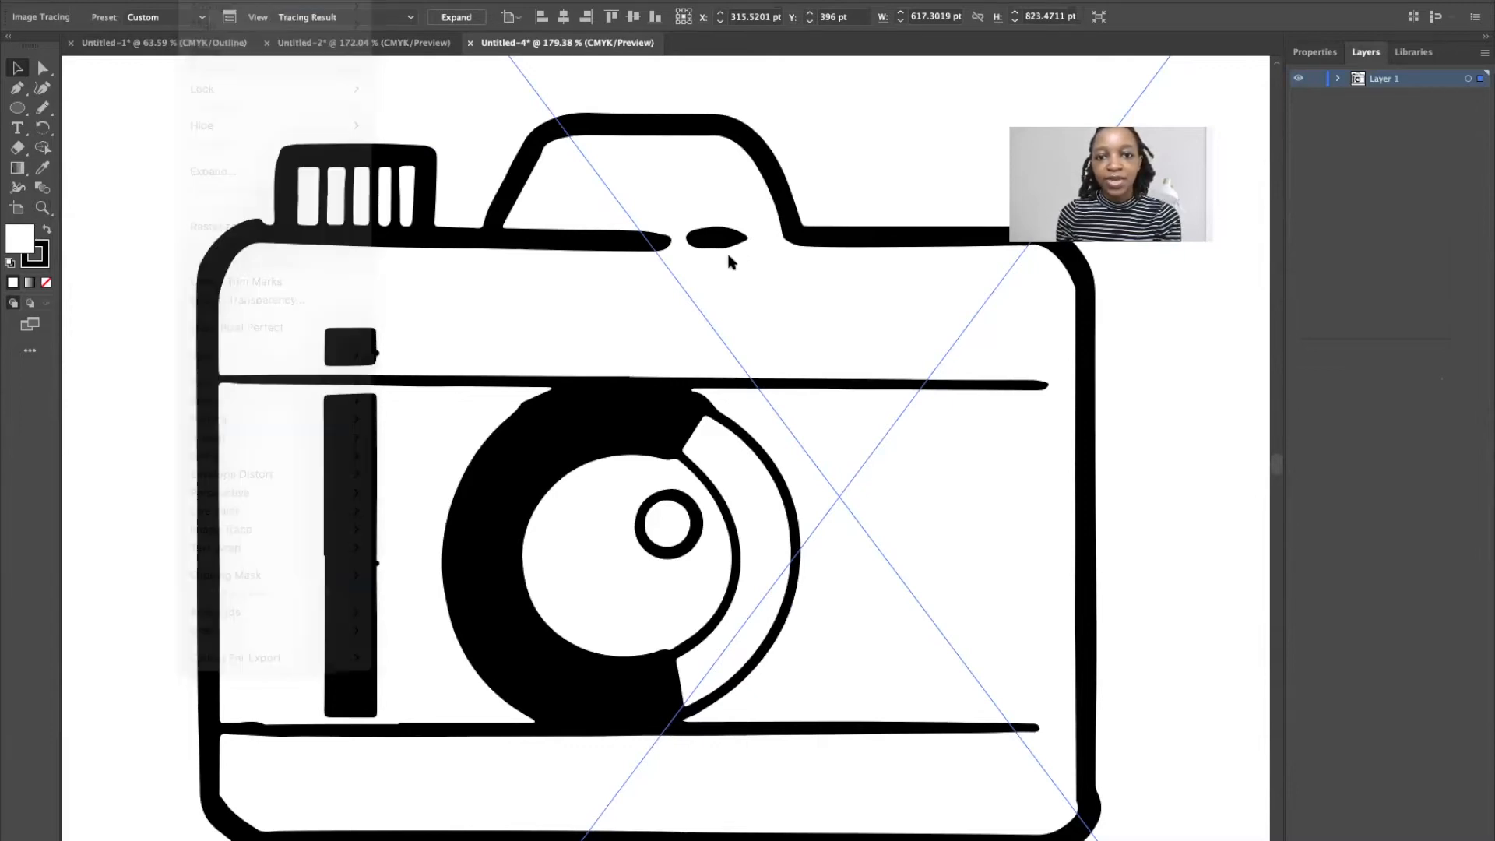
{"action": "mouse_move", "coordinate": [779, 436]}
{"action": "left_mouse_down"}
{"action": "mouse_move", "coordinate": [748, 436]}
{"action": "mouse_move", "coordinate": [895, 413]}
{"action": "mouse_move", "coordinate": [865, 413]}
{"action": "left_mouse_up"}
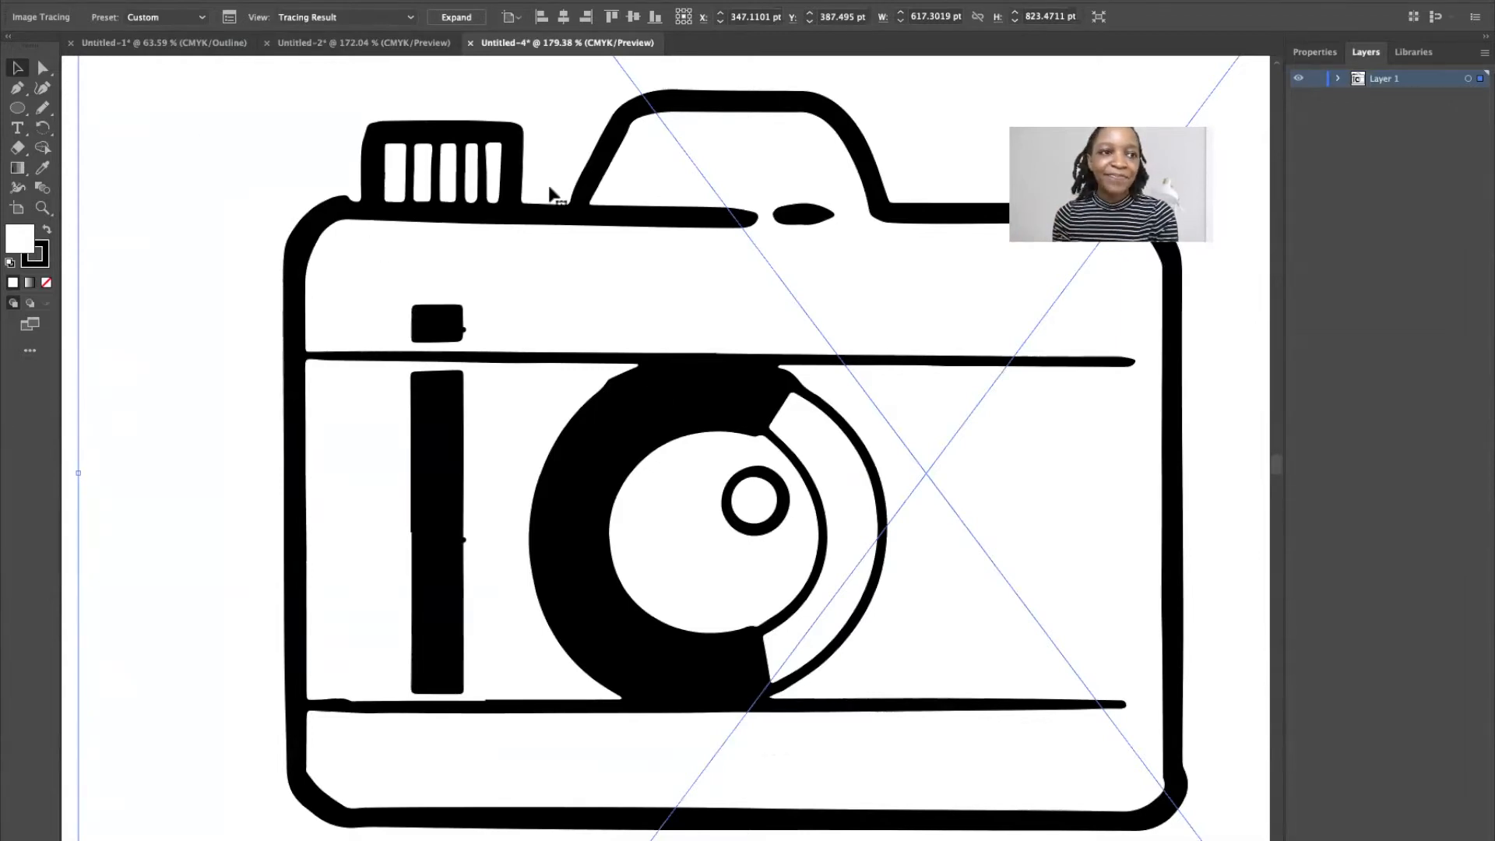
{"action": "left_click", "coordinate": [195, 0]}
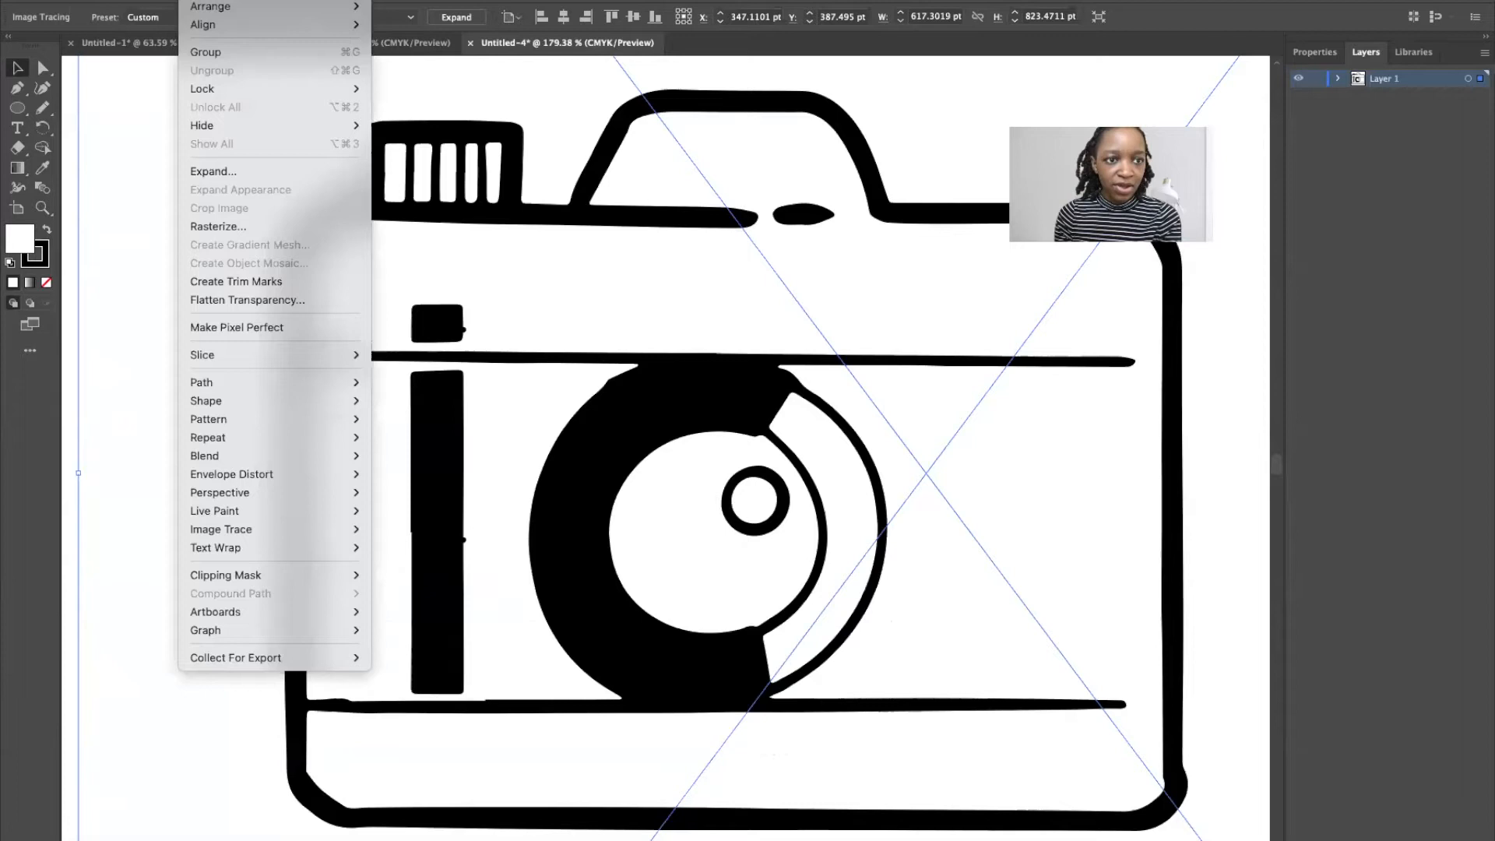
{"action": "left_click", "coordinate": [242, 173]}
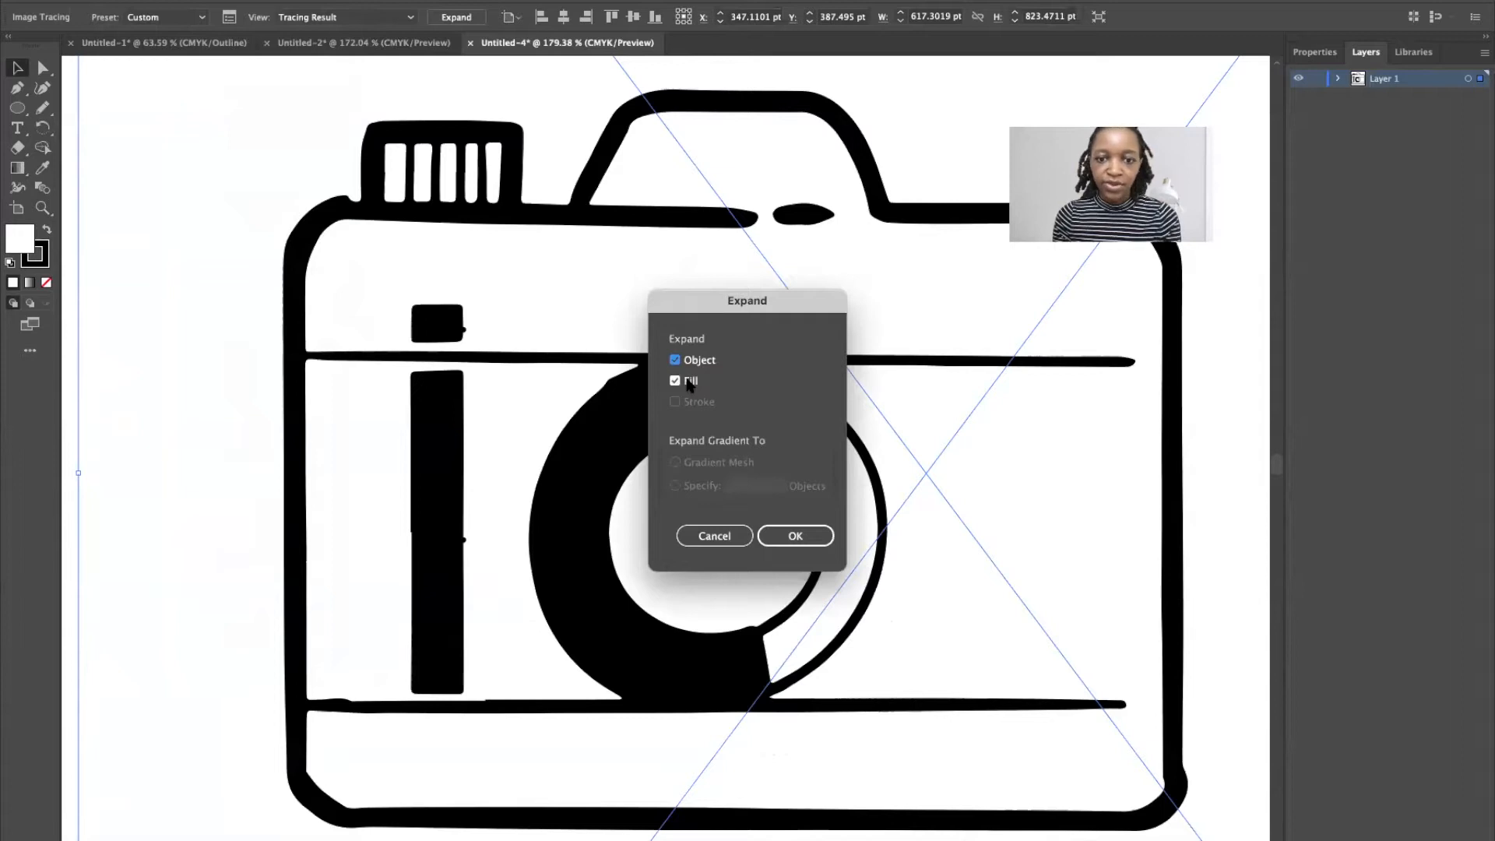
{"action": "left_click", "coordinate": [778, 536]}
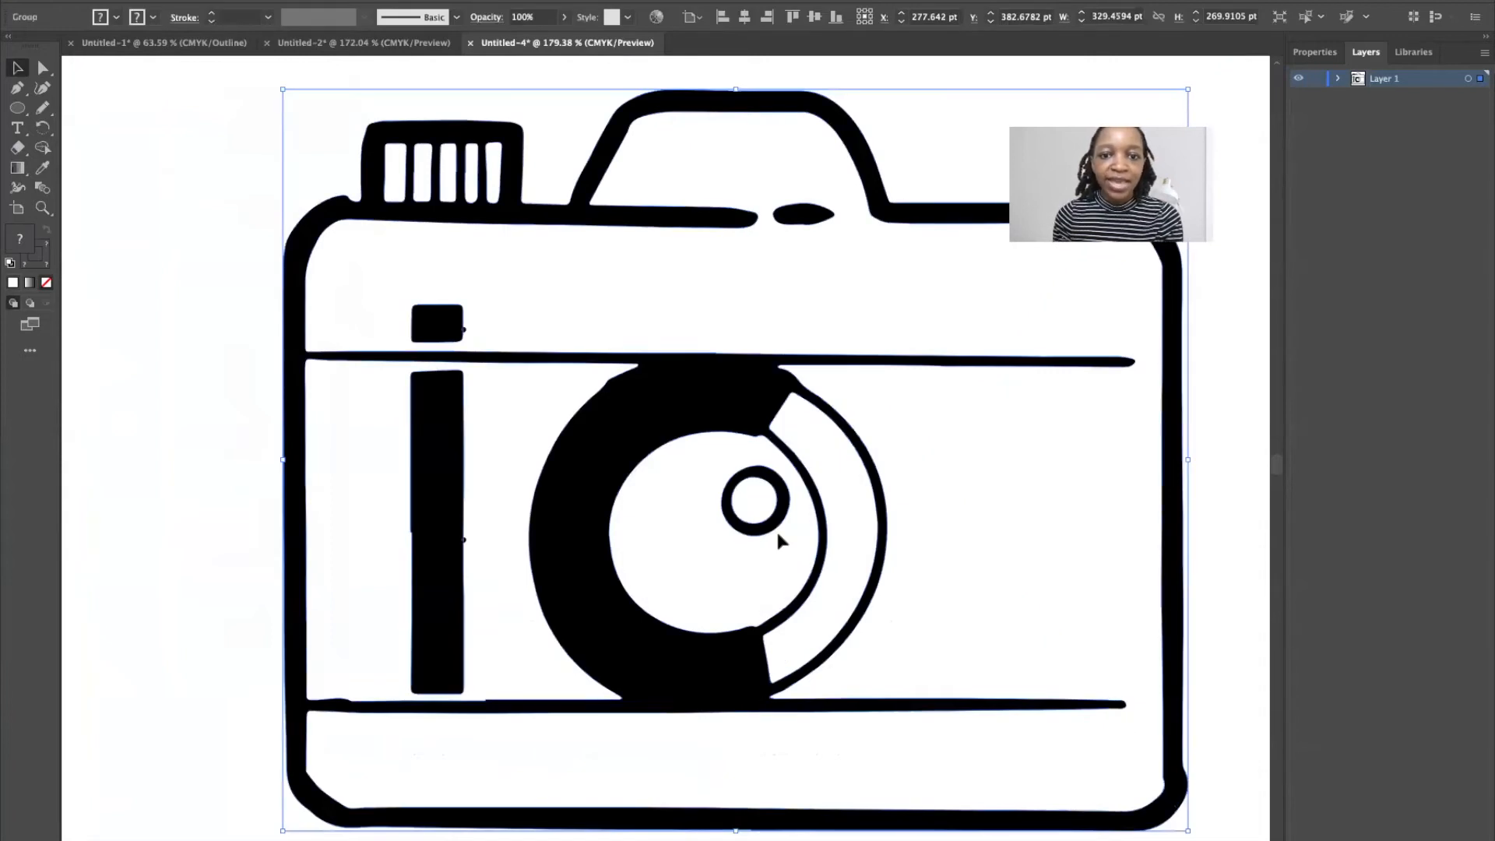
- Examine the expanded camera's path edges around the top, the horizontal bars and the lens
{"action": "left_click", "coordinate": [250, 416]}
{"action": "left_click", "coordinate": [452, 346]}
{"action": "scroll", "coordinate": [451, 346], "scroll_direction": "up", "scroll_amount": 3}
{"action": "scroll", "coordinate": [450, 343], "scroll_direction": "up", "scroll_amount": 5}
{"action": "scroll", "coordinate": [447, 345], "scroll_direction": "up", "scroll_amount": 2}
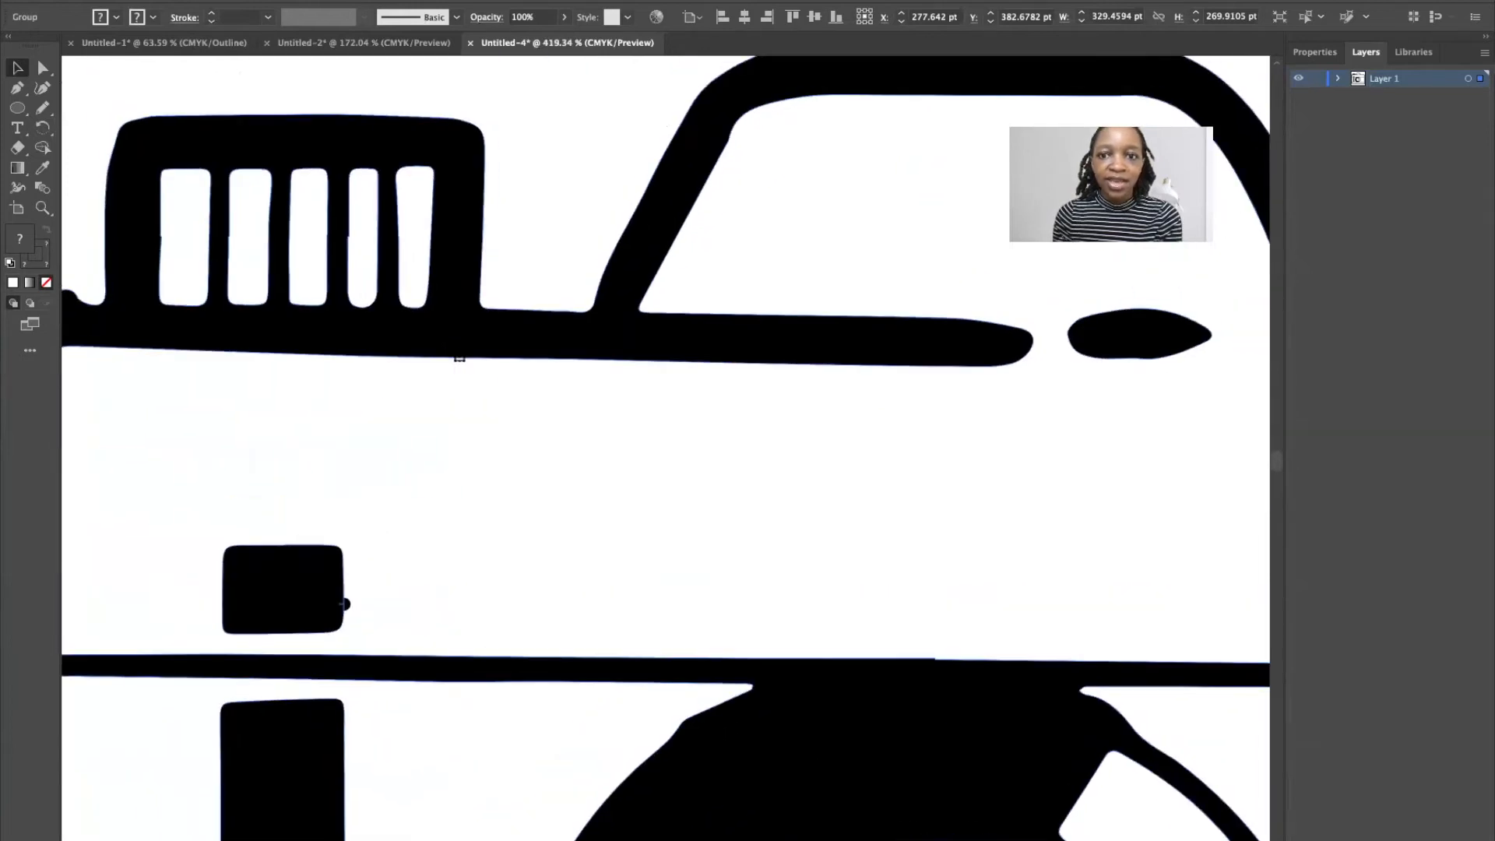
{"action": "scroll", "coordinate": [457, 355], "scroll_direction": "down", "scroll_amount": 5}
{"action": "scroll", "coordinate": [449, 341], "scroll_direction": "down", "scroll_amount": 3}
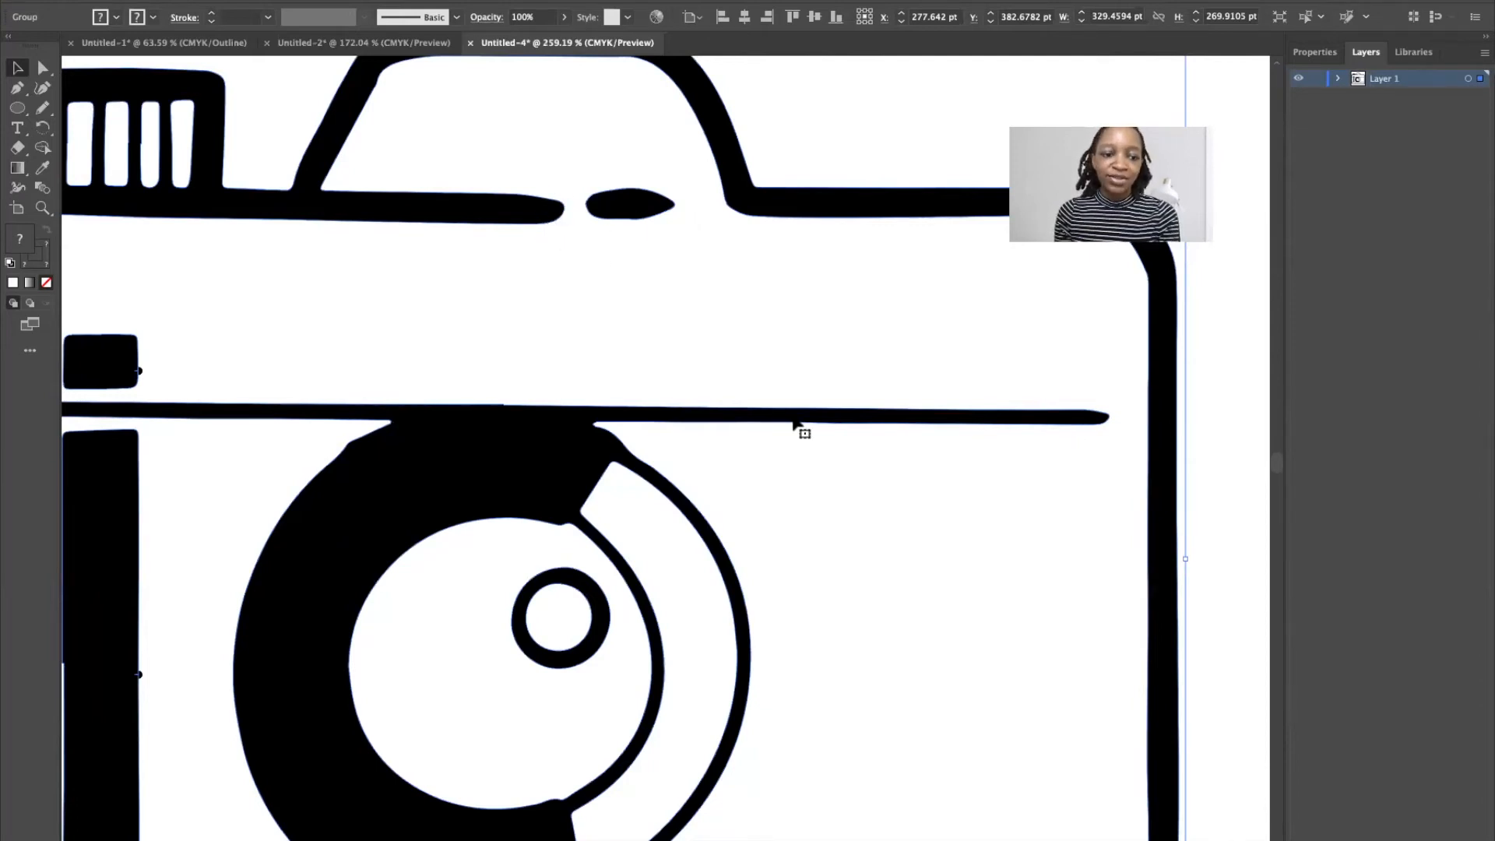
{"action": "scroll", "coordinate": [794, 420], "scroll_direction": "down", "scroll_amount": 5}
{"action": "scroll", "coordinate": [795, 420], "scroll_direction": "left", "scroll_amount": 3}
{"action": "scroll", "coordinate": [792, 413], "scroll_direction": "down", "scroll_amount": 1}
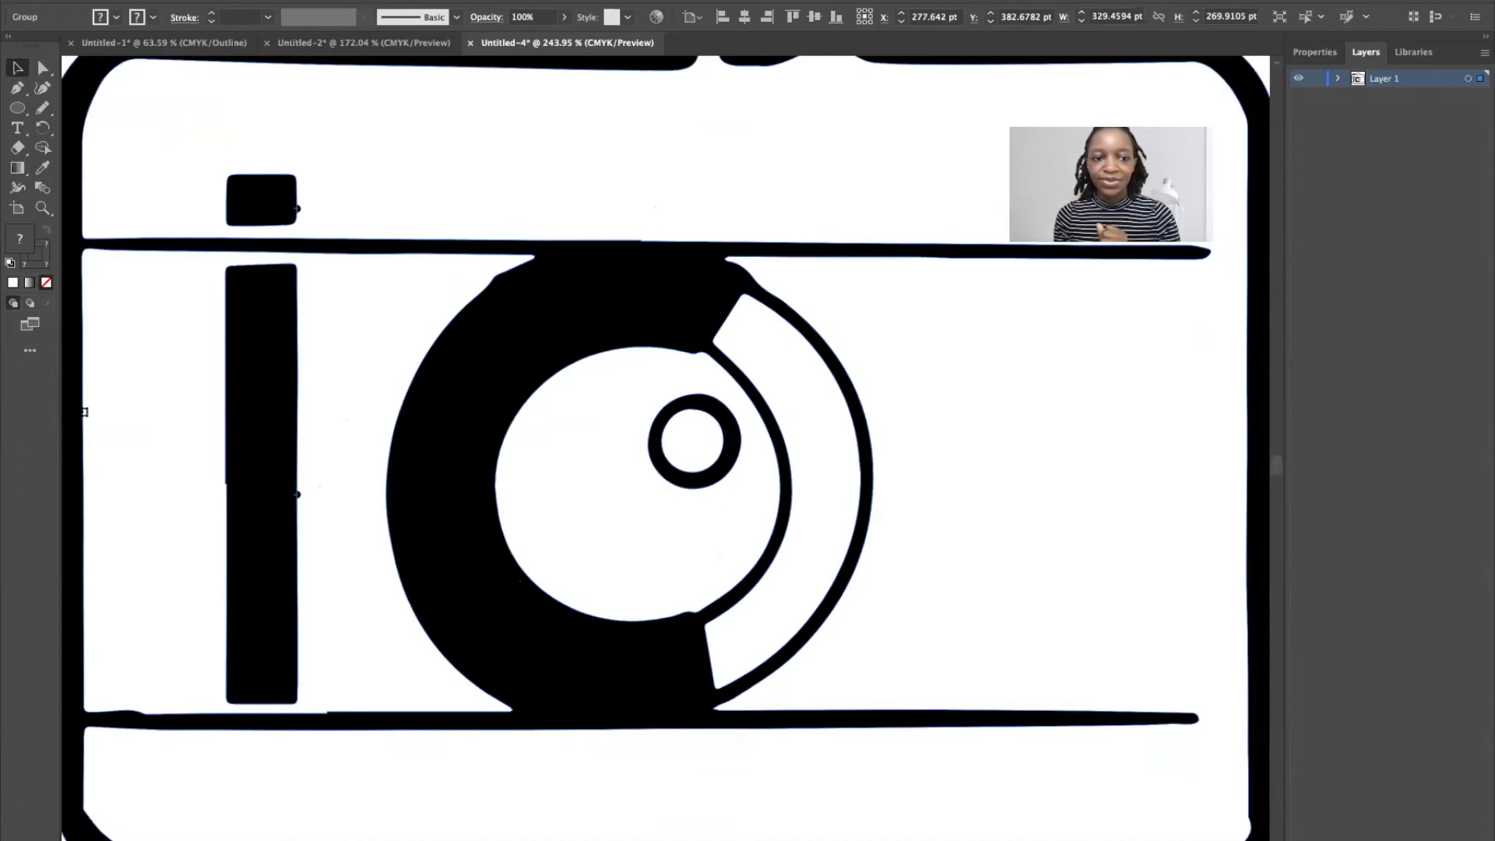
{"action": "scroll", "coordinate": [84, 412], "scroll_direction": "down", "scroll_amount": 2}
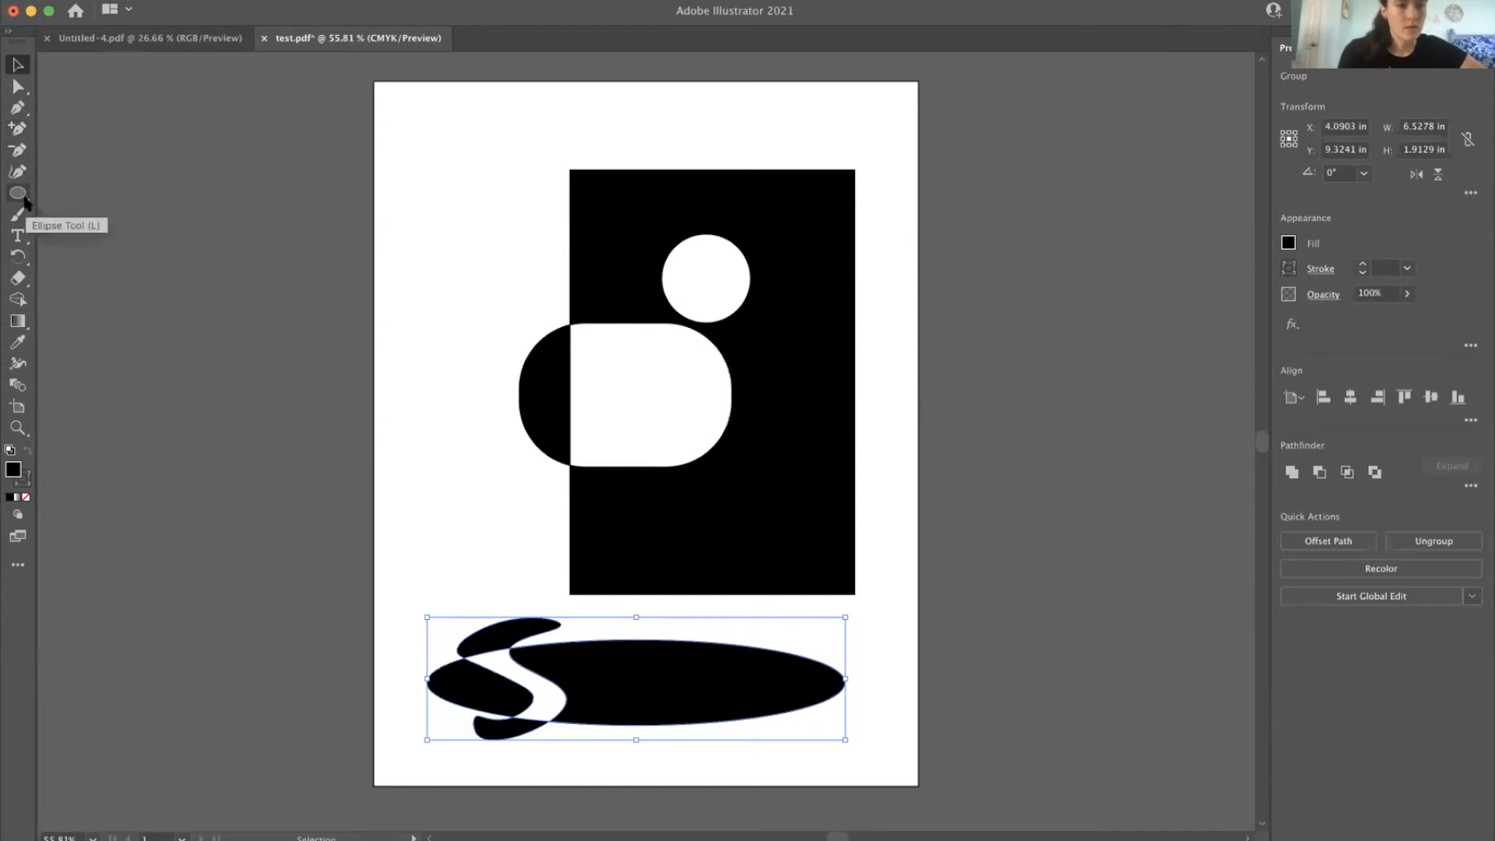
- Draw a black circle 1.25 in across in the page's empty upper-left area and bend it into a crescent with the Curvature tool
{"action": "left_click", "coordinate": [23, 200]}
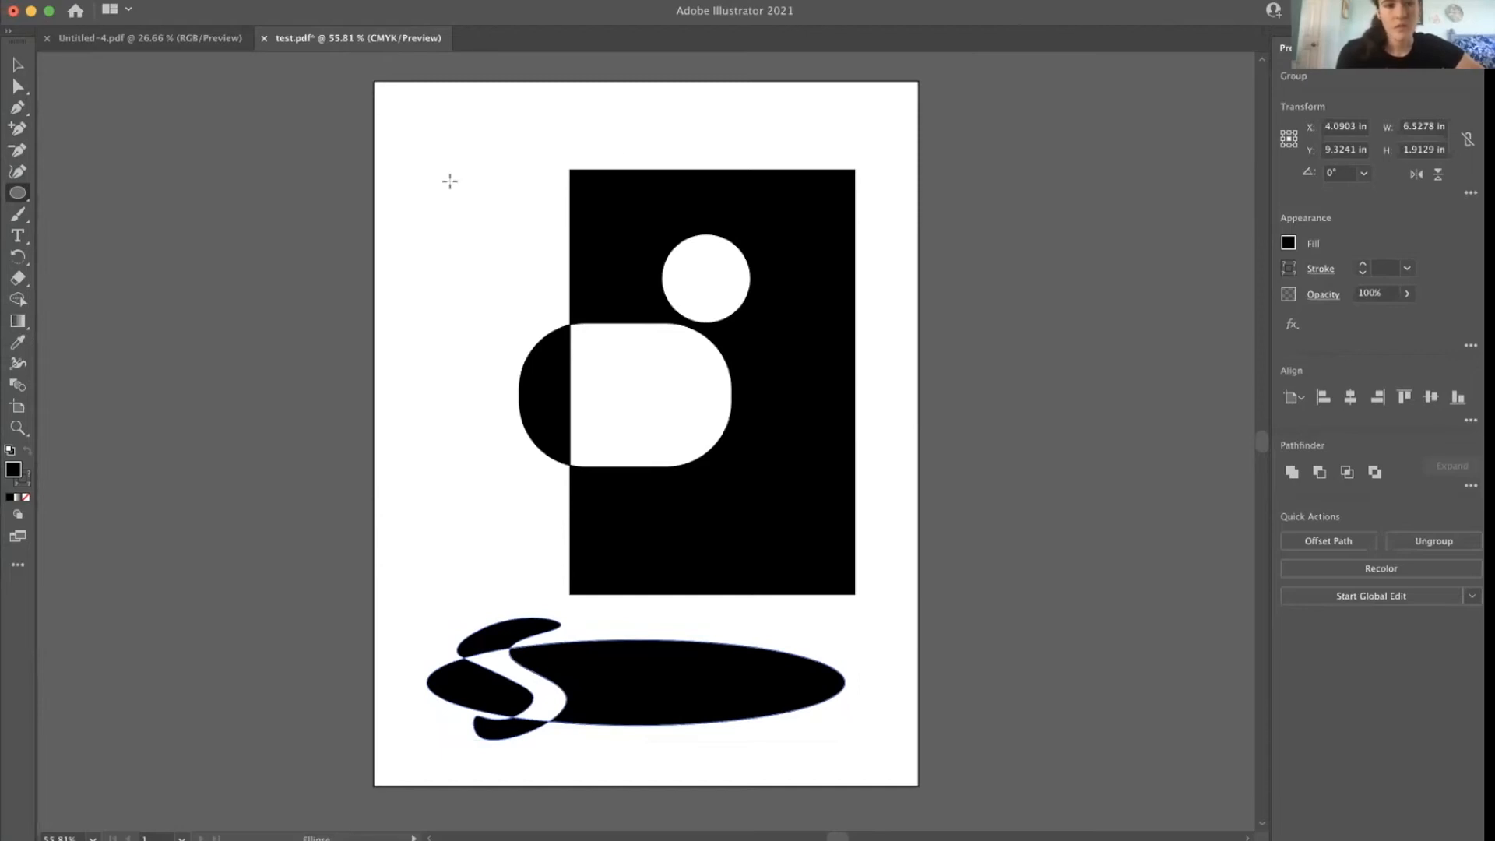
{"action": "left_click_drag", "start_coordinate": [411, 153], "coordinate": [491, 233]}
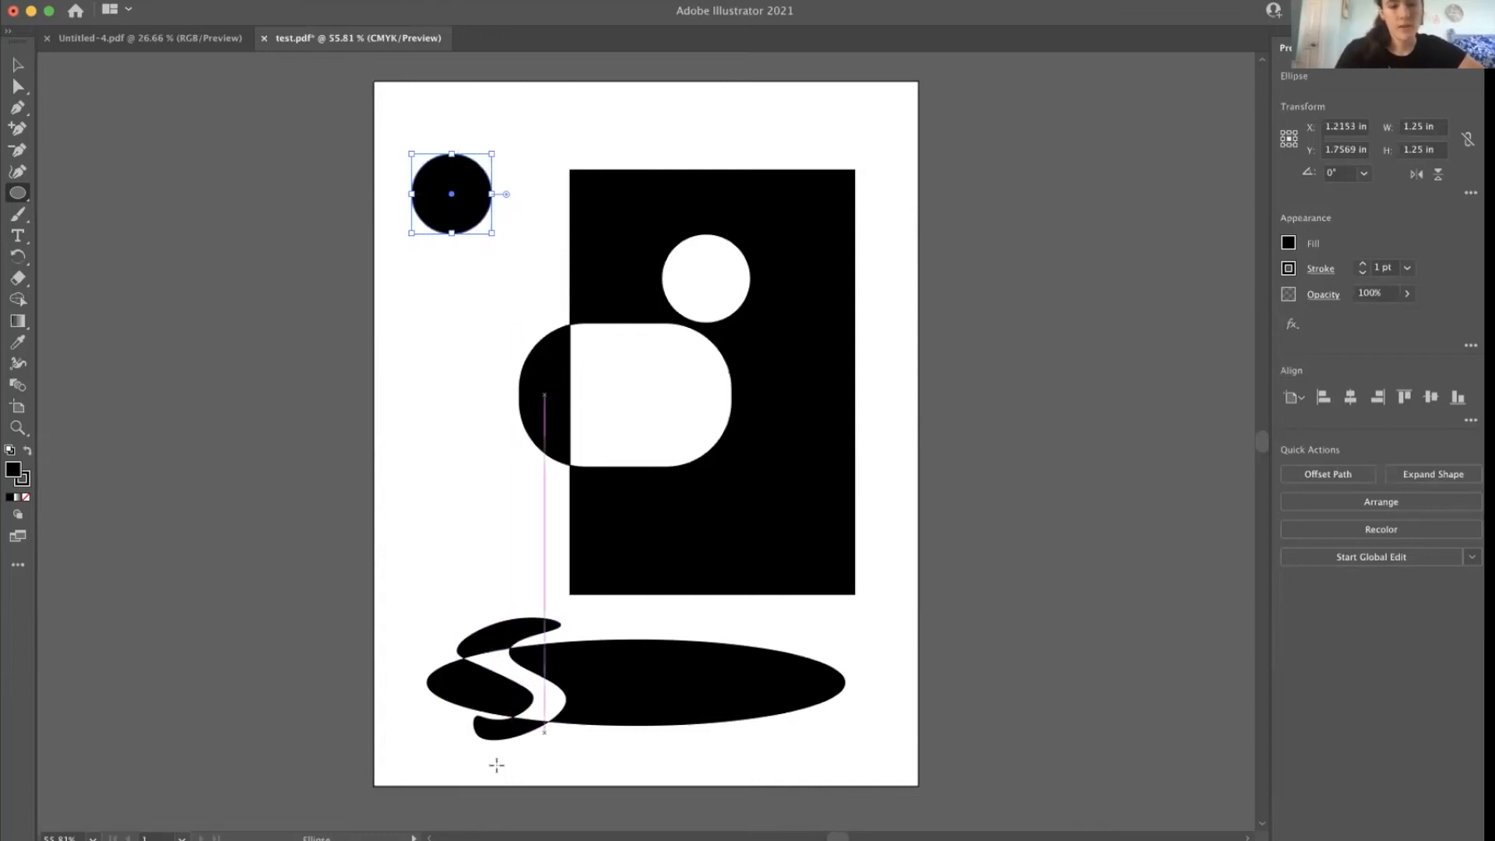
{"action": "left_click", "coordinate": [17, 170]}
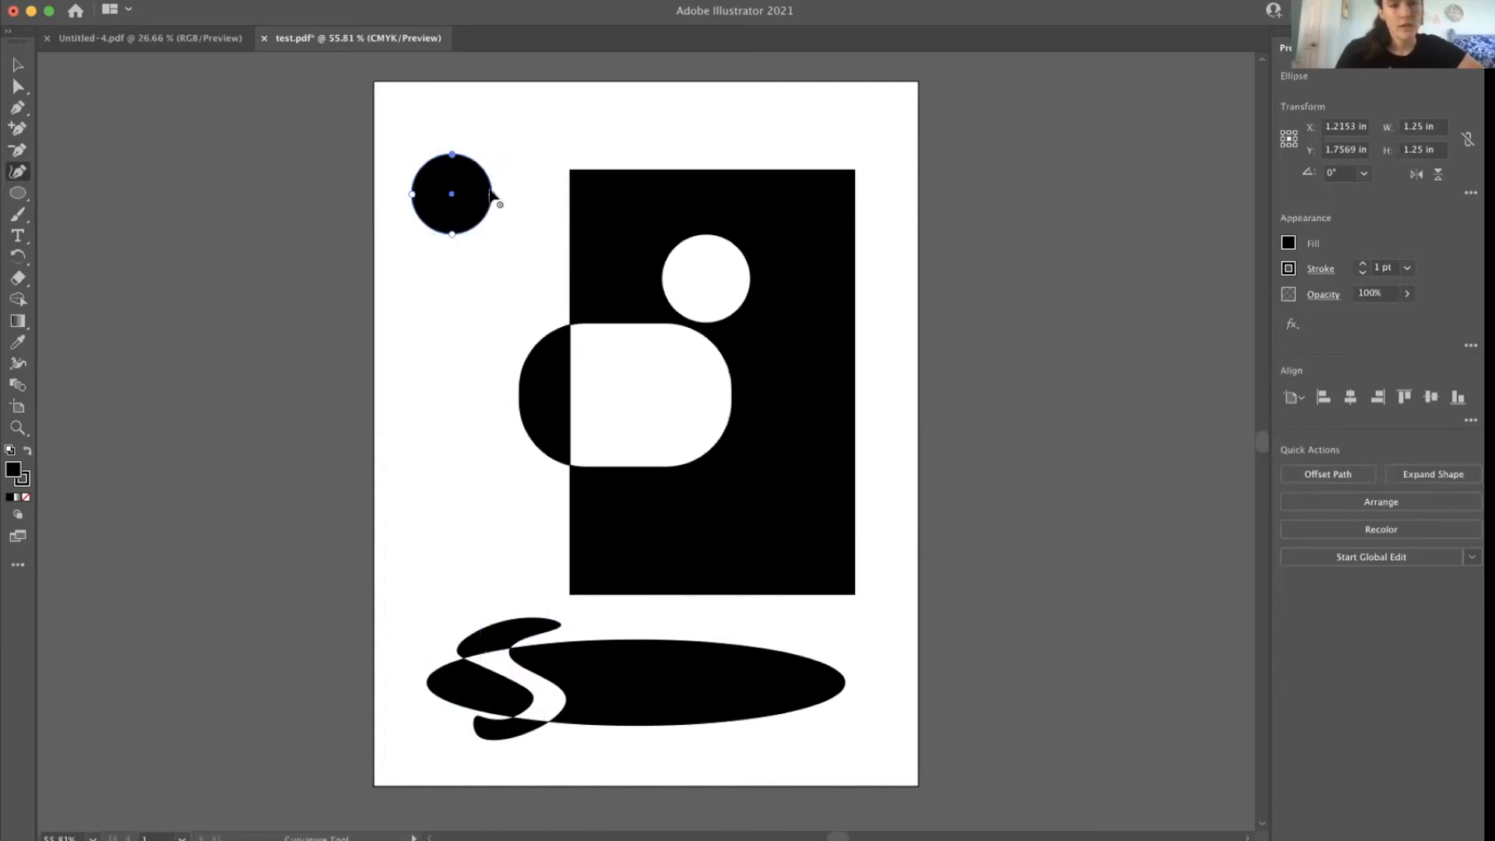
{"action": "left_click_drag", "start_coordinate": [491, 194], "coordinate": [443, 161]}
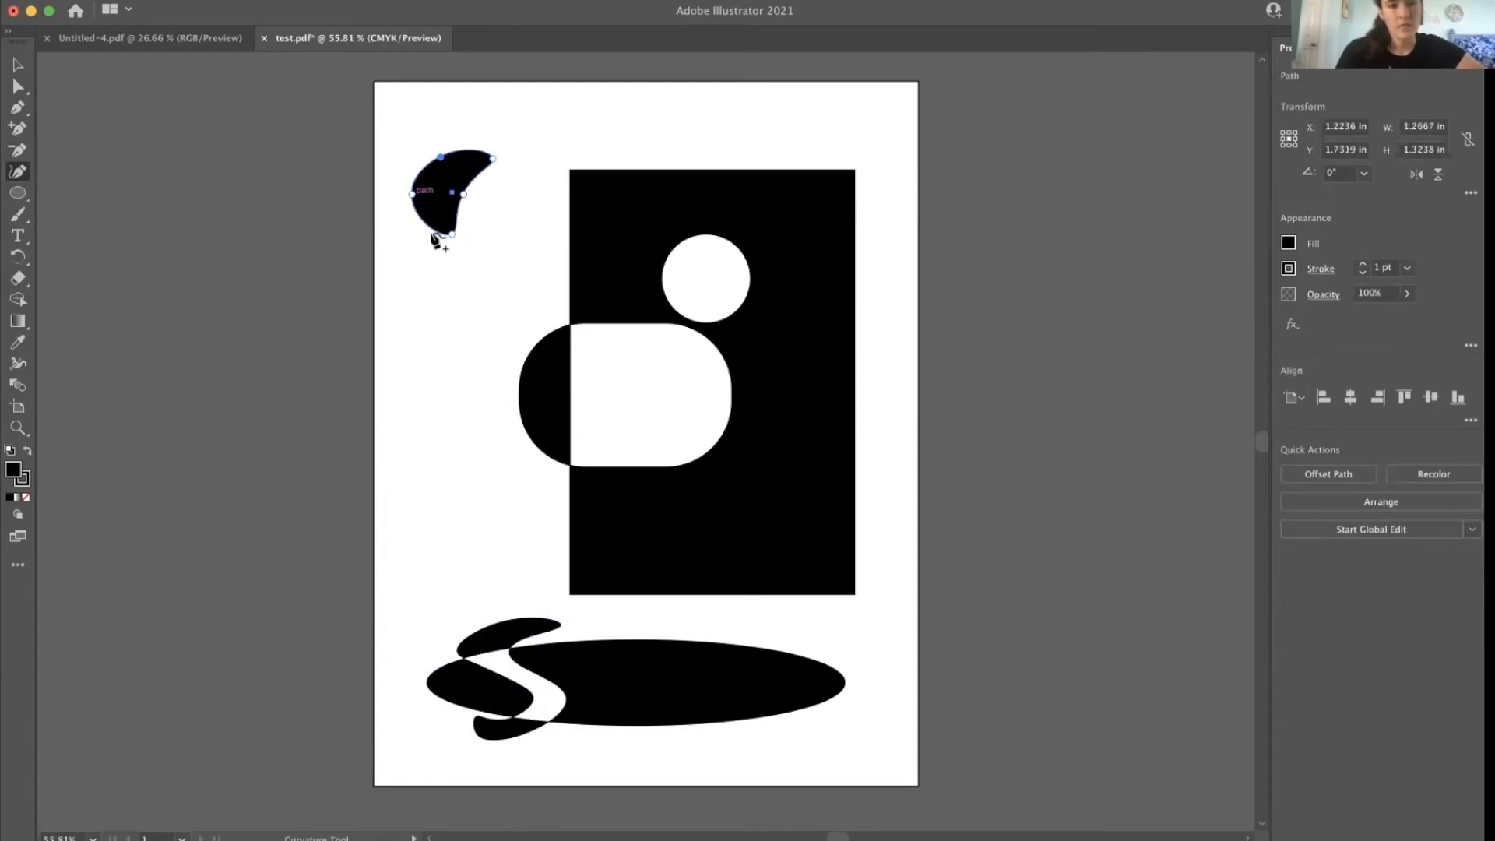
{"action": "left_click_drag", "start_coordinate": [452, 233], "coordinate": [510, 230]}
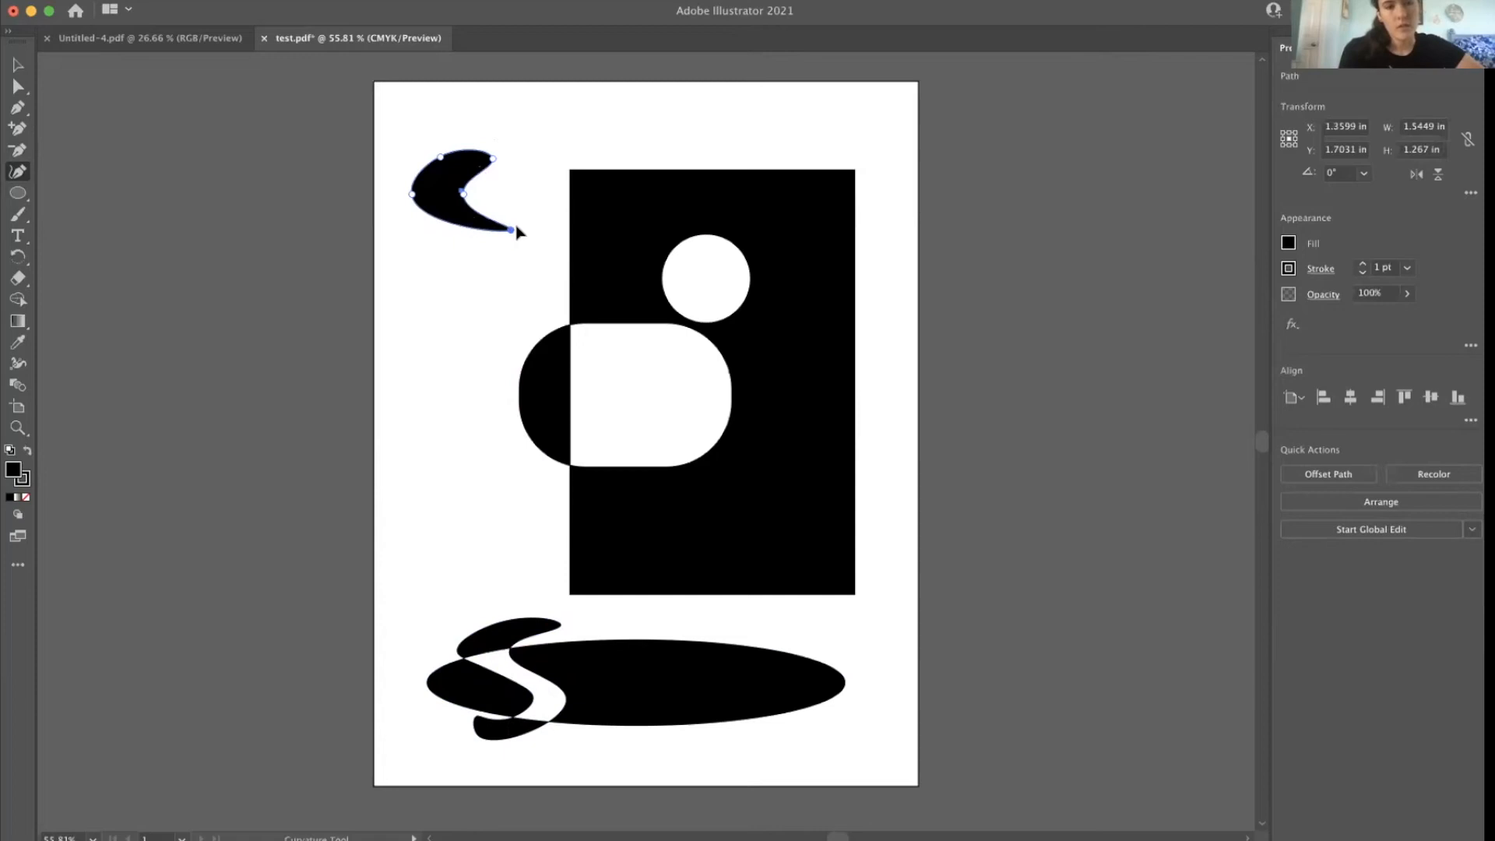
- Reshape the crescent's curve points into an S form about 1.46 in wide and 1.71 in high
{"action": "left_click", "coordinate": [454, 224]}
{"action": "mouse_move", "coordinate": [453, 225]}
{"action": "left_mouse_down"}
{"action": "mouse_move", "coordinate": [487, 251]}
{"action": "mouse_move", "coordinate": [456, 221]}
{"action": "left_mouse_up"}
{"action": "left_click", "coordinate": [436, 239]}
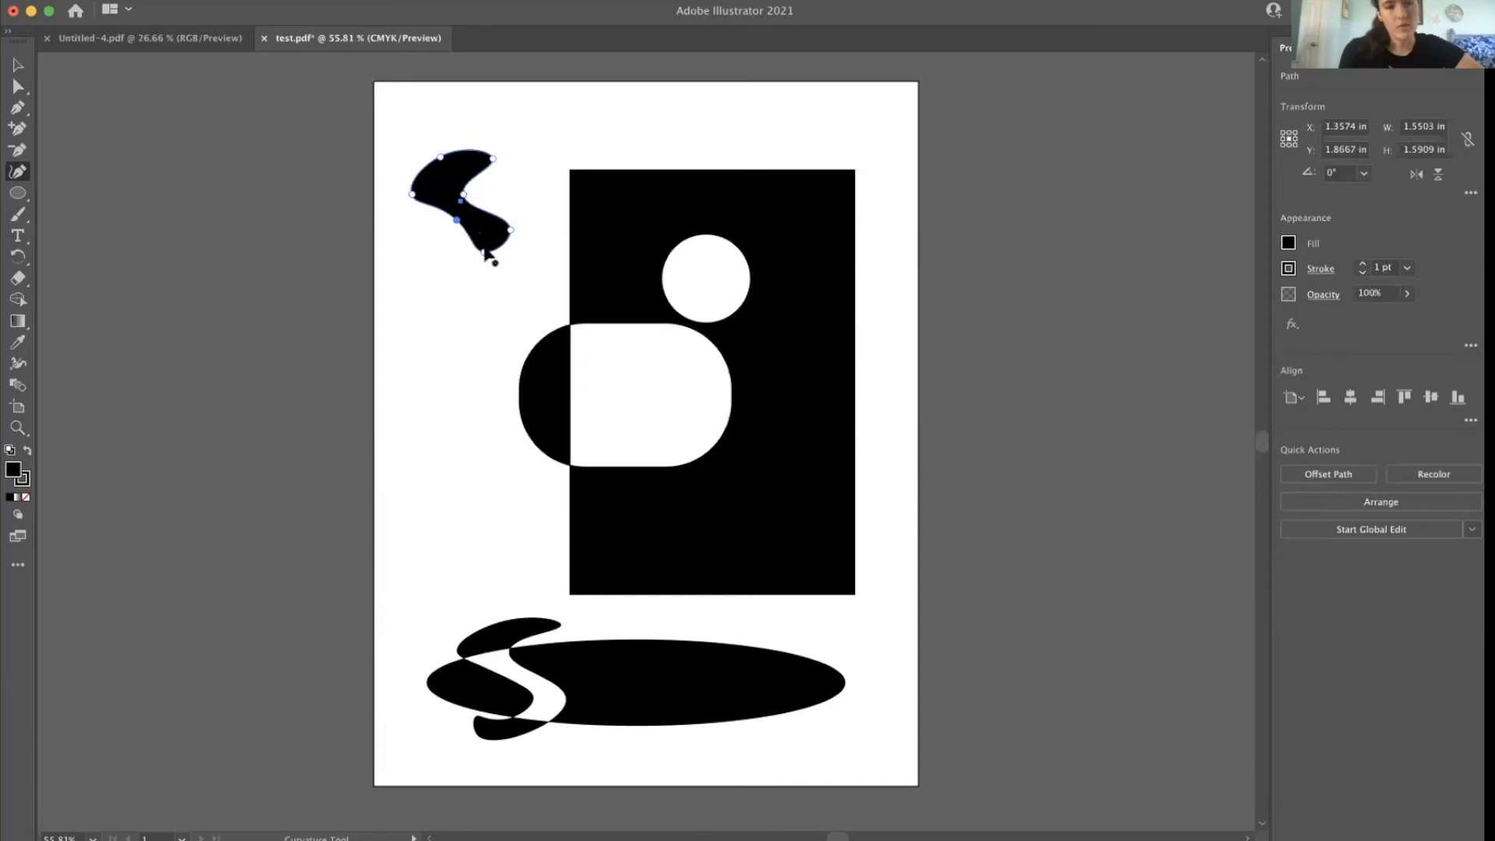
{"action": "left_click_drag", "start_coordinate": [484, 252], "coordinate": [421, 258]}
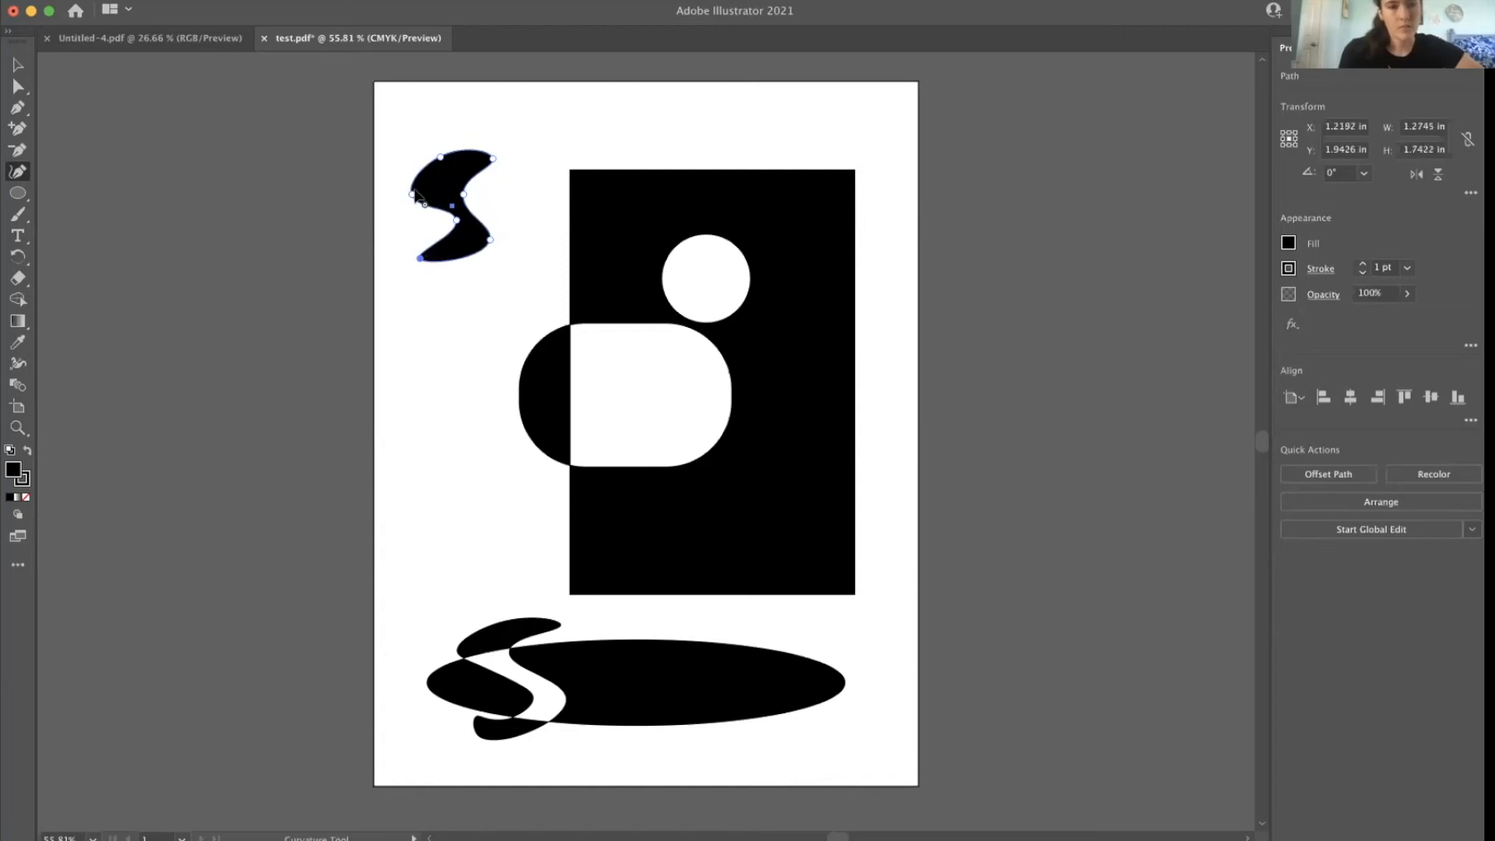
{"action": "left_click_drag", "start_coordinate": [409, 195], "coordinate": [475, 179]}
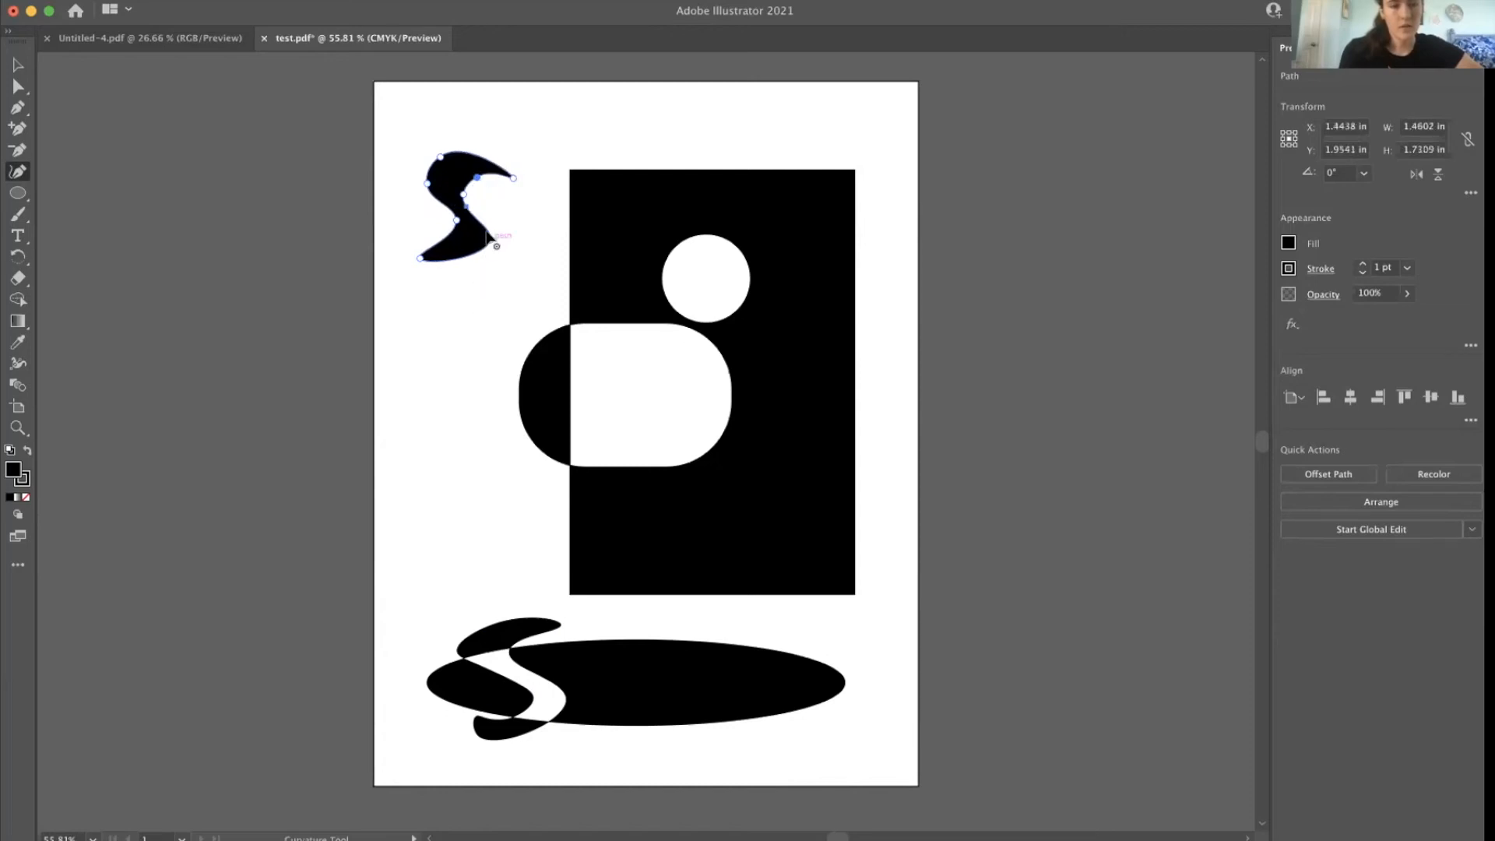
{"action": "left_click_drag", "start_coordinate": [497, 247], "coordinate": [491, 239]}
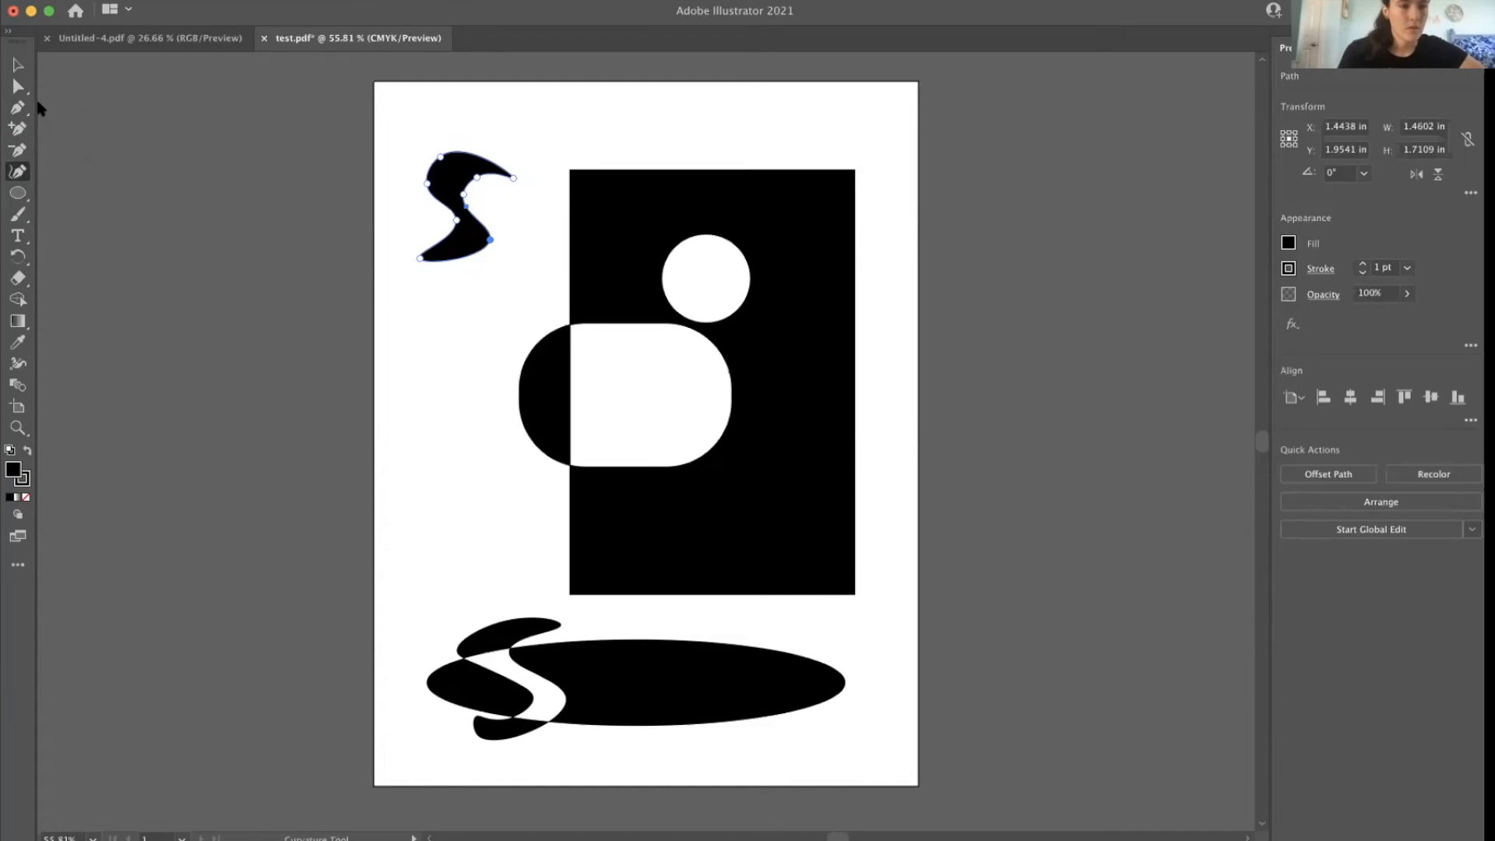
- Move the S shape over the black rectangle's upper edge, to about X 4.0 in, Y 1.61 in
{"action": "left_click", "coordinate": [18, 64]}
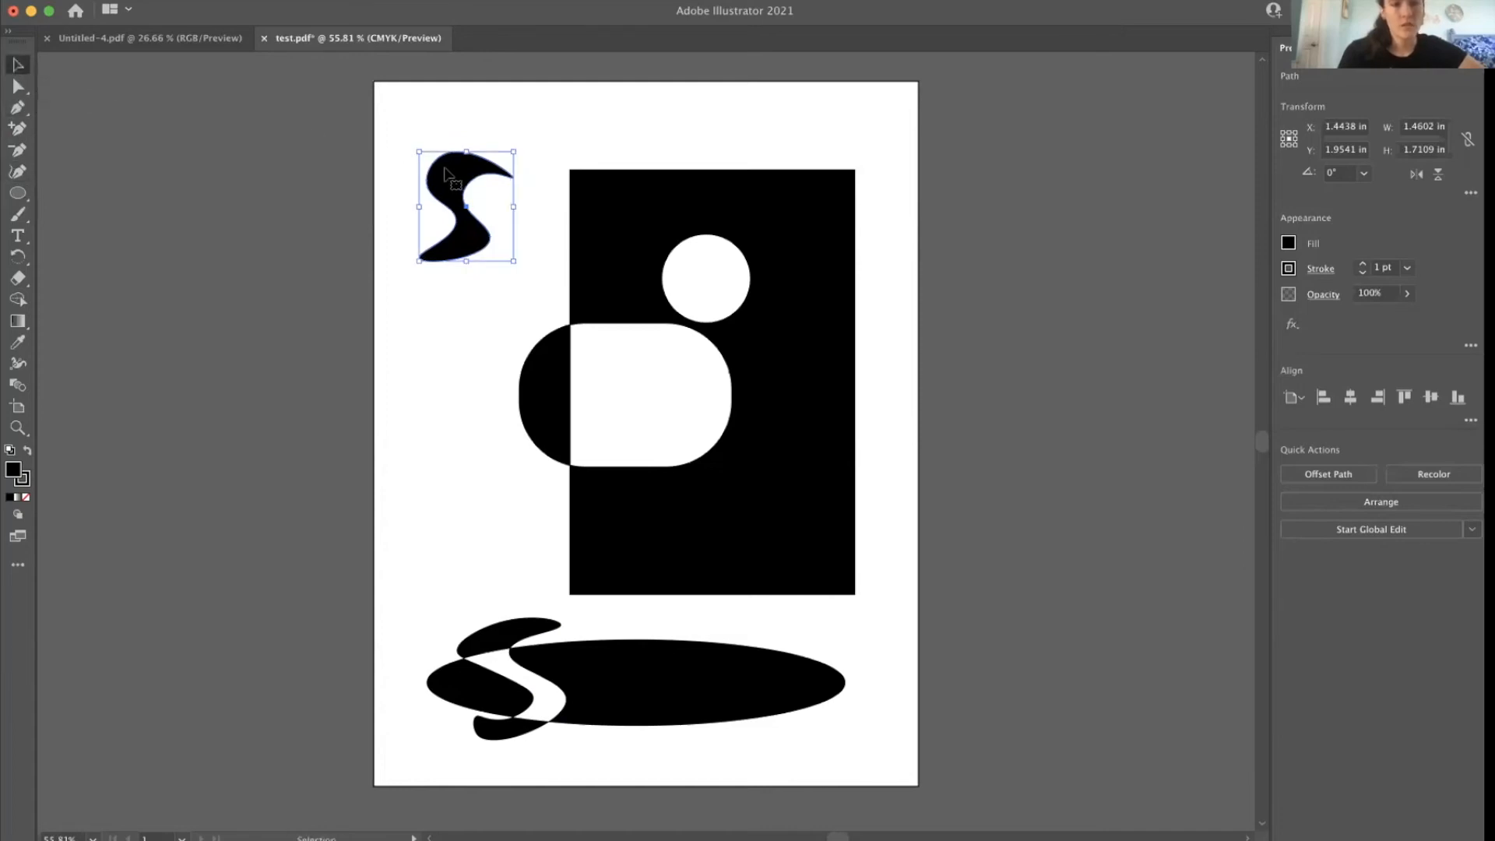
{"action": "left_click_drag", "start_coordinate": [448, 173], "coordinate": [634, 218]}
{"action": "left_click", "coordinate": [797, 207]}
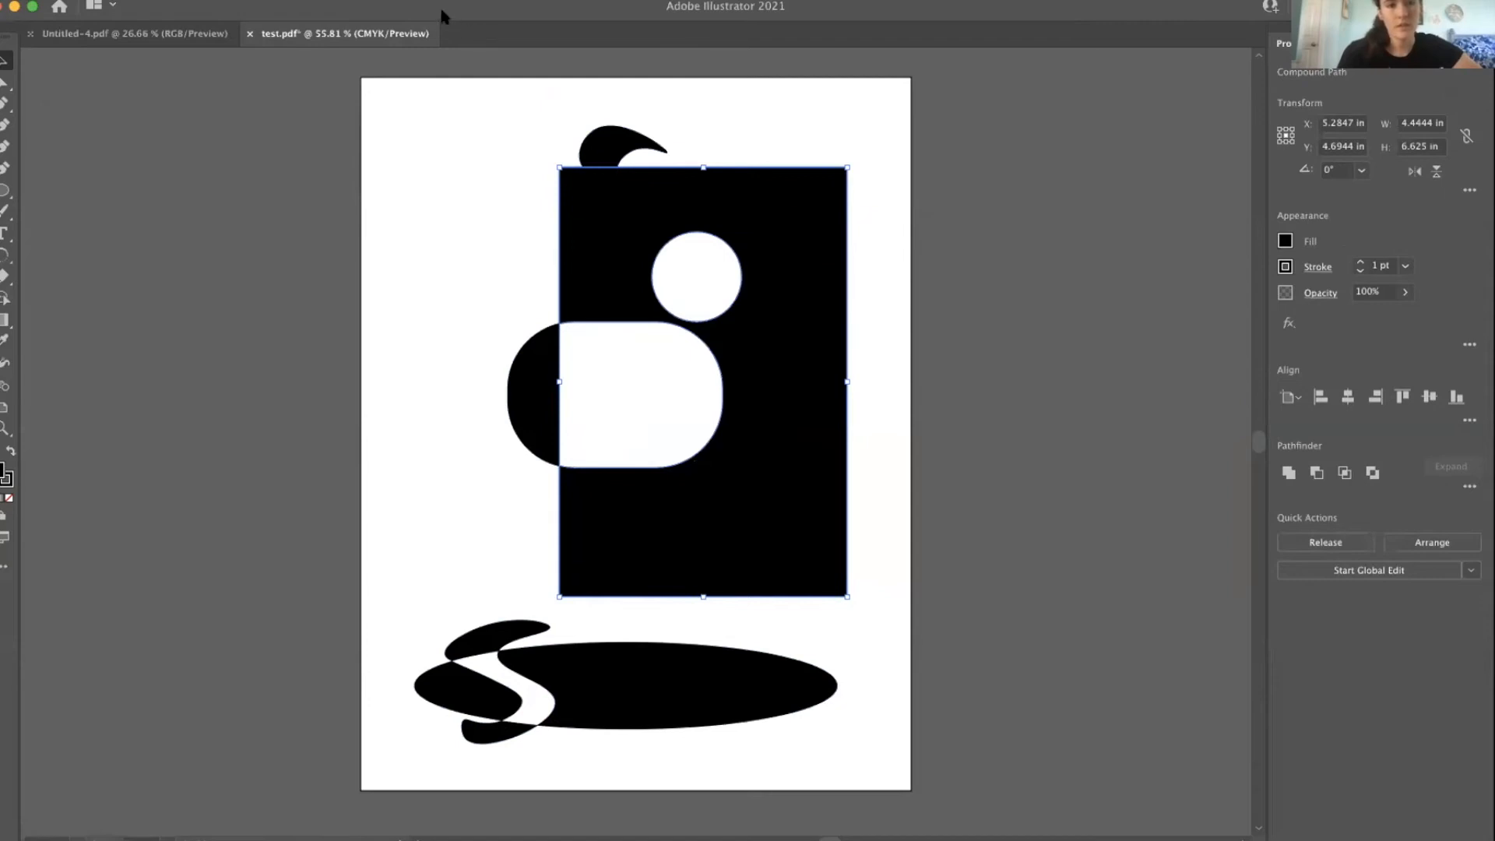
{"action": "left_click", "coordinate": [590, 147]}
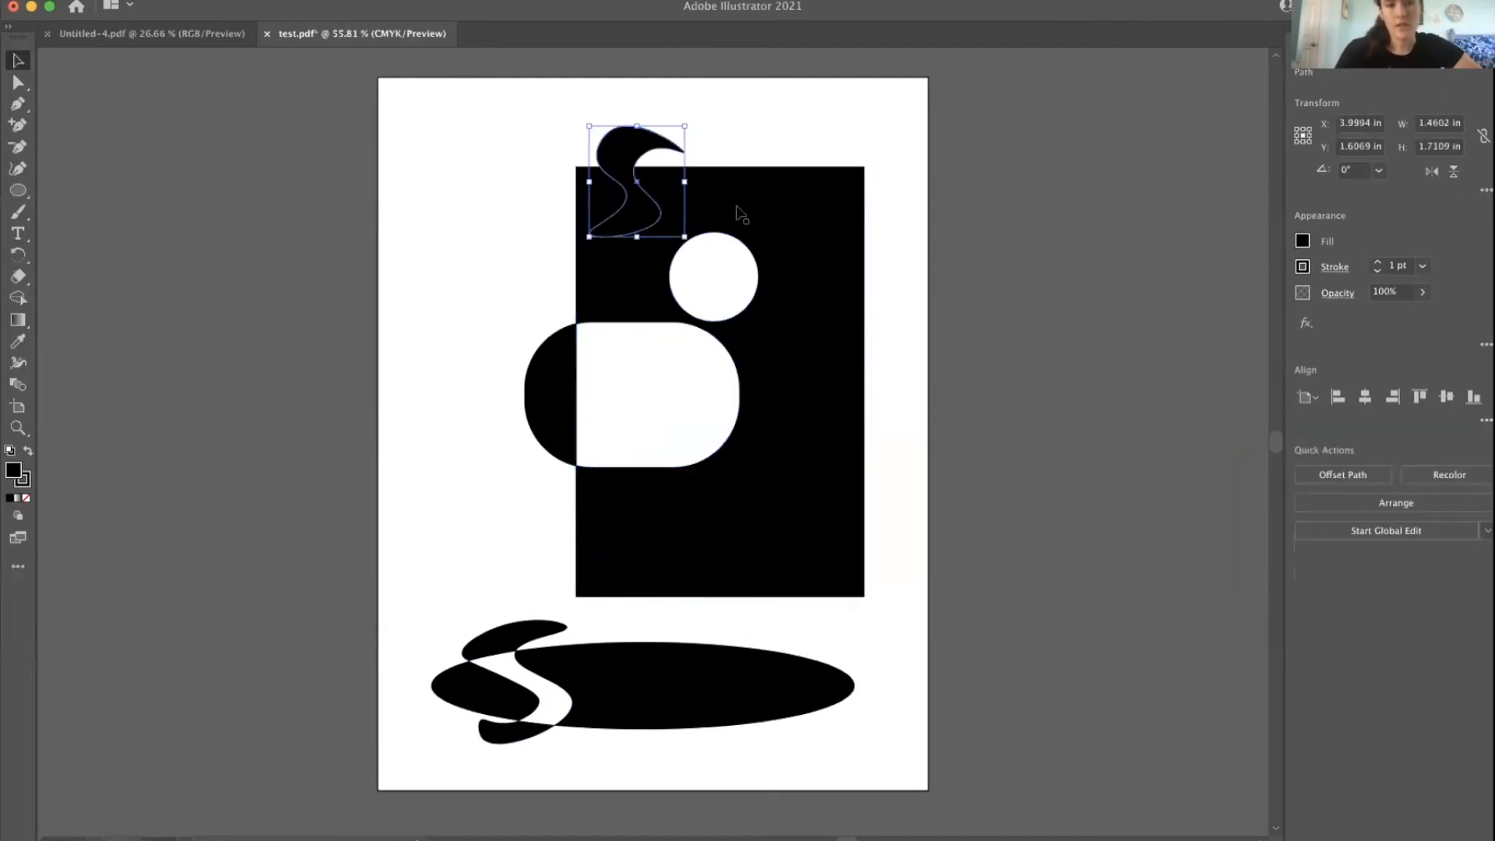
- Cut the S shape's overlap out of the black rectangle using the Shape Builder tool with the fill set to none
{"action": "left_click", "coordinate": [785, 208]}
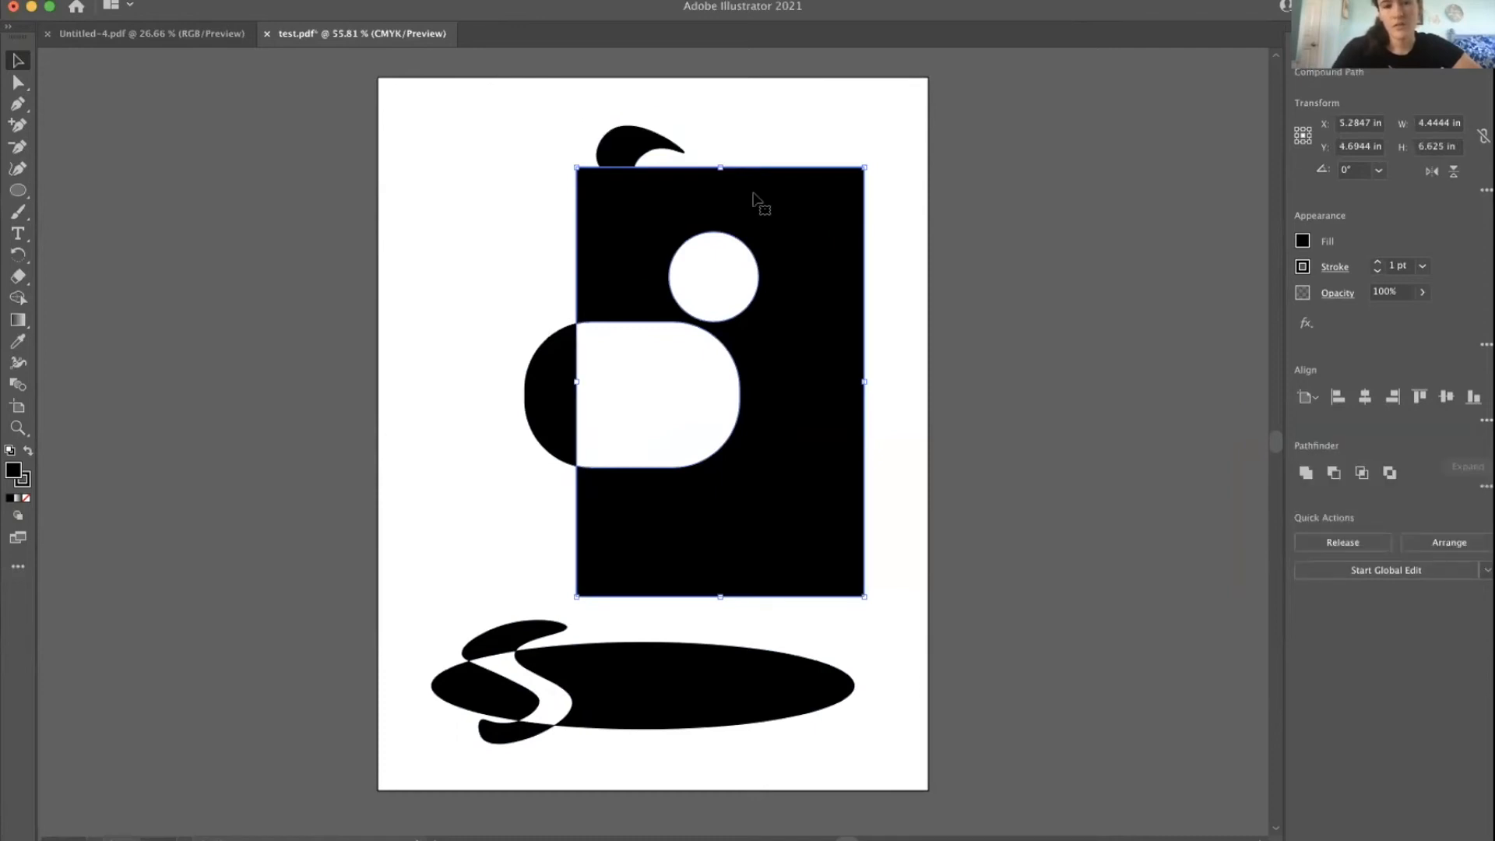
{"action": "left_click", "coordinate": [625, 148], "text": "shift"}
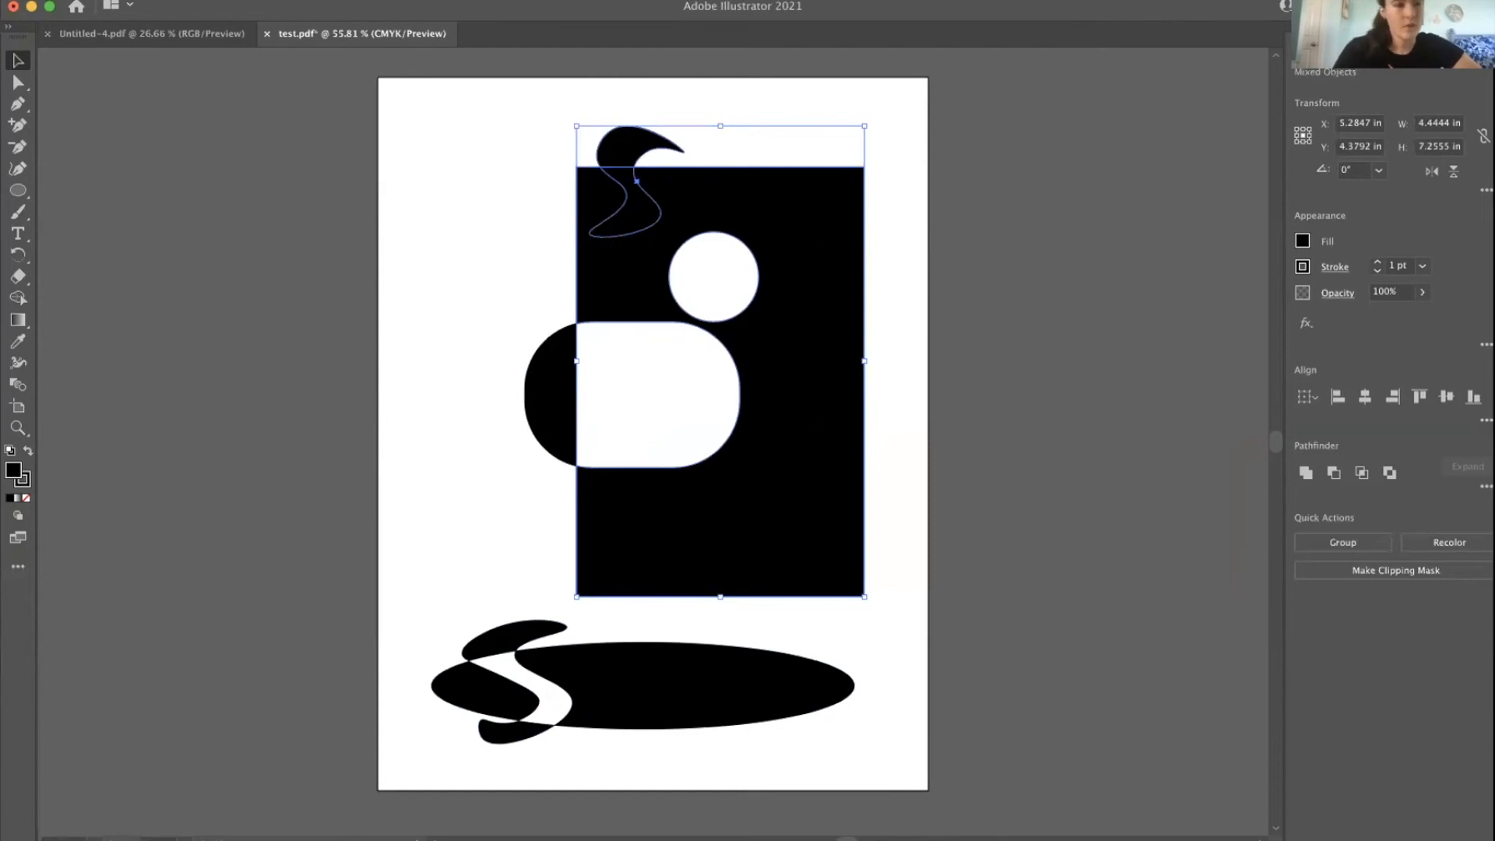
{"action": "left_click", "coordinate": [17, 299]}
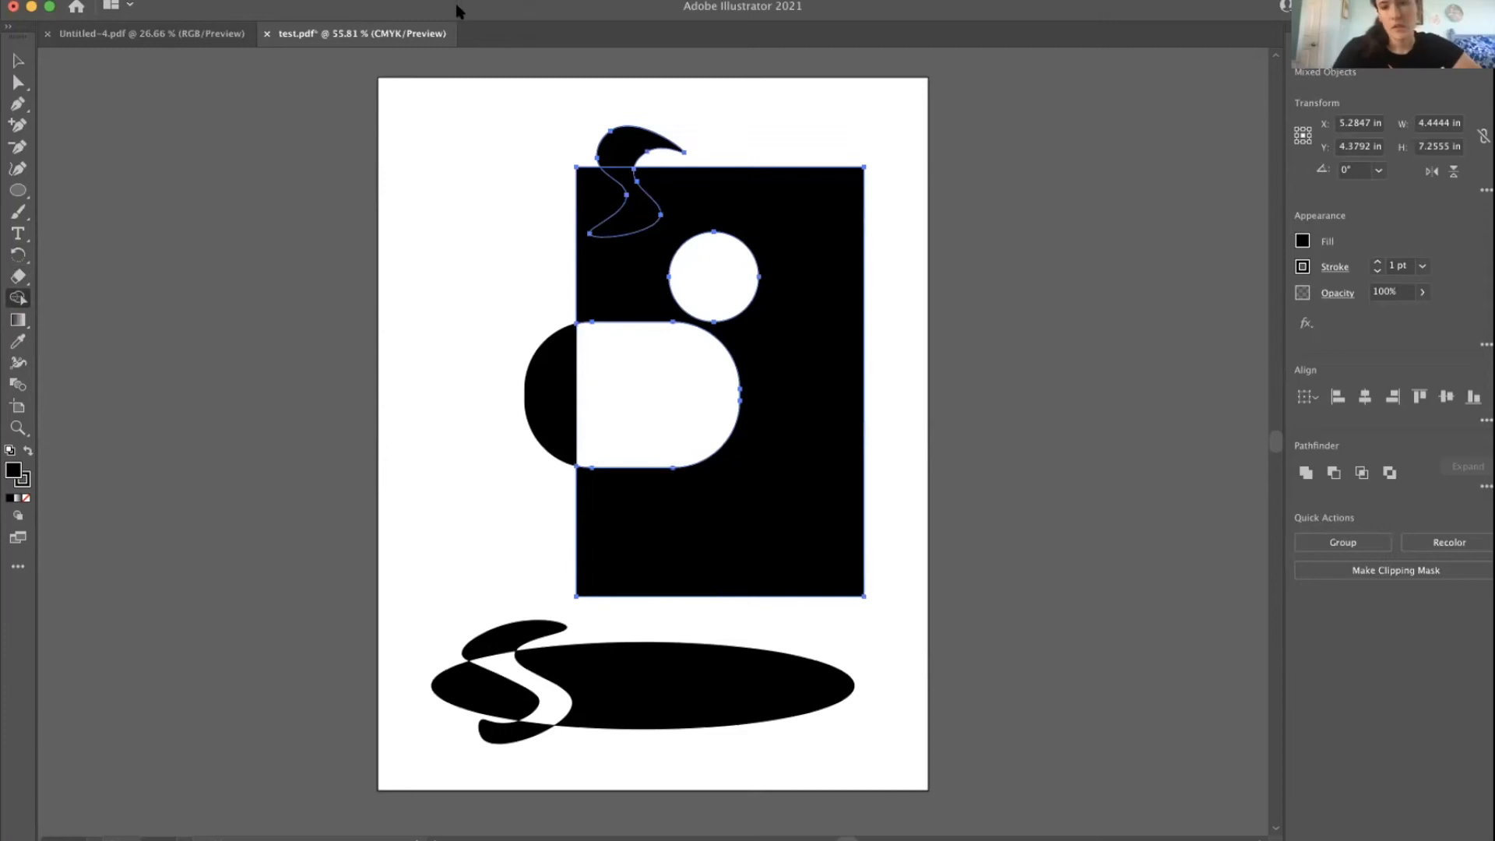
{"action": "left_click", "coordinate": [1278, 233]}
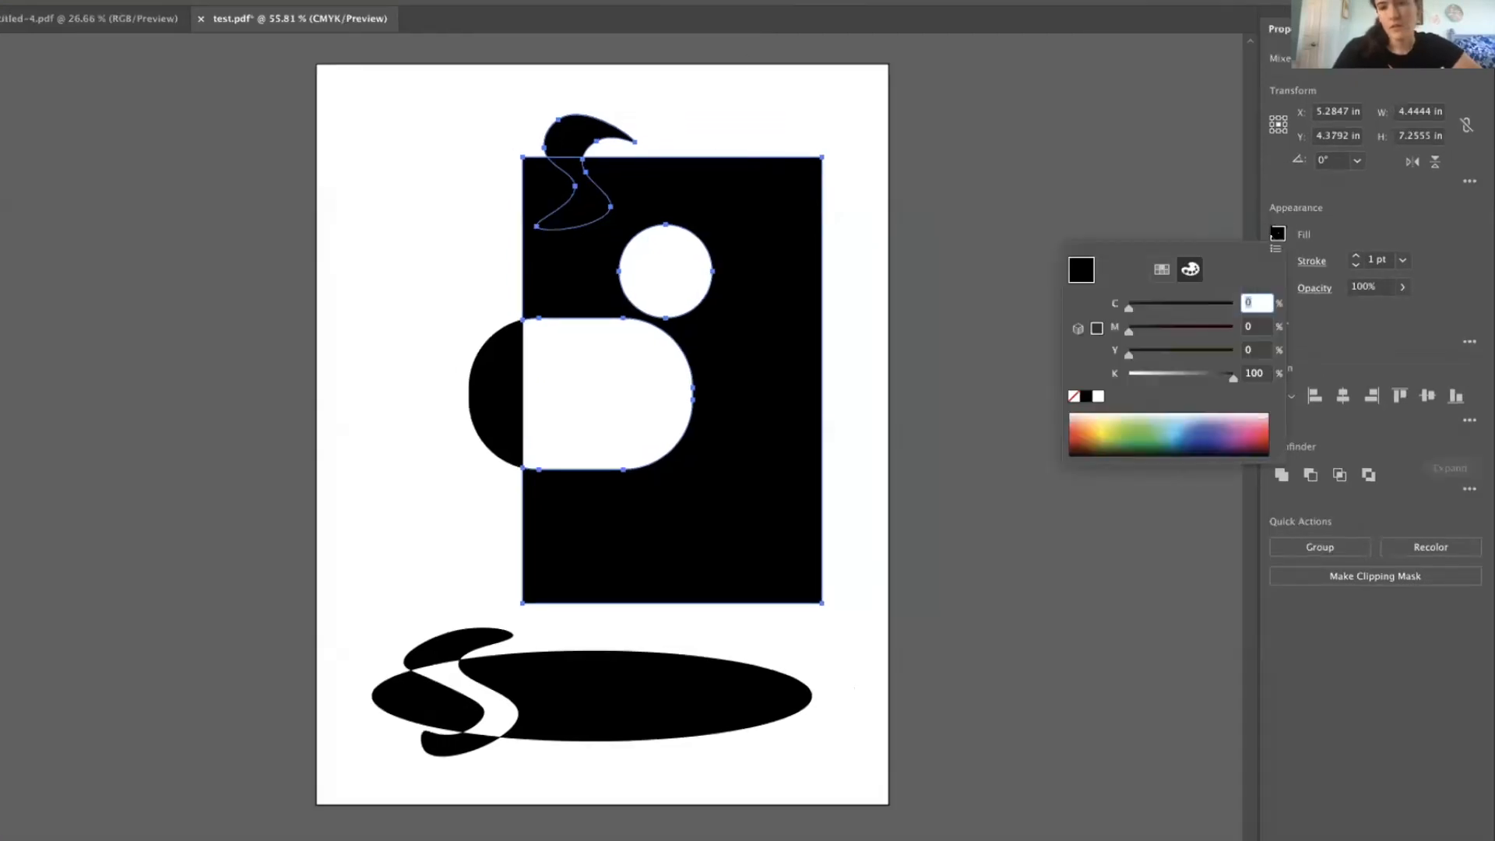
{"action": "left_click", "coordinate": [1072, 396]}
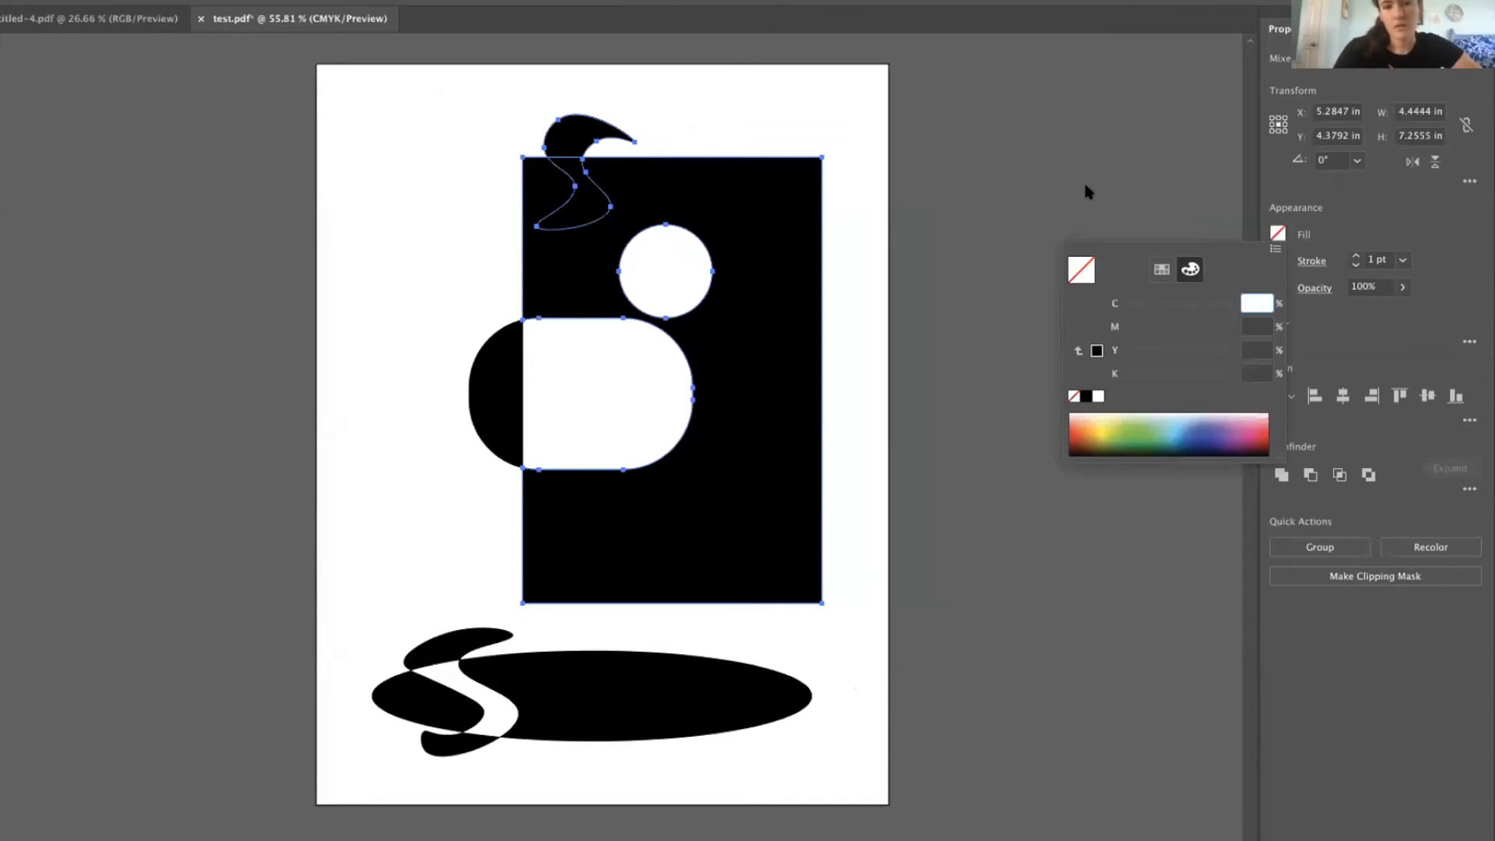
{"action": "left_click", "coordinate": [1181, 206]}
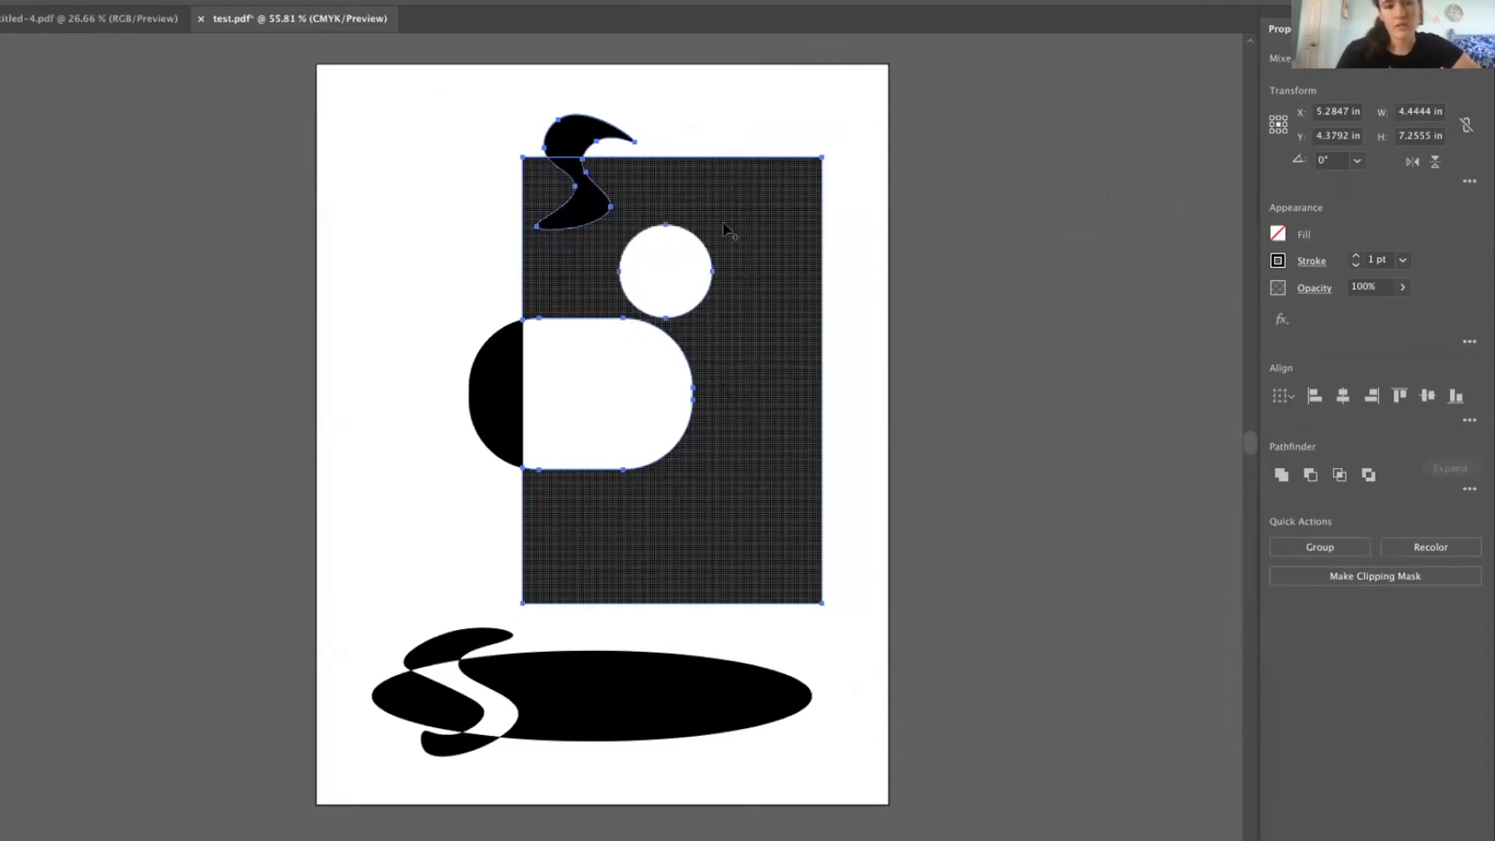
{"action": "left_click", "coordinate": [573, 207]}
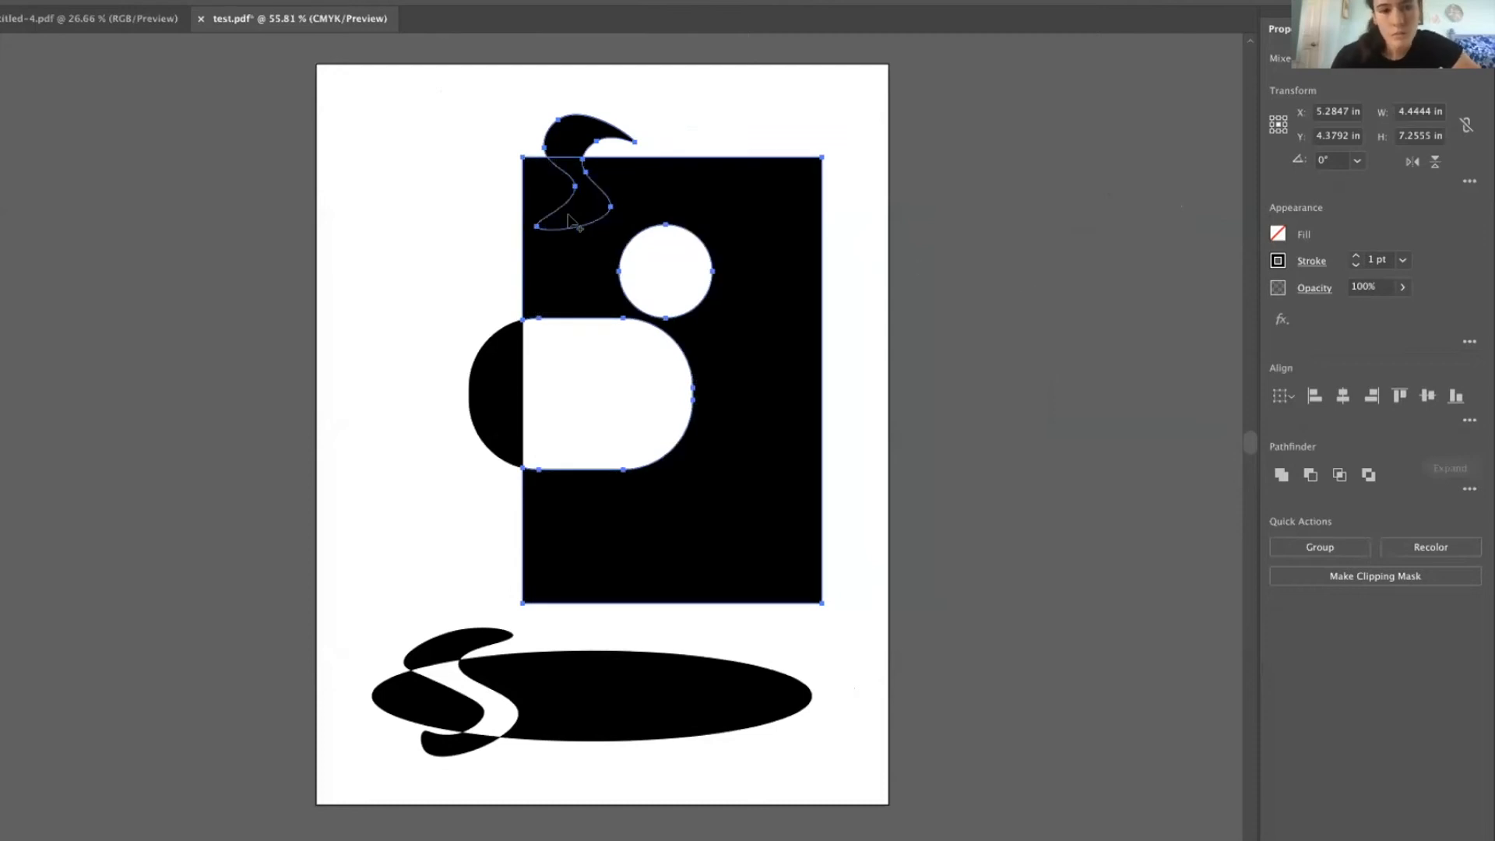
{"action": "left_click", "coordinate": [574, 224]}
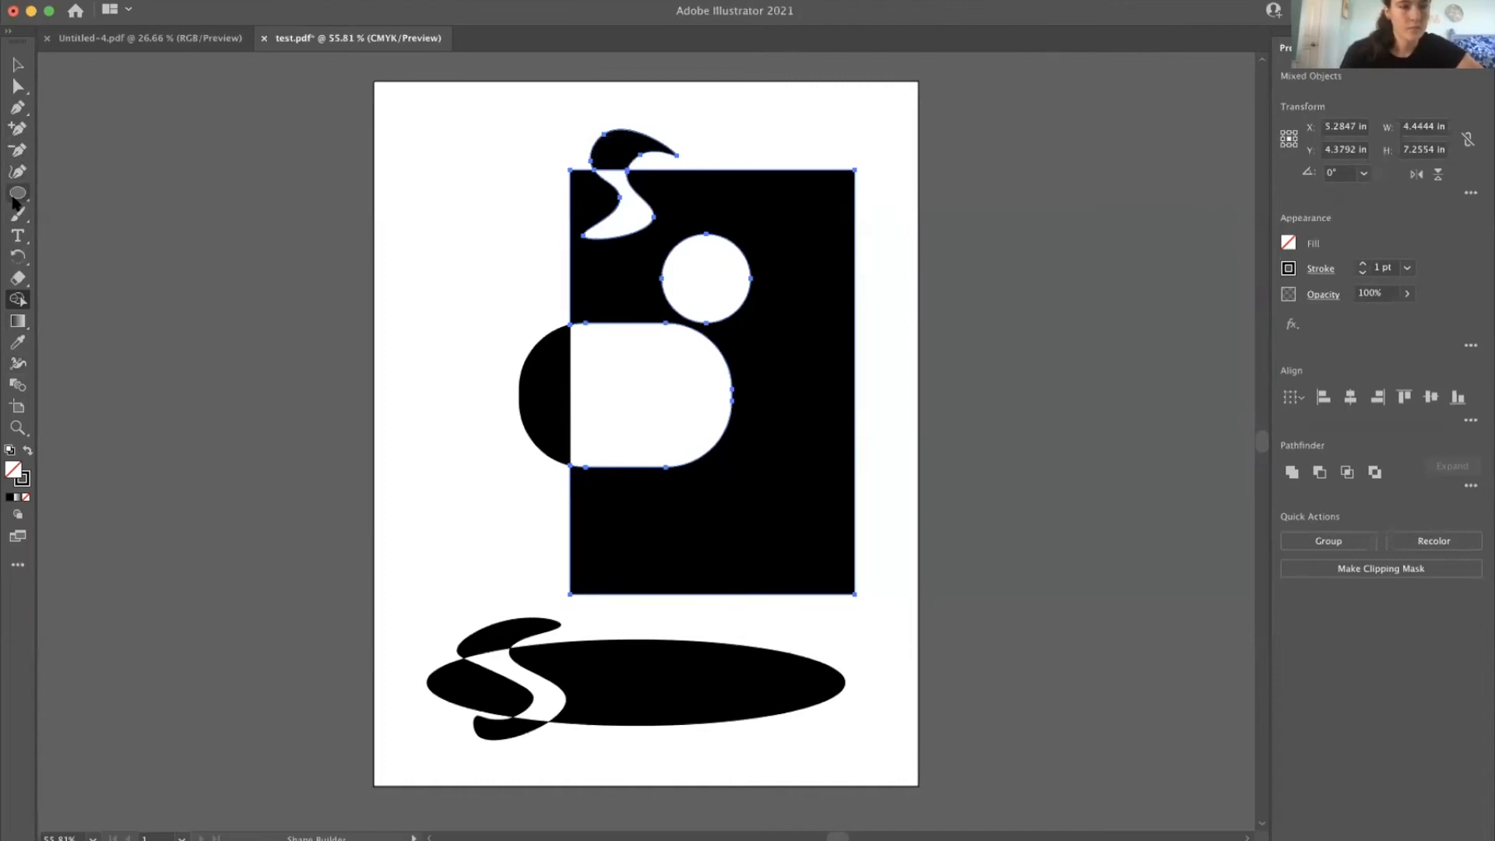
{"action": "left_click", "coordinate": [16, 196]}
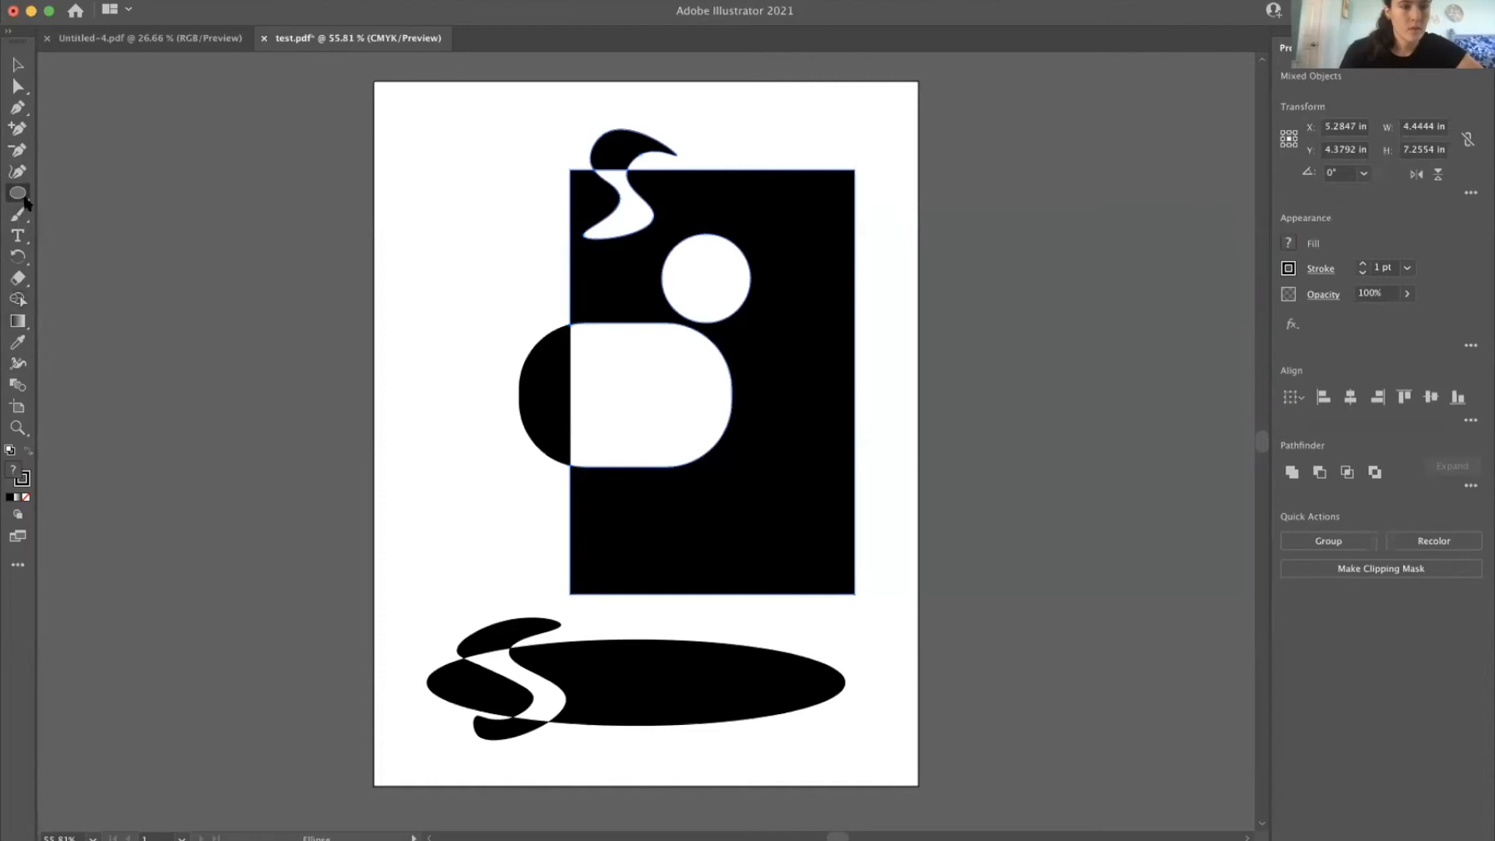
{"action": "left_click", "coordinate": [20, 194]}
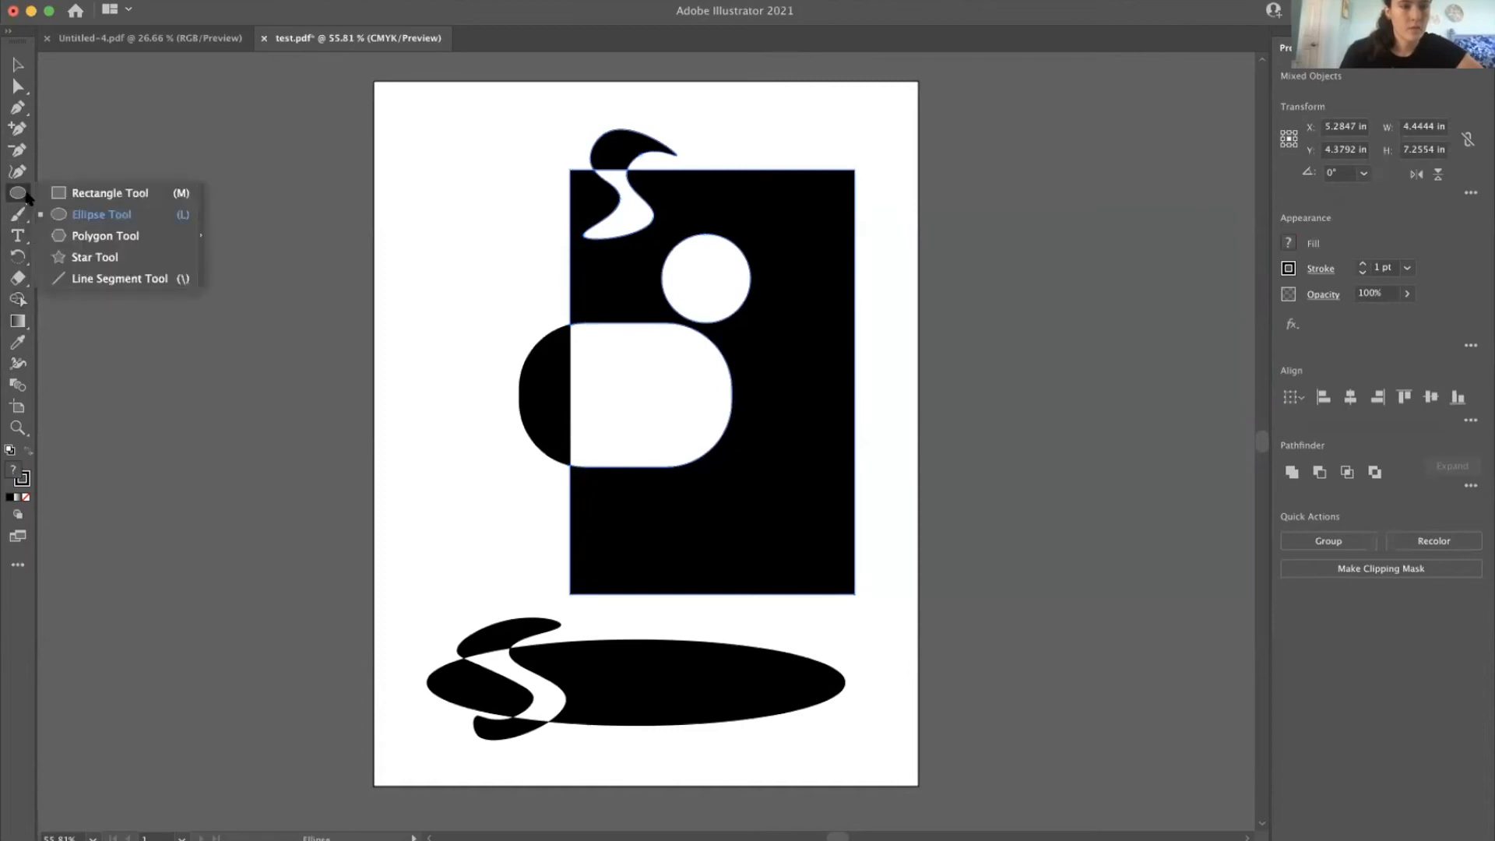
{"action": "left_click", "coordinate": [62, 235]}
{"action": "left_click", "coordinate": [60, 234]}
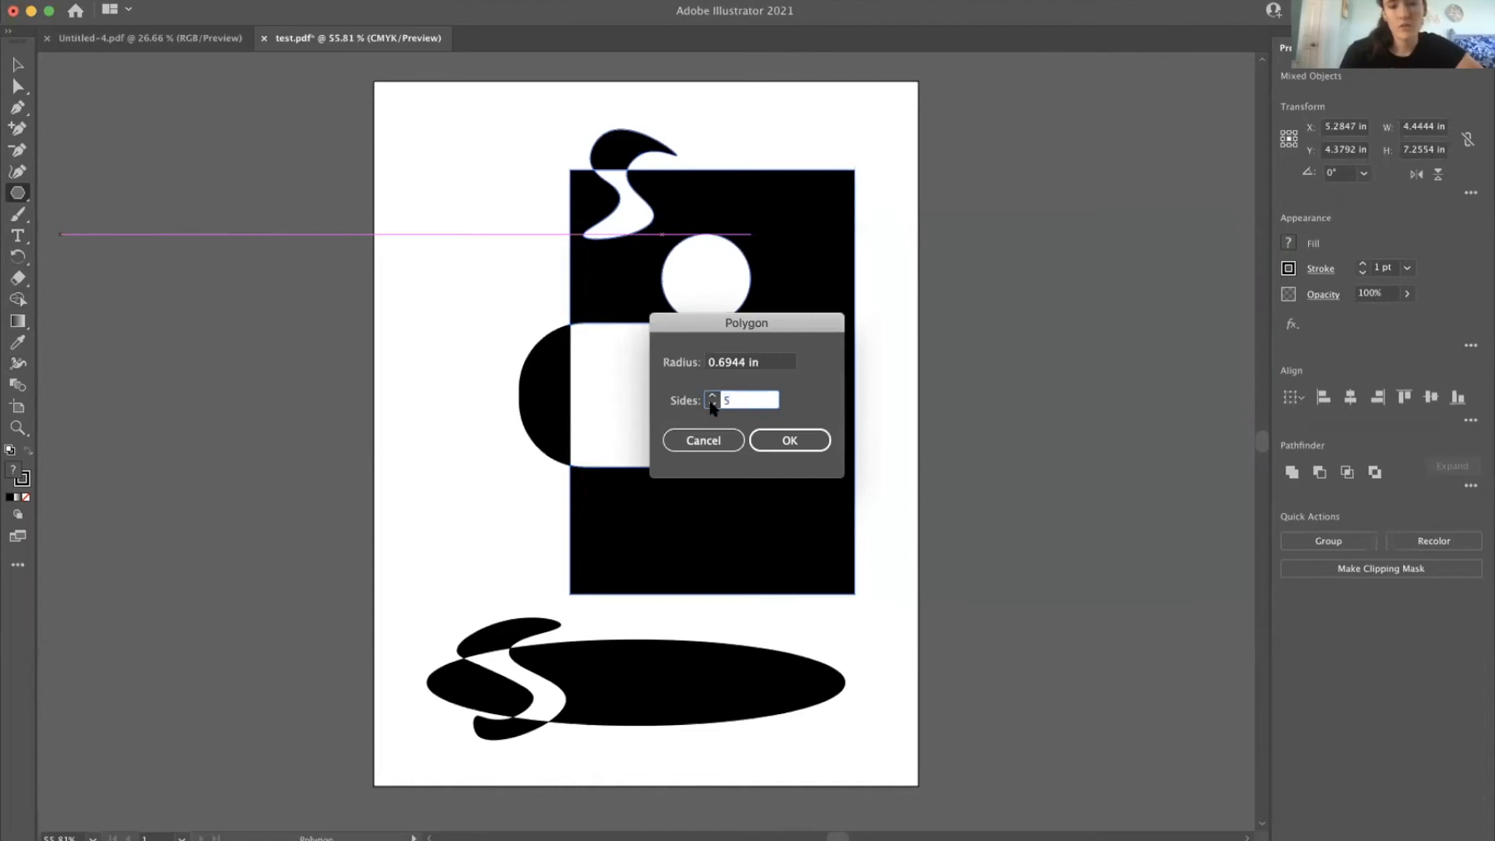
{"action": "left_click", "coordinate": [779, 441]}
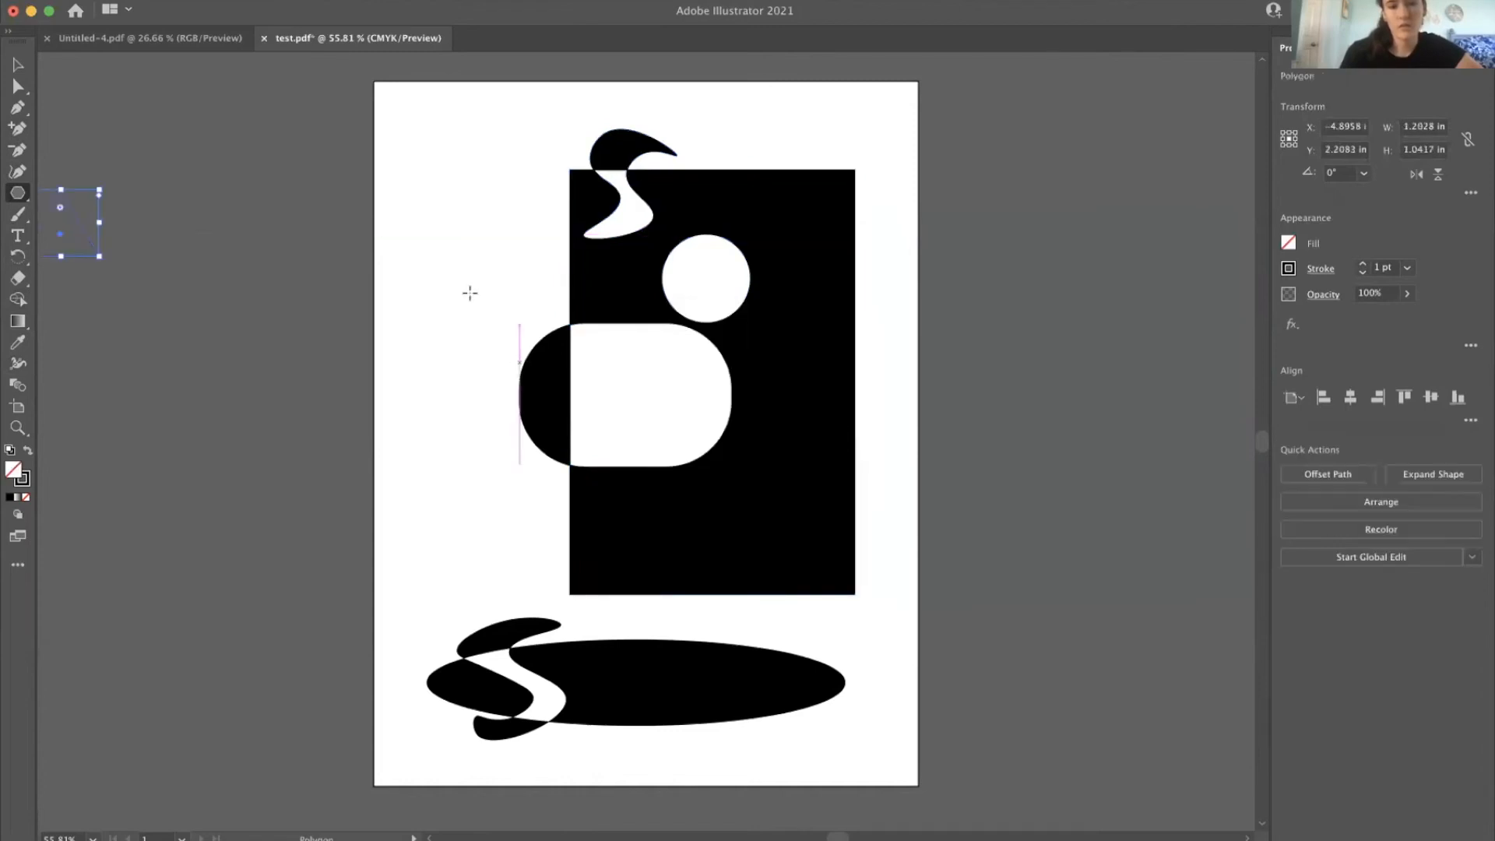
{"action": "key", "text": "v"}
{"action": "left_click_drag", "start_coordinate": [59, 208], "coordinate": [265, 214]}
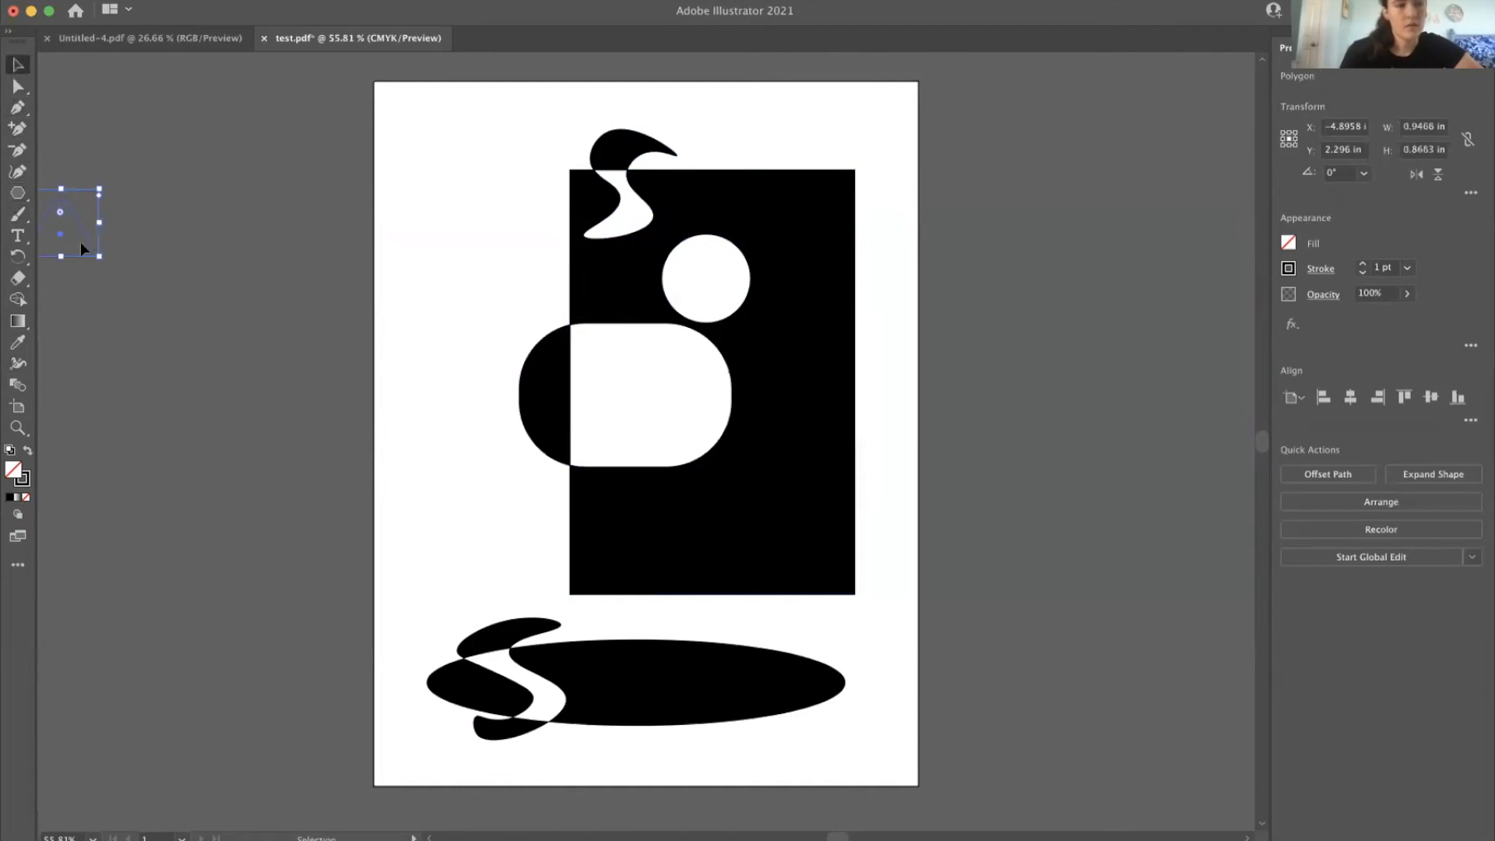
{"action": "left_click", "coordinate": [17, 87]}
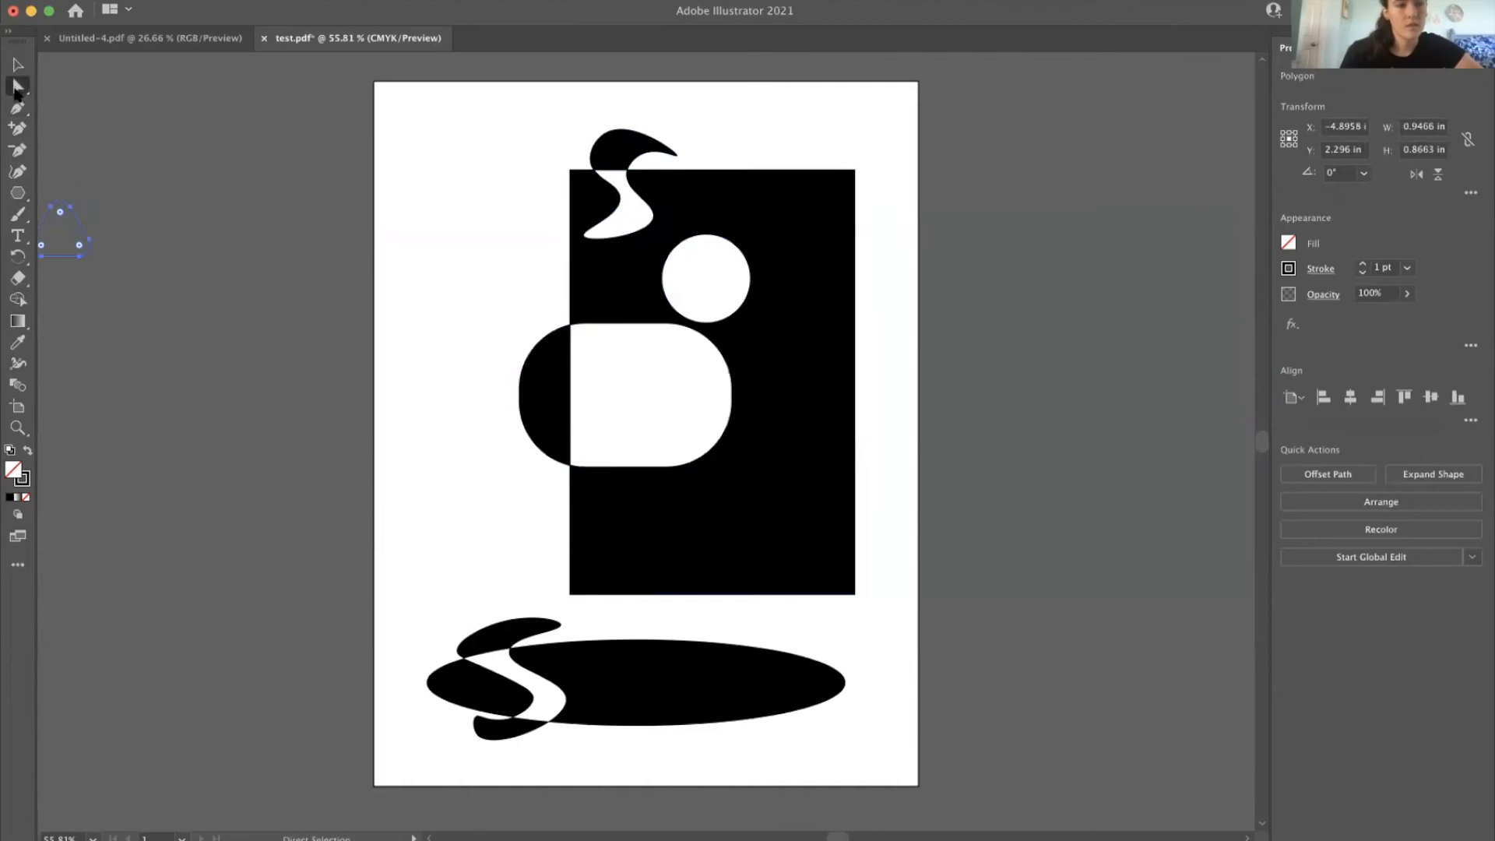
{"action": "left_click", "coordinate": [50, 208]}
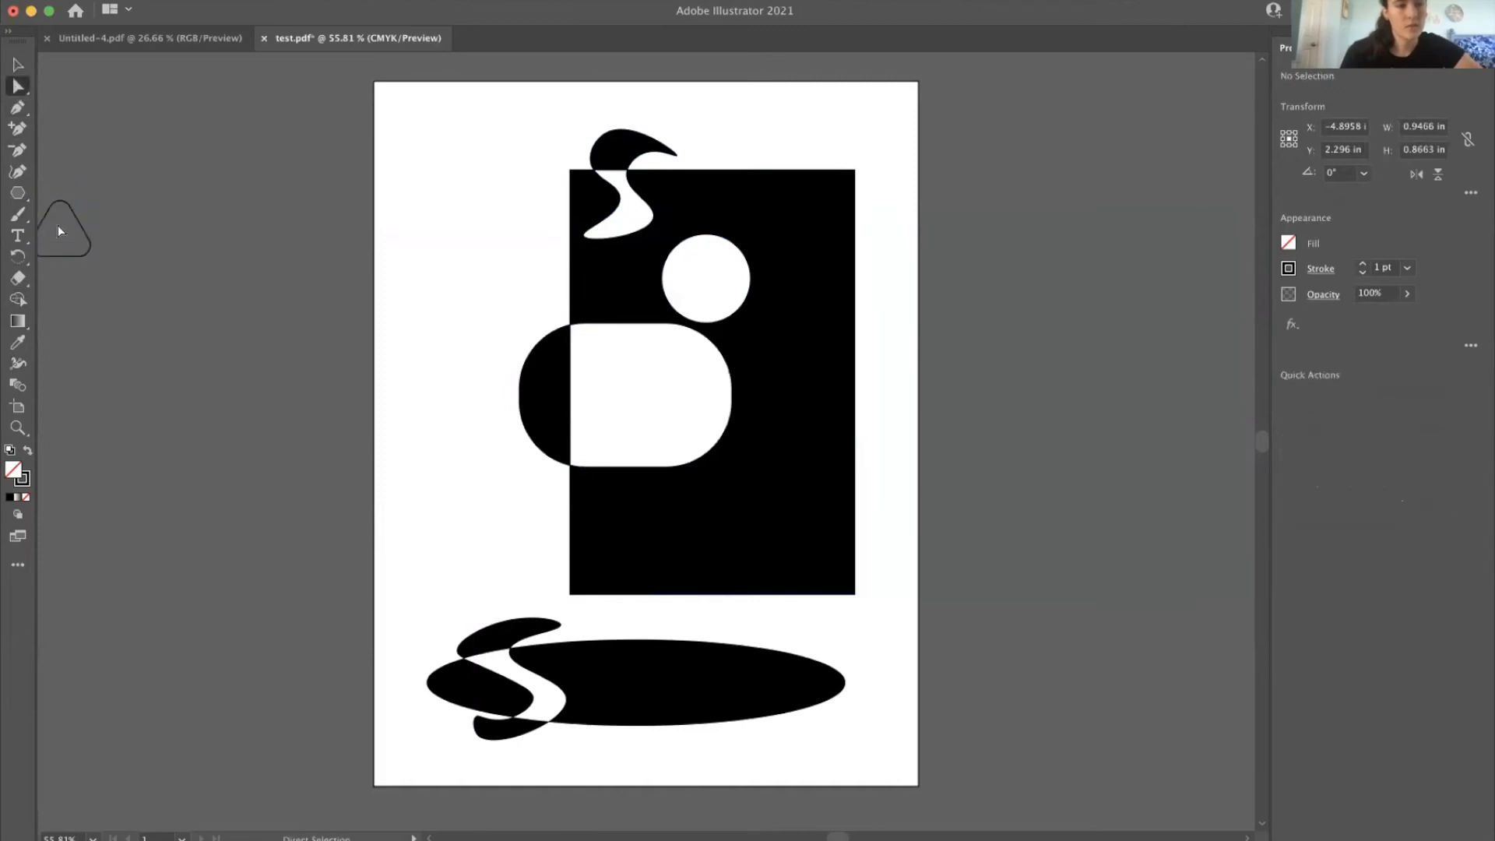
{"action": "key", "text": "v"}
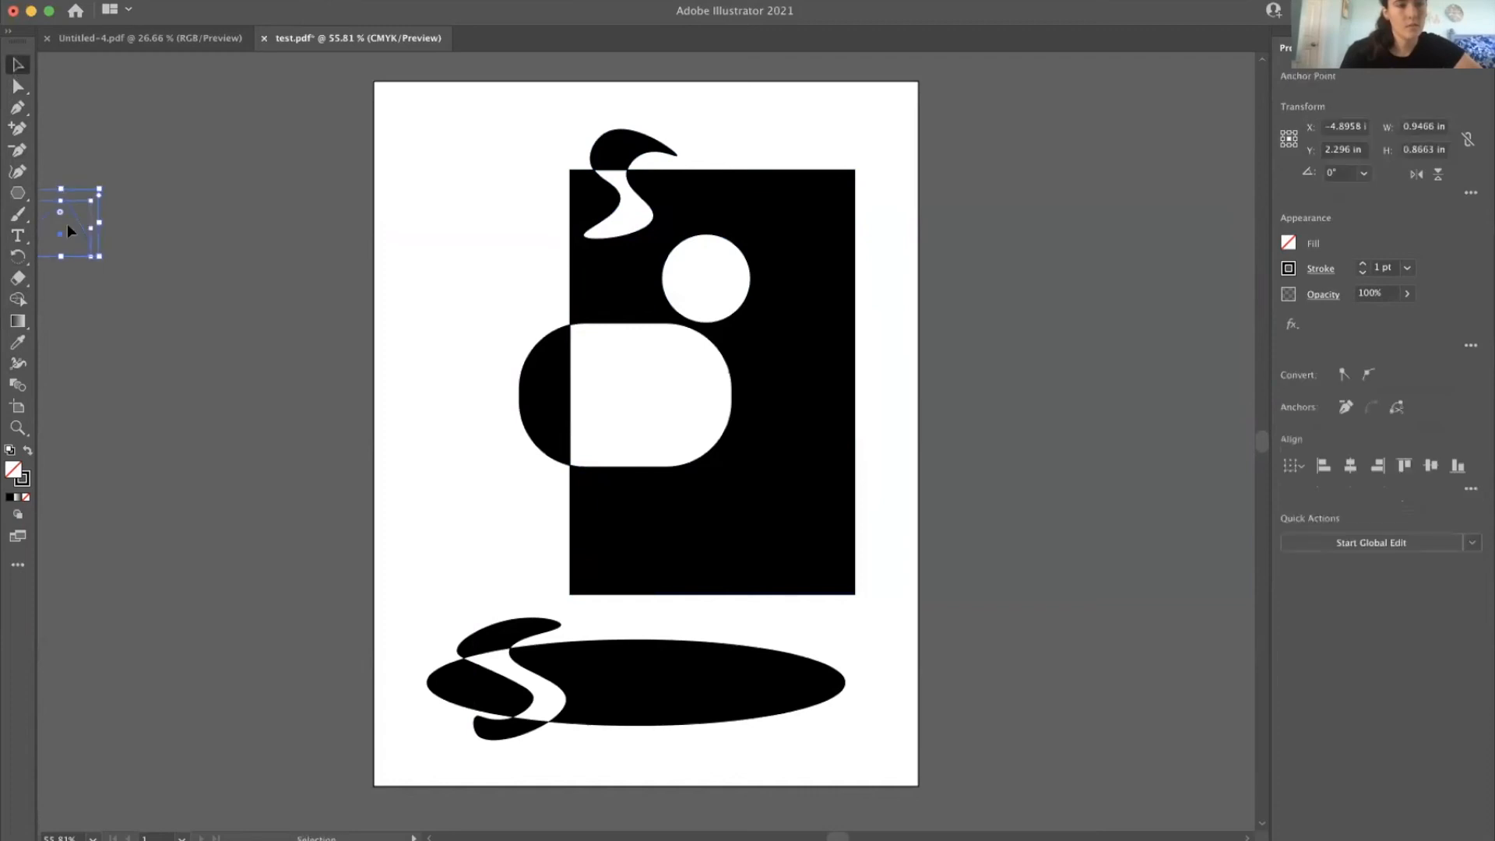
{"action": "left_click", "coordinate": [70, 226]}
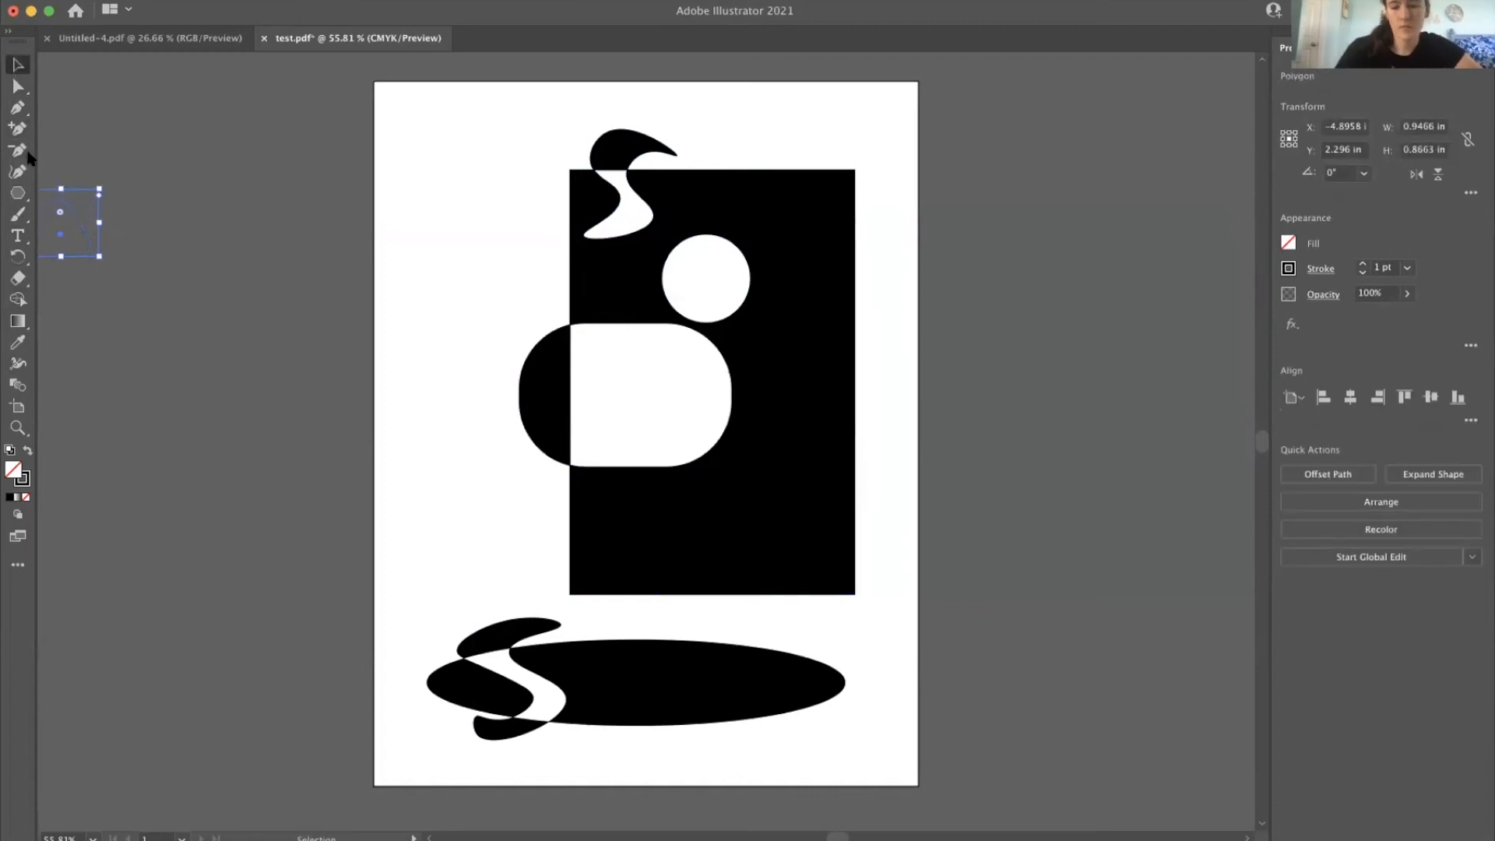
{"action": "key", "text": "Delete"}
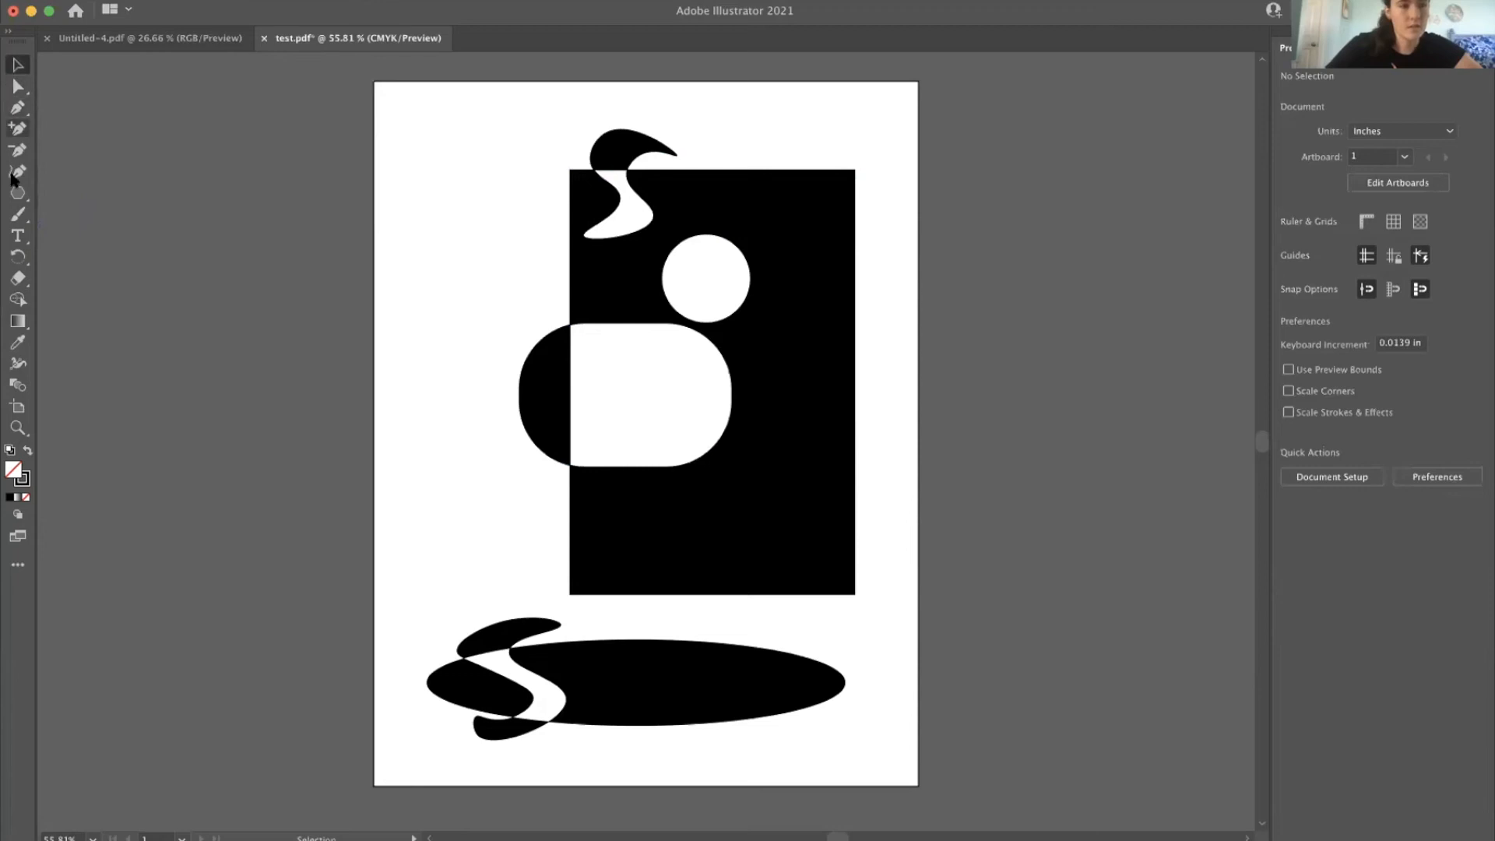
- Create a three-sided polygon with a 0.6944 in radius in the page's empty upper-left area and fill it black
{"action": "left_click", "coordinate": [20, 196]}
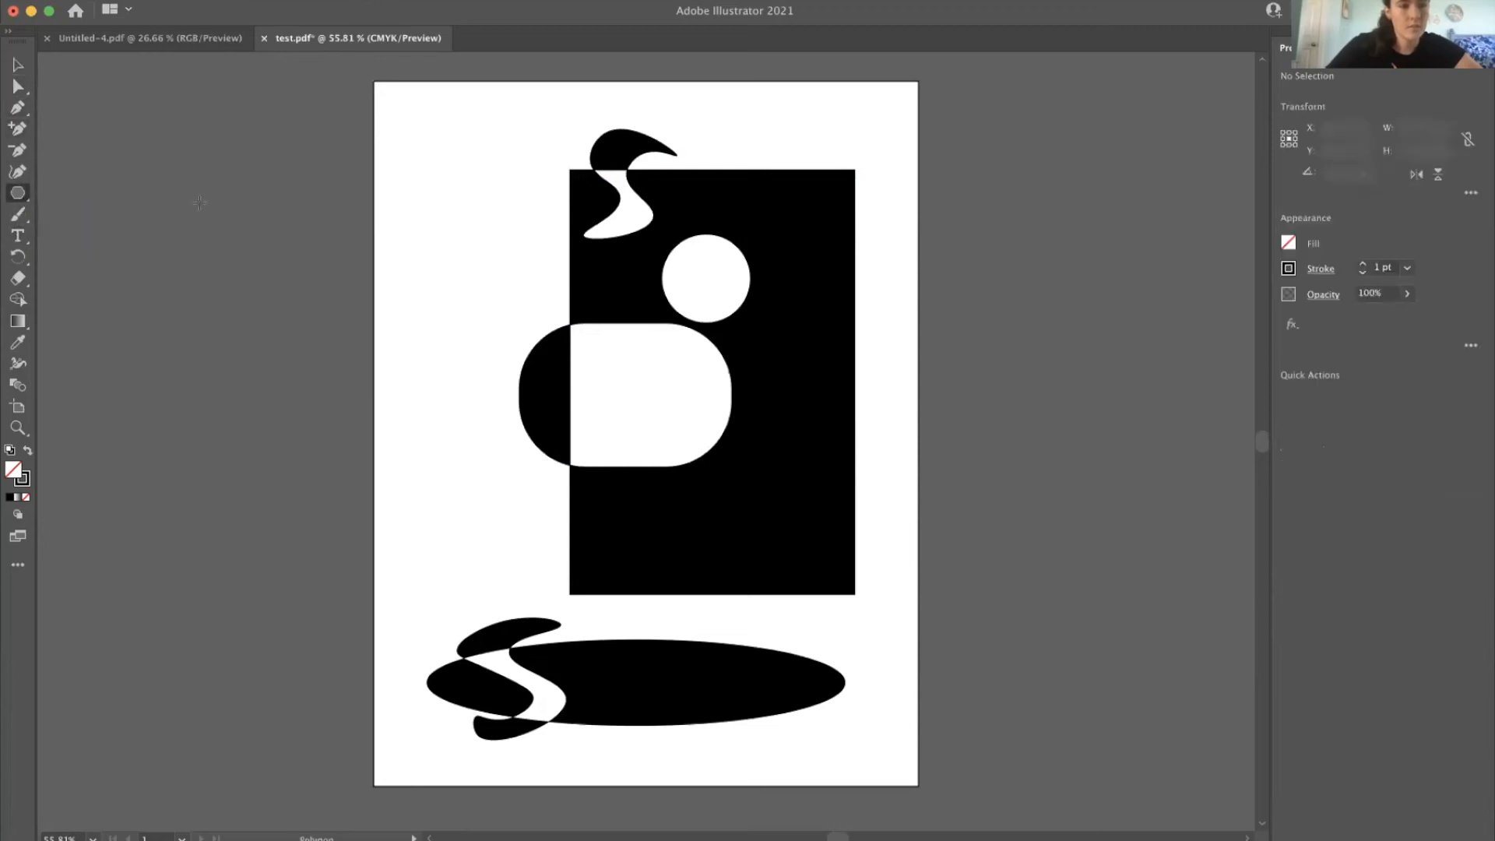
{"action": "left_click", "coordinate": [468, 180]}
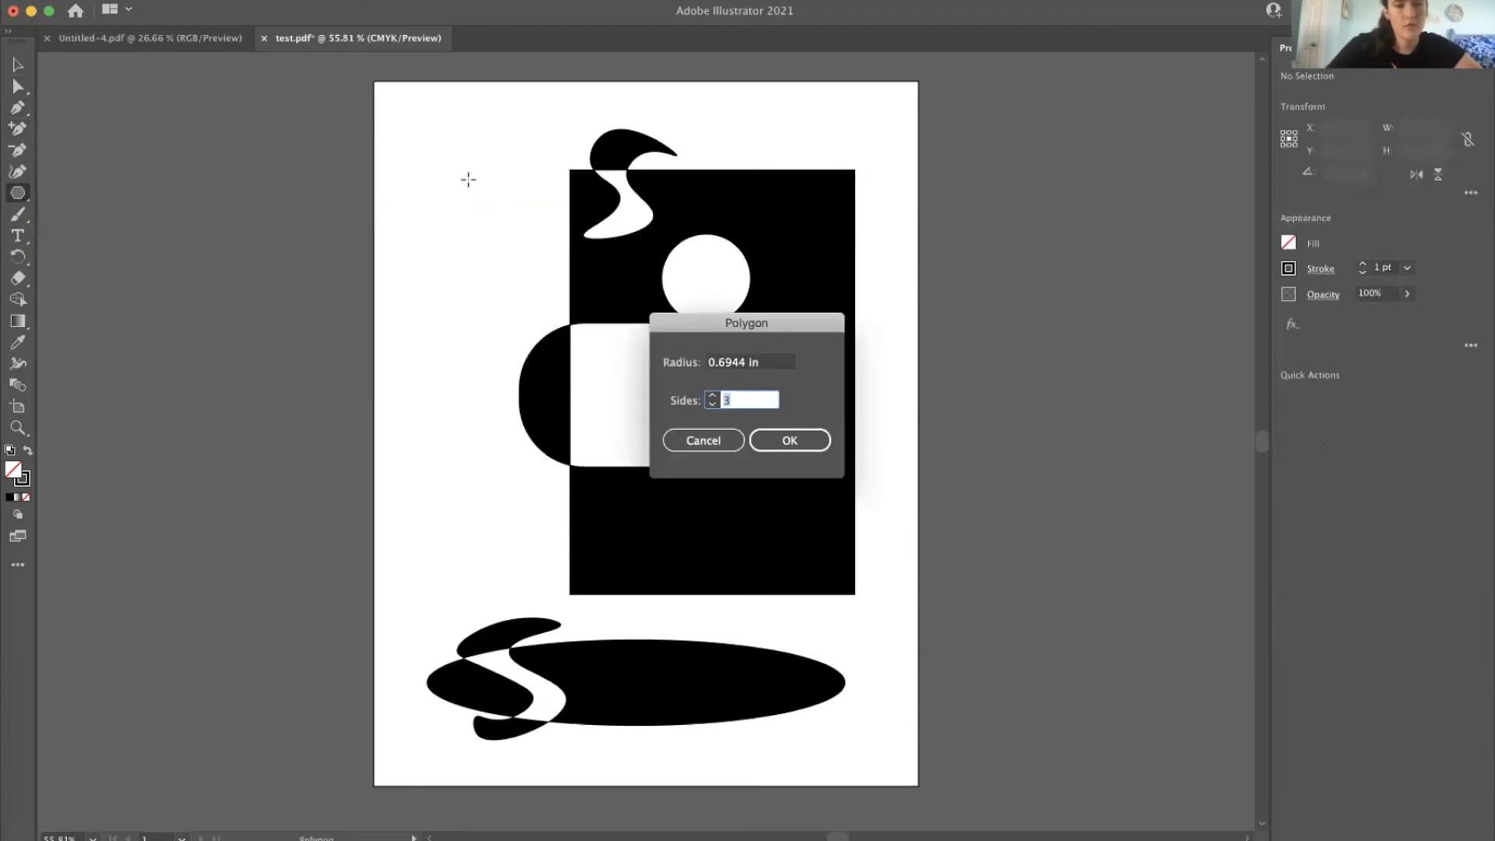
{"action": "left_click", "coordinate": [777, 439]}
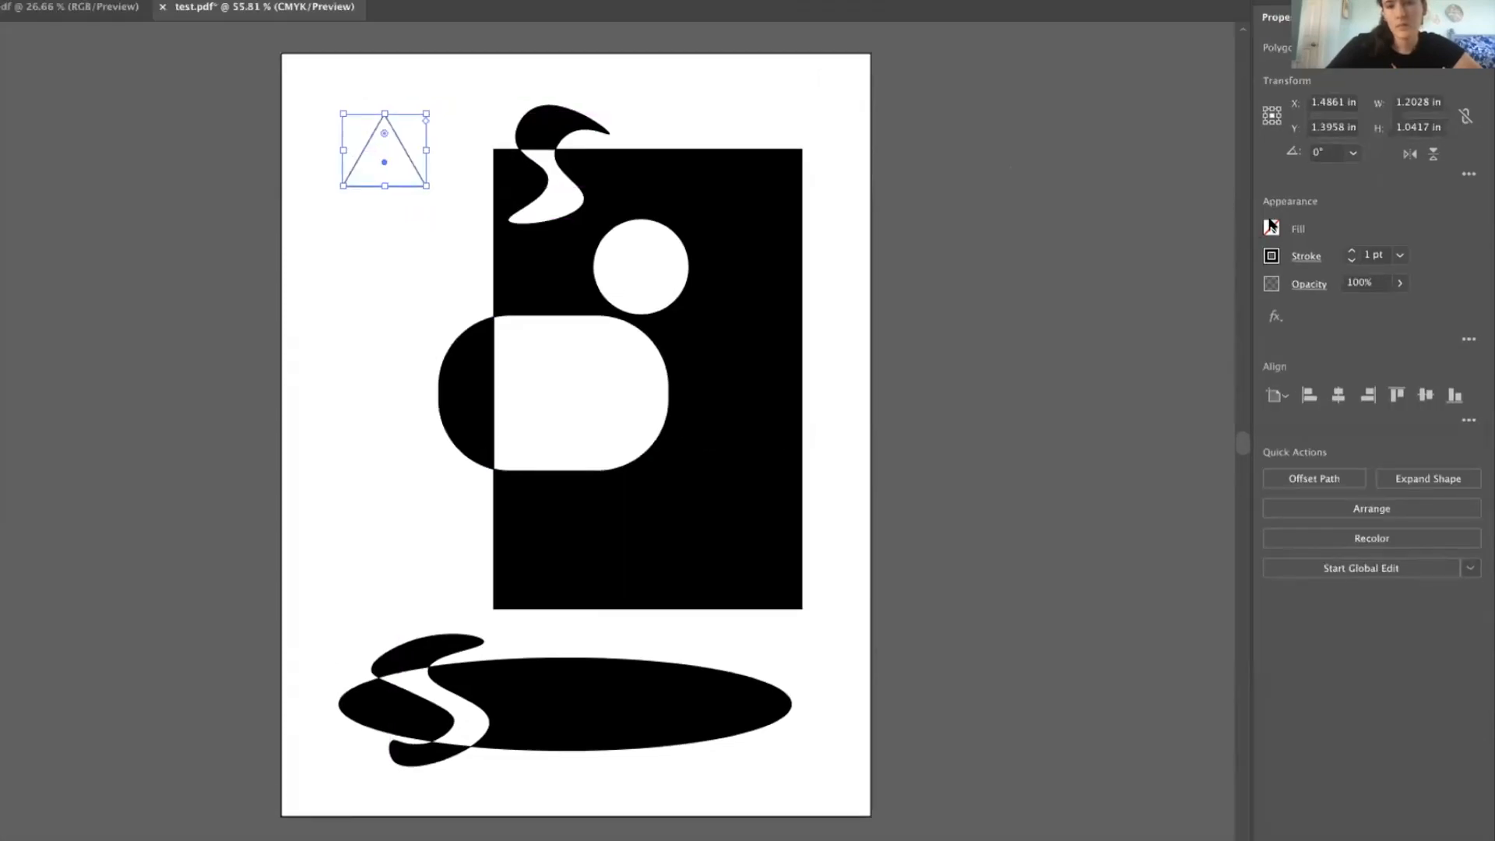
{"action": "left_click", "coordinate": [1271, 226]}
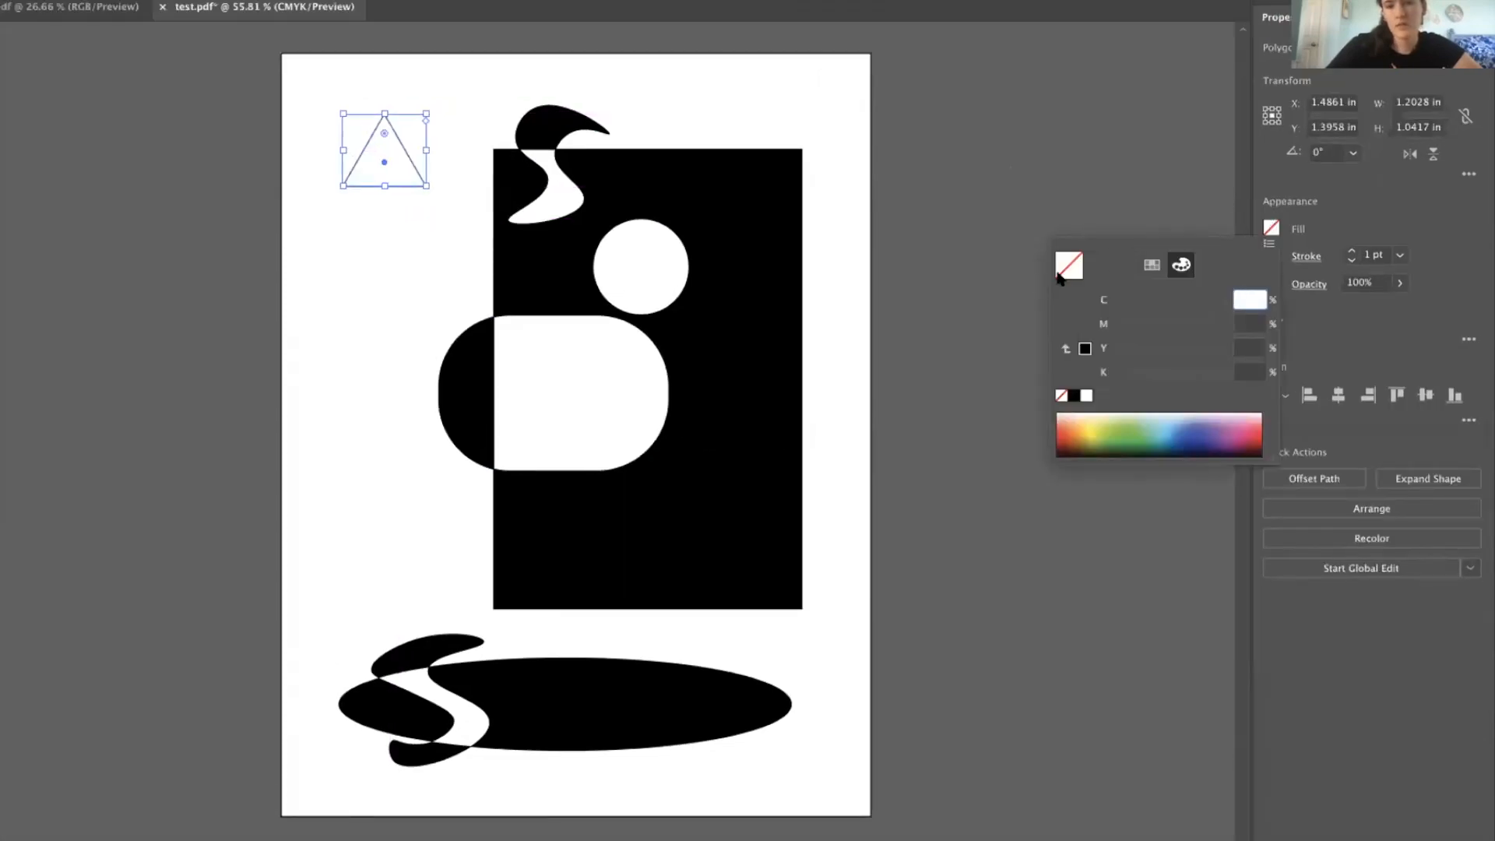
{"action": "left_click", "coordinate": [1072, 394]}
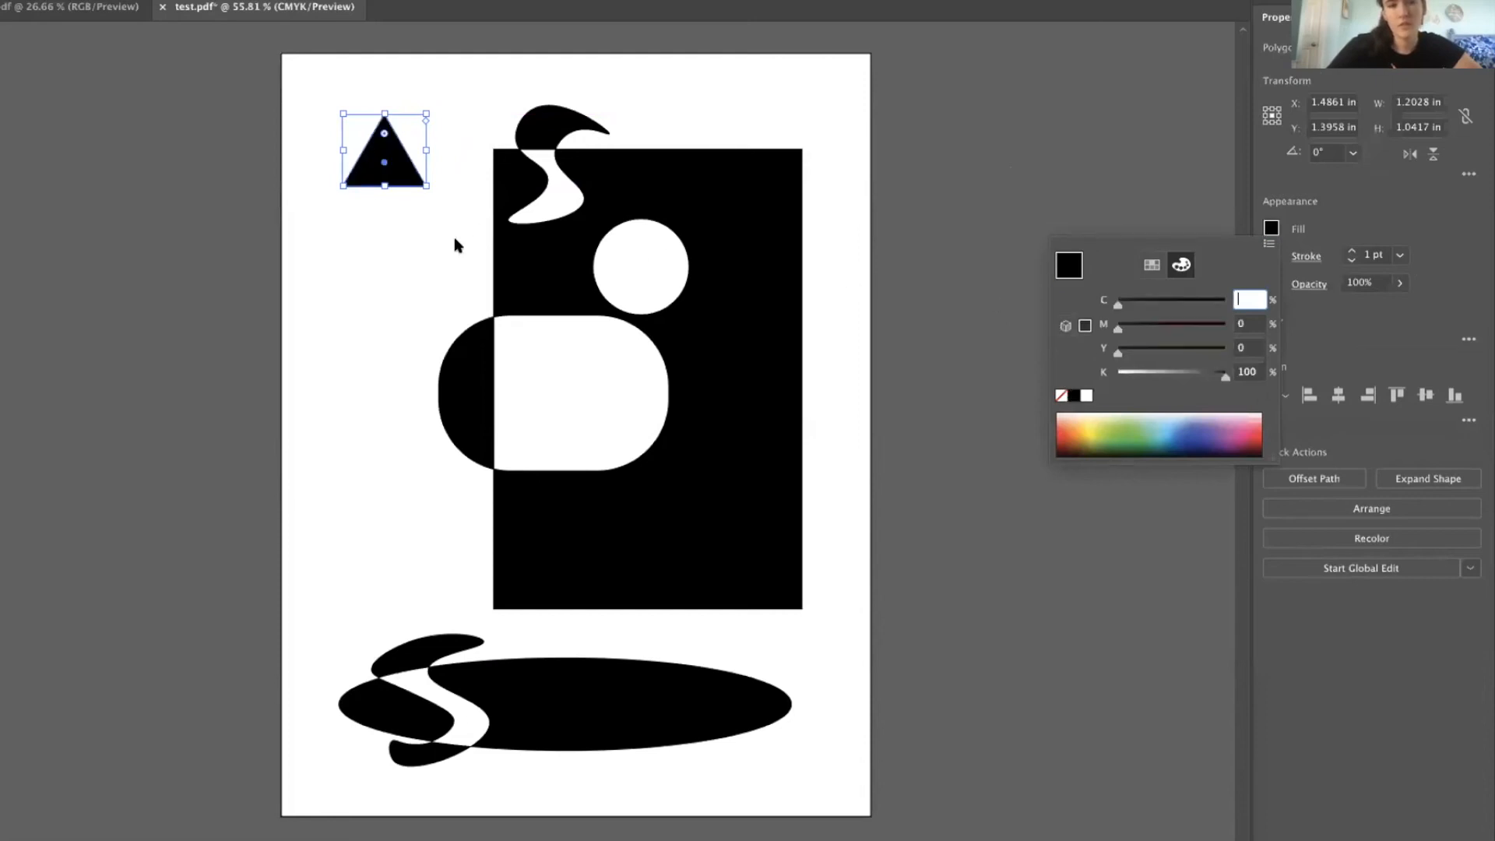
{"action": "left_click", "coordinate": [1269, 185]}
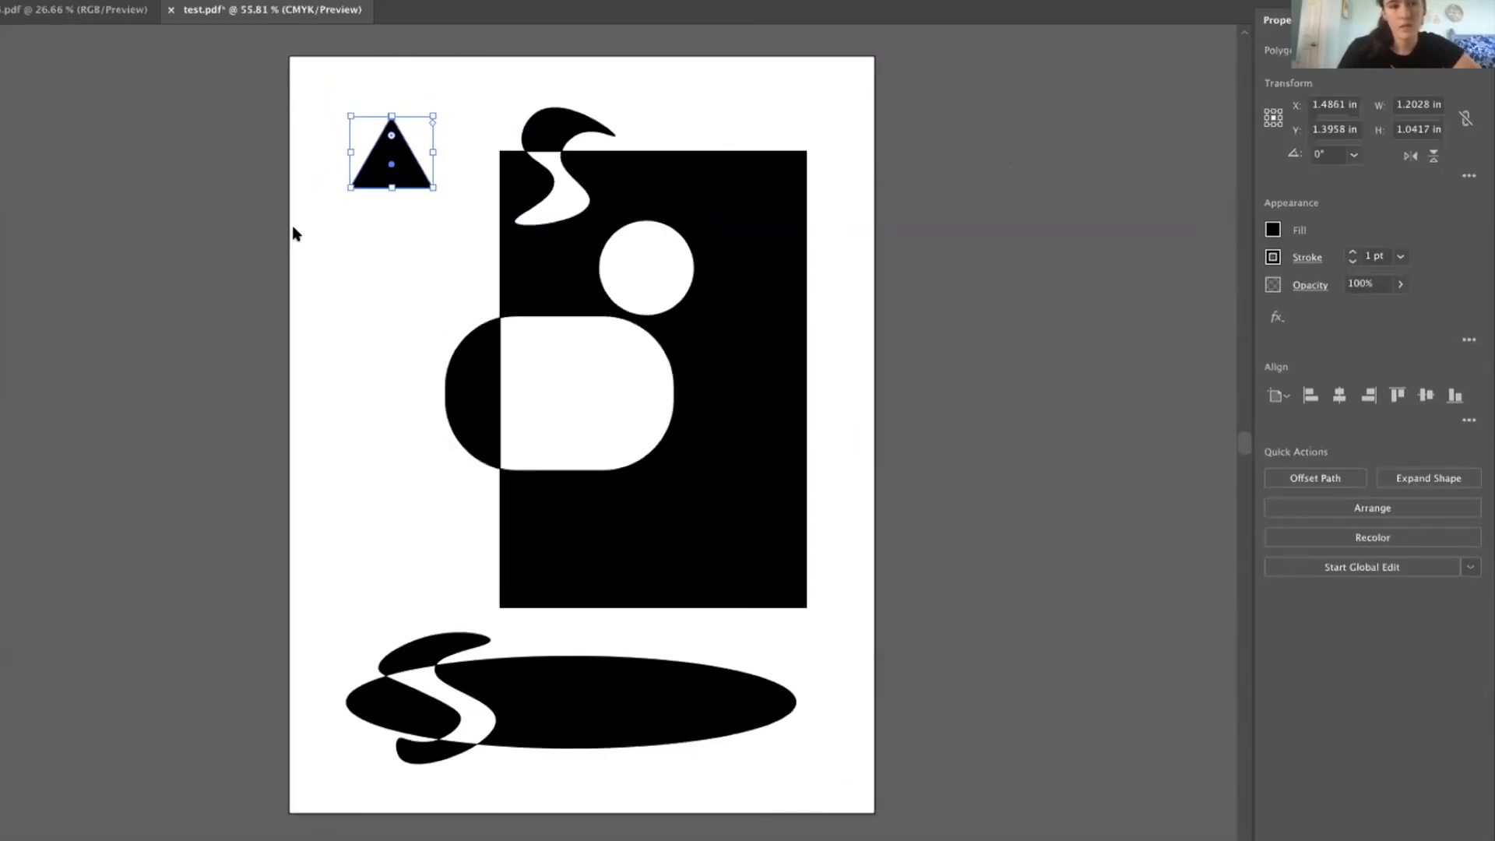
- Add a second black three-sided polygon with a 0.6944 in radius just below the first triangle and give it a white stroke
{"action": "left_click", "coordinate": [371, 230]}
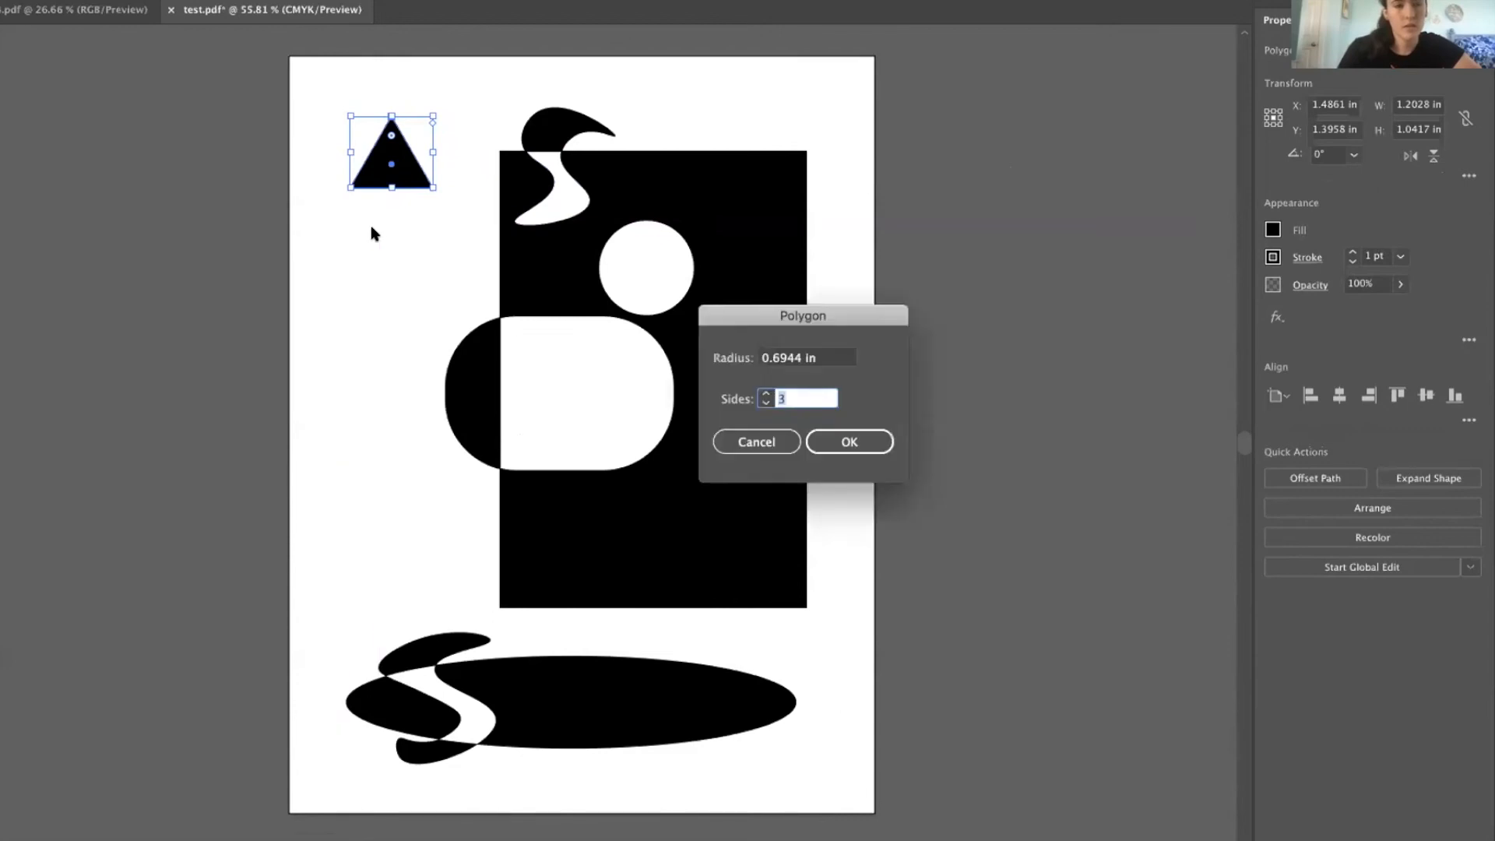
{"action": "left_click", "coordinate": [841, 443]}
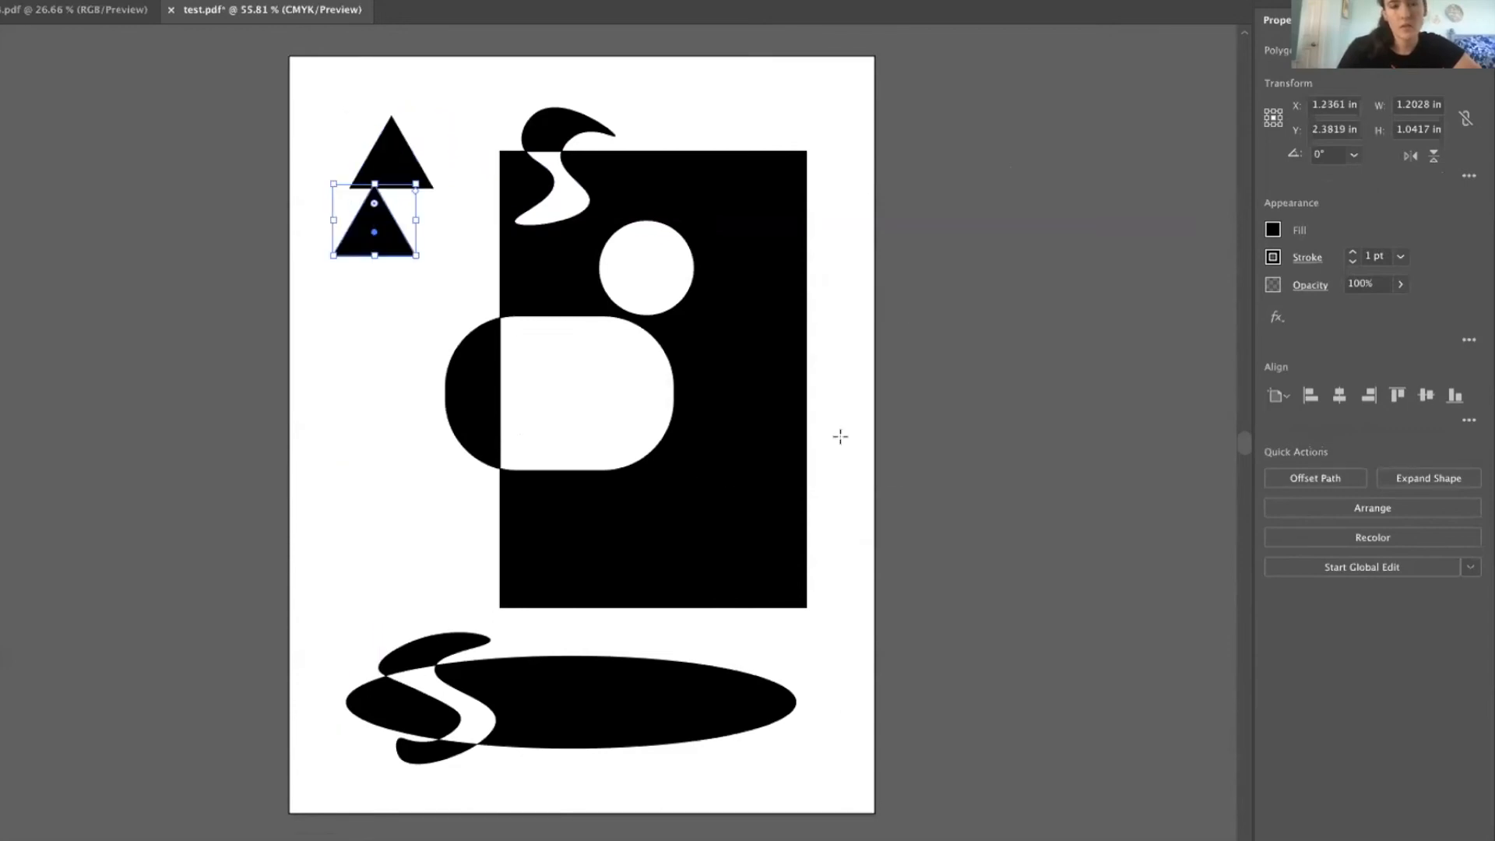
{"action": "left_click", "coordinate": [1270, 251]}
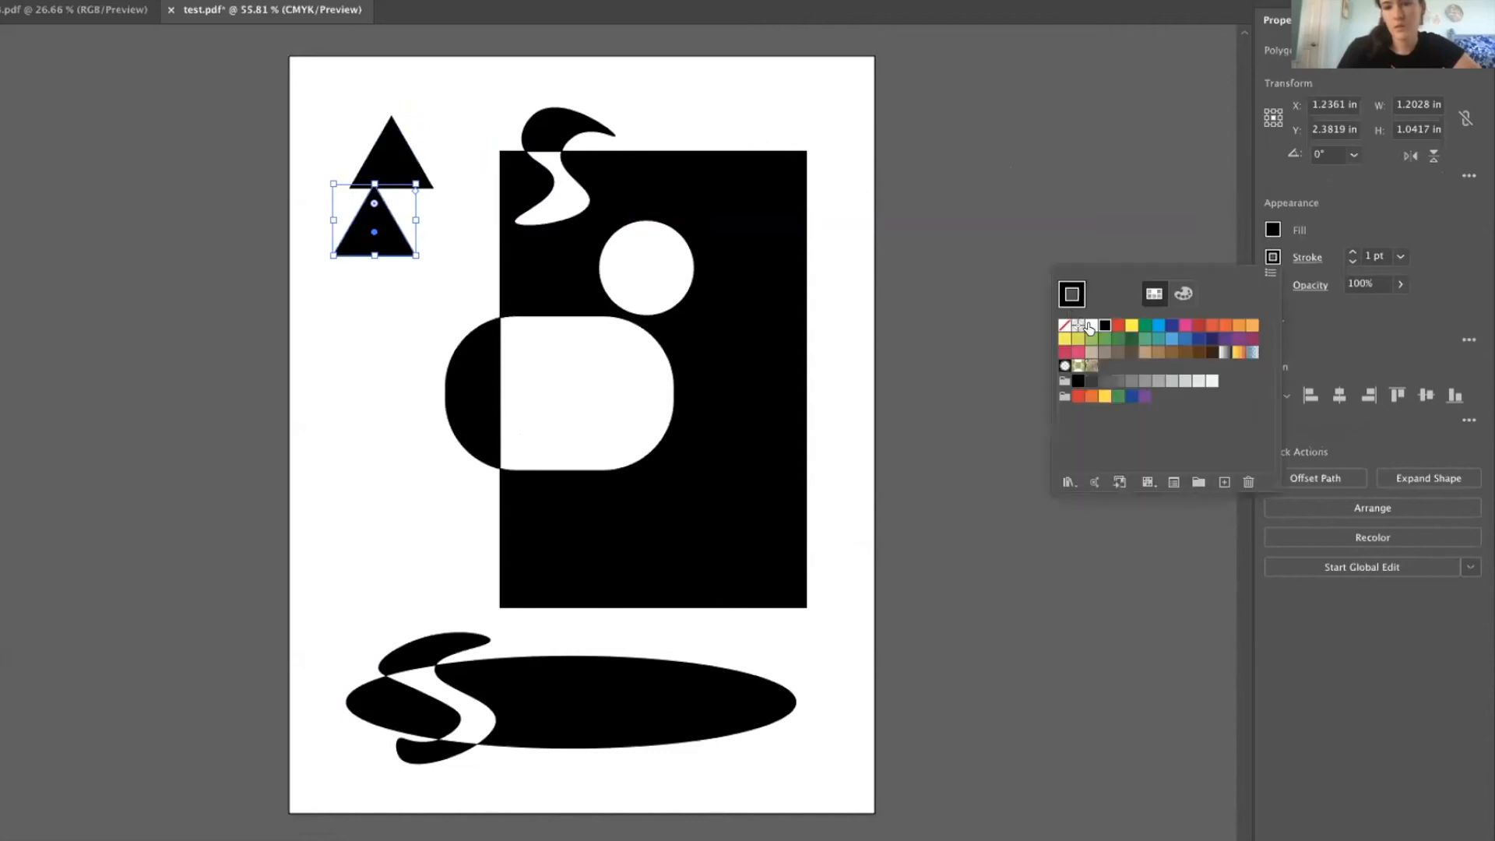
{"action": "left_click", "coordinate": [1091, 325]}
{"action": "left_click", "coordinate": [1278, 196]}
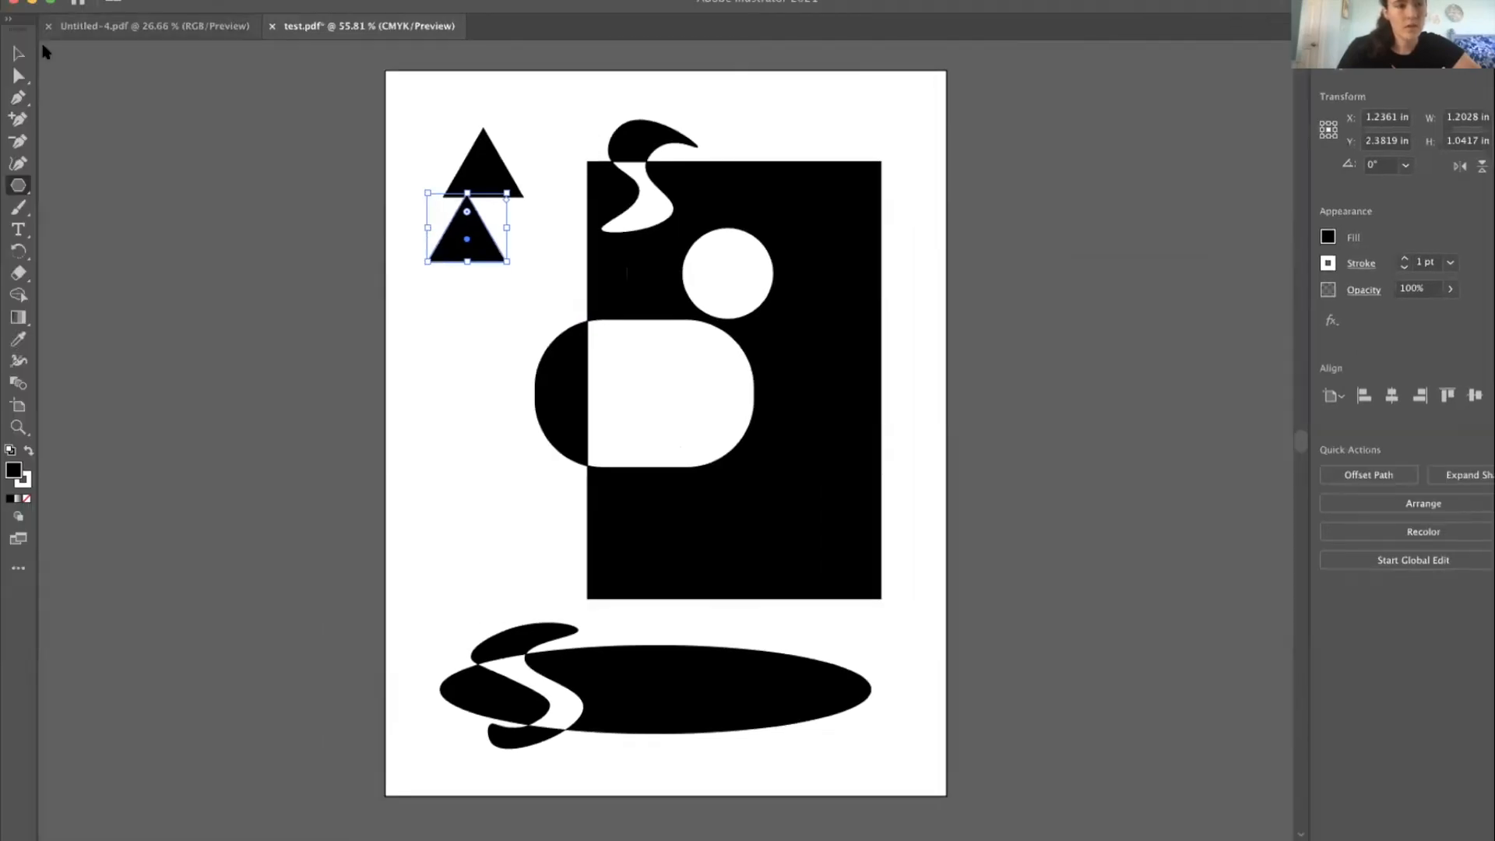
- Move the white-outlined triangle onto the first one and scale it to about 0.9 by 0.78 in, centred inside it
{"action": "left_click", "coordinate": [19, 76]}
{"action": "left_click_drag", "start_coordinate": [483, 252], "coordinate": [501, 198]}
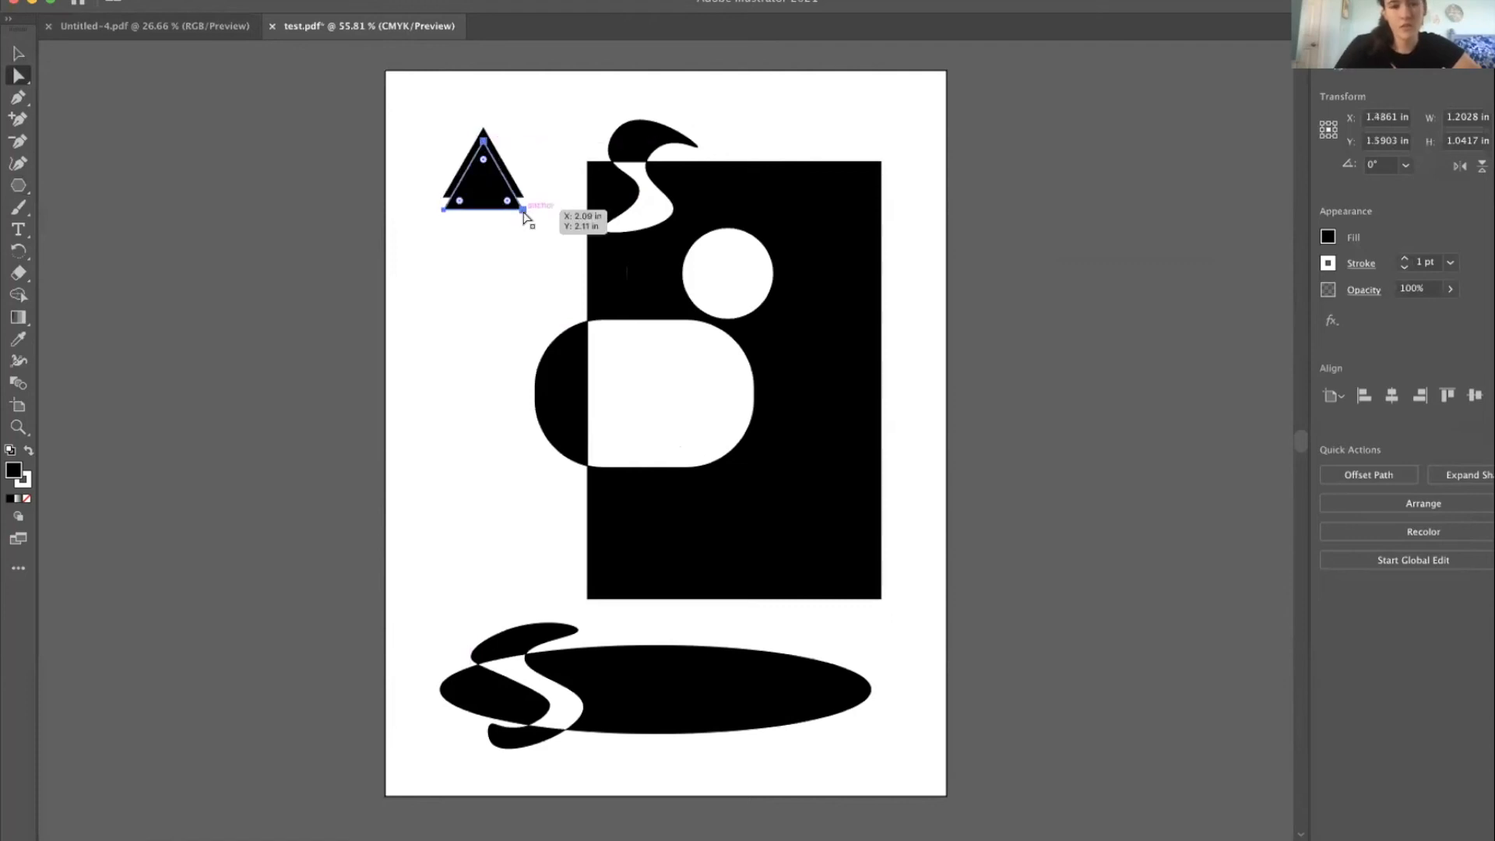
{"action": "left_click", "coordinate": [520, 209]}
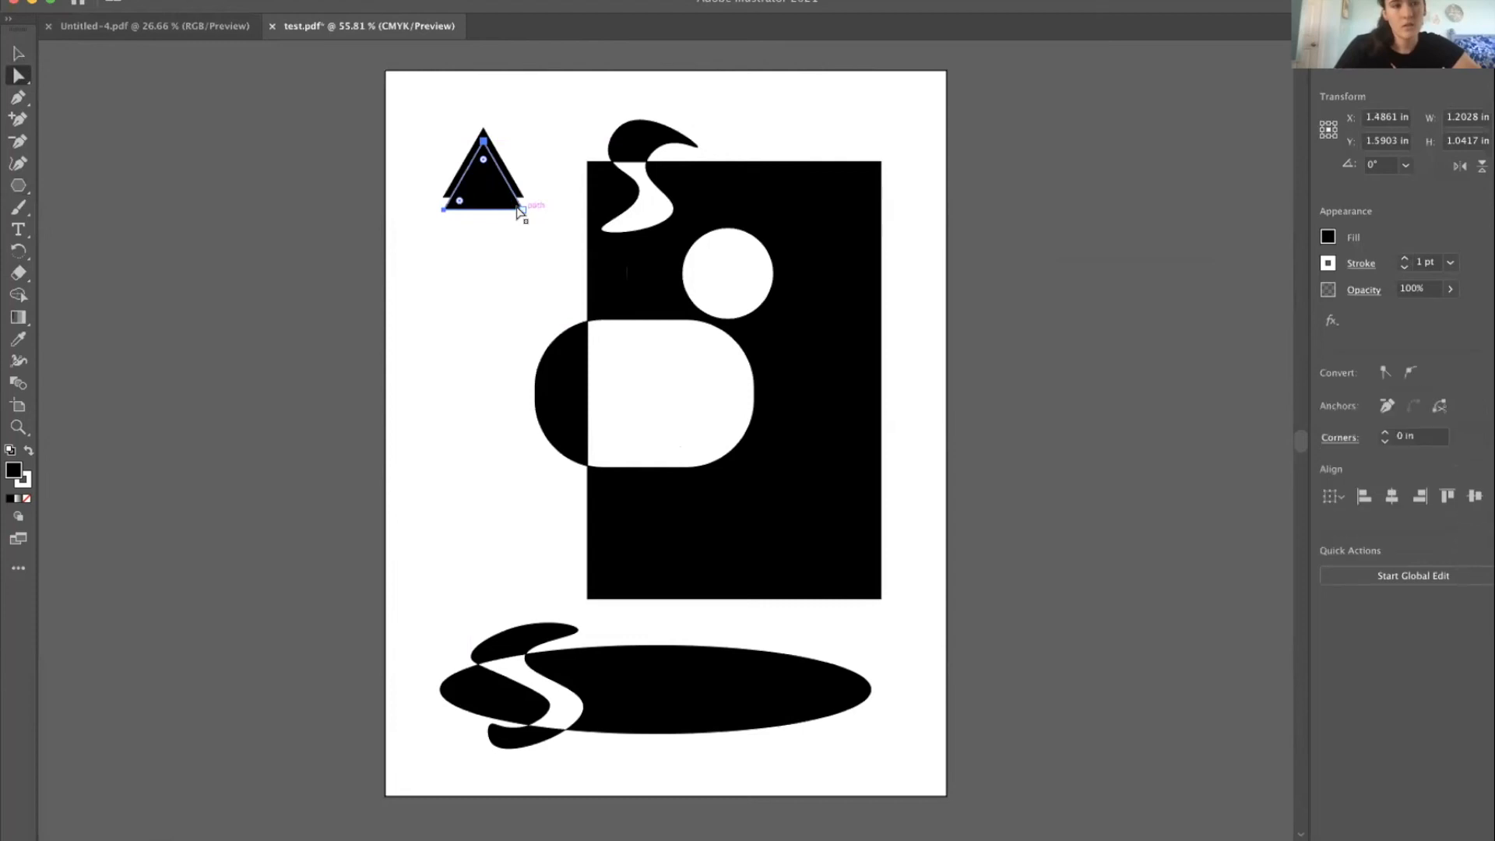
{"action": "left_click", "coordinate": [18, 53]}
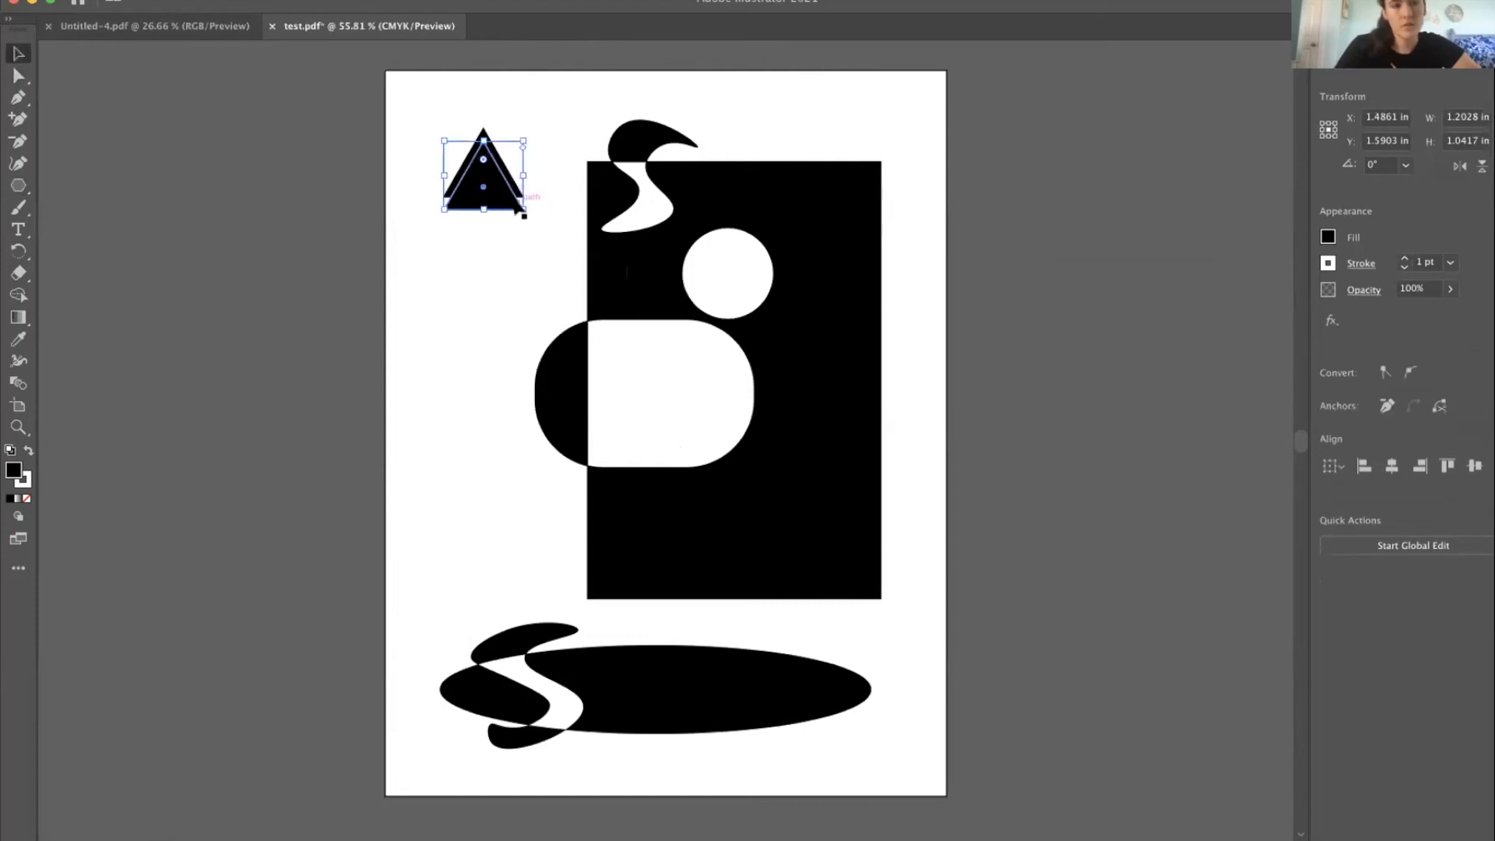
{"action": "left_click_drag", "start_coordinate": [524, 210], "coordinate": [484, 183]}
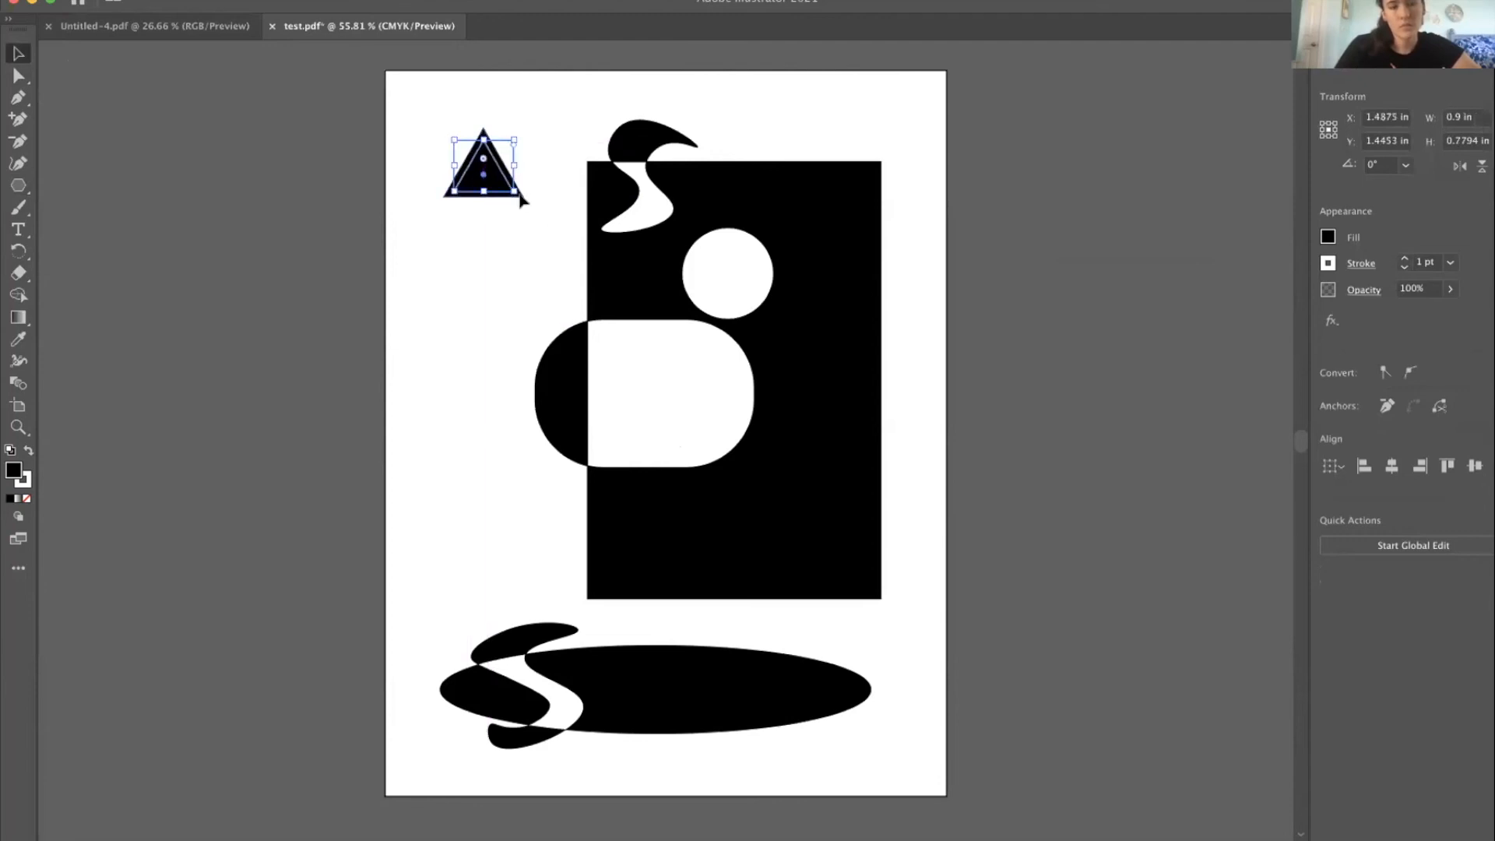
{"action": "left_click", "coordinate": [488, 241]}
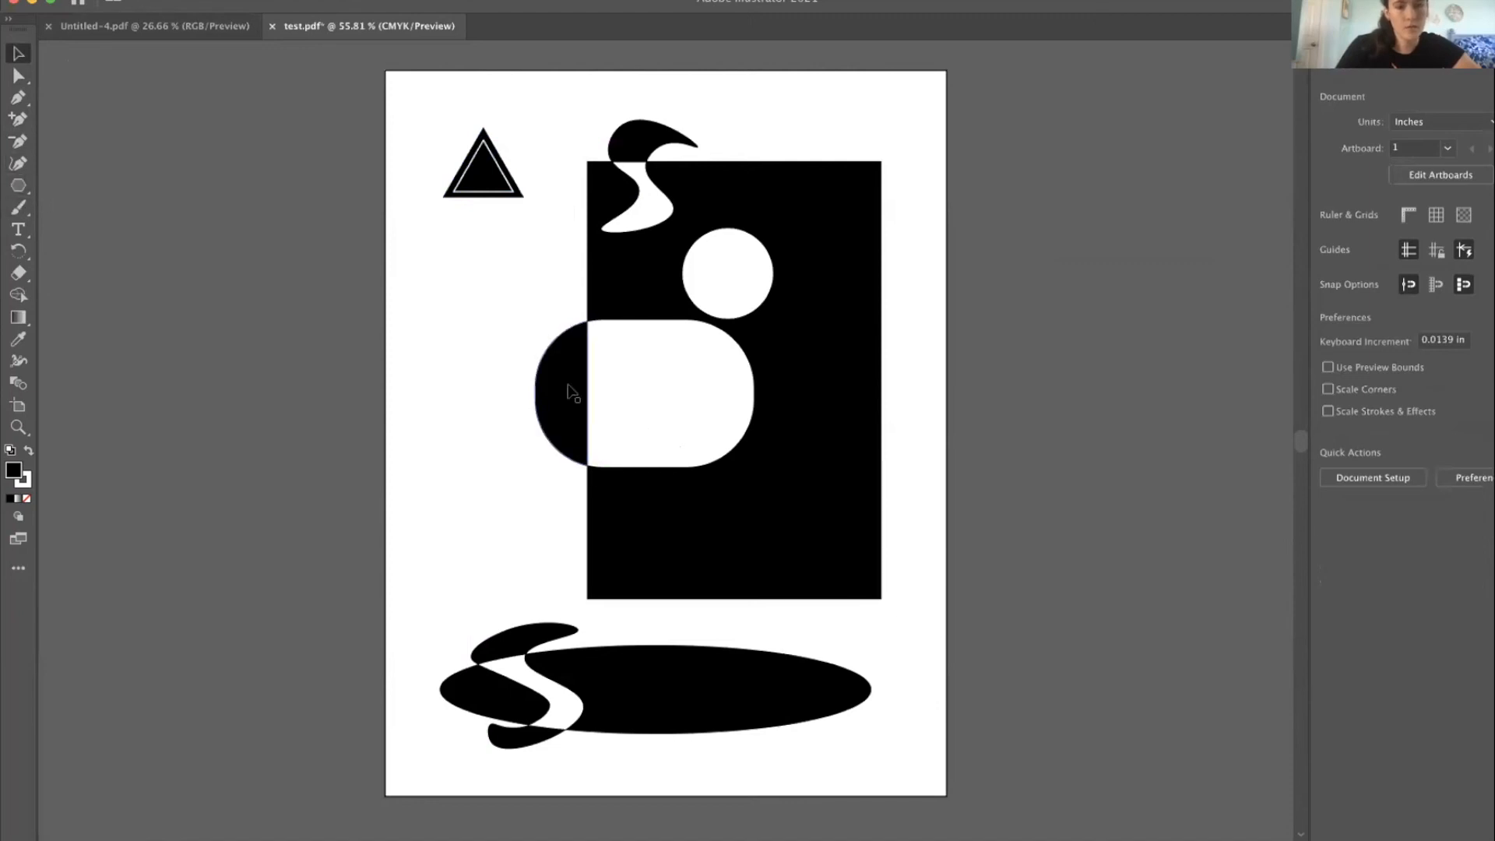
- Create a black five-sided polygon with a 0.6944 in radius below the triangles and enlarge it to about 2.66 by 2.5 in
{"action": "left_click", "coordinate": [518, 644]}
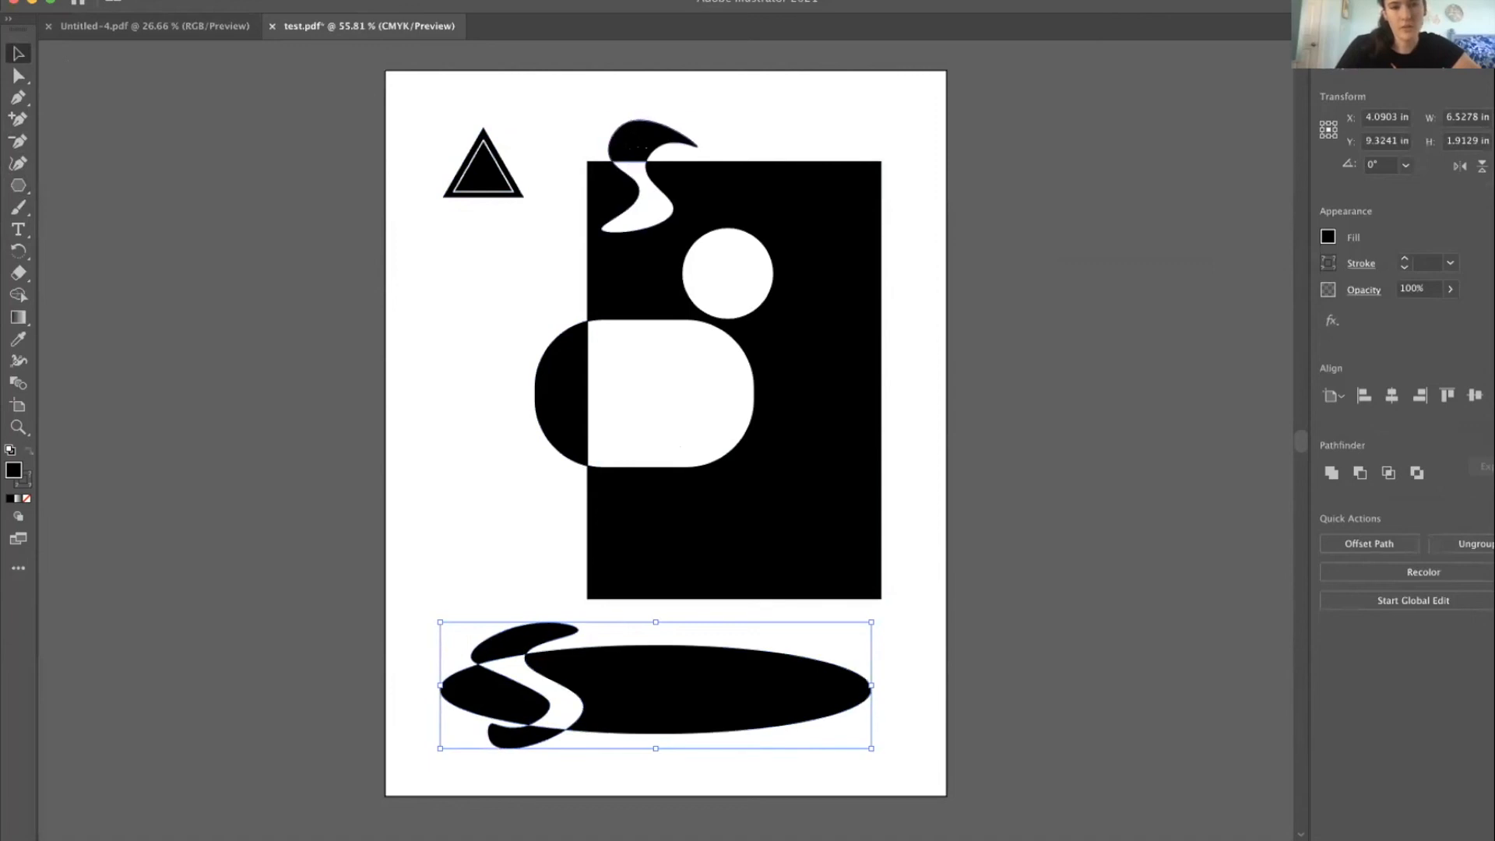
{"action": "left_click", "coordinate": [635, 152]}
{"action": "left_click", "coordinate": [17, 185]}
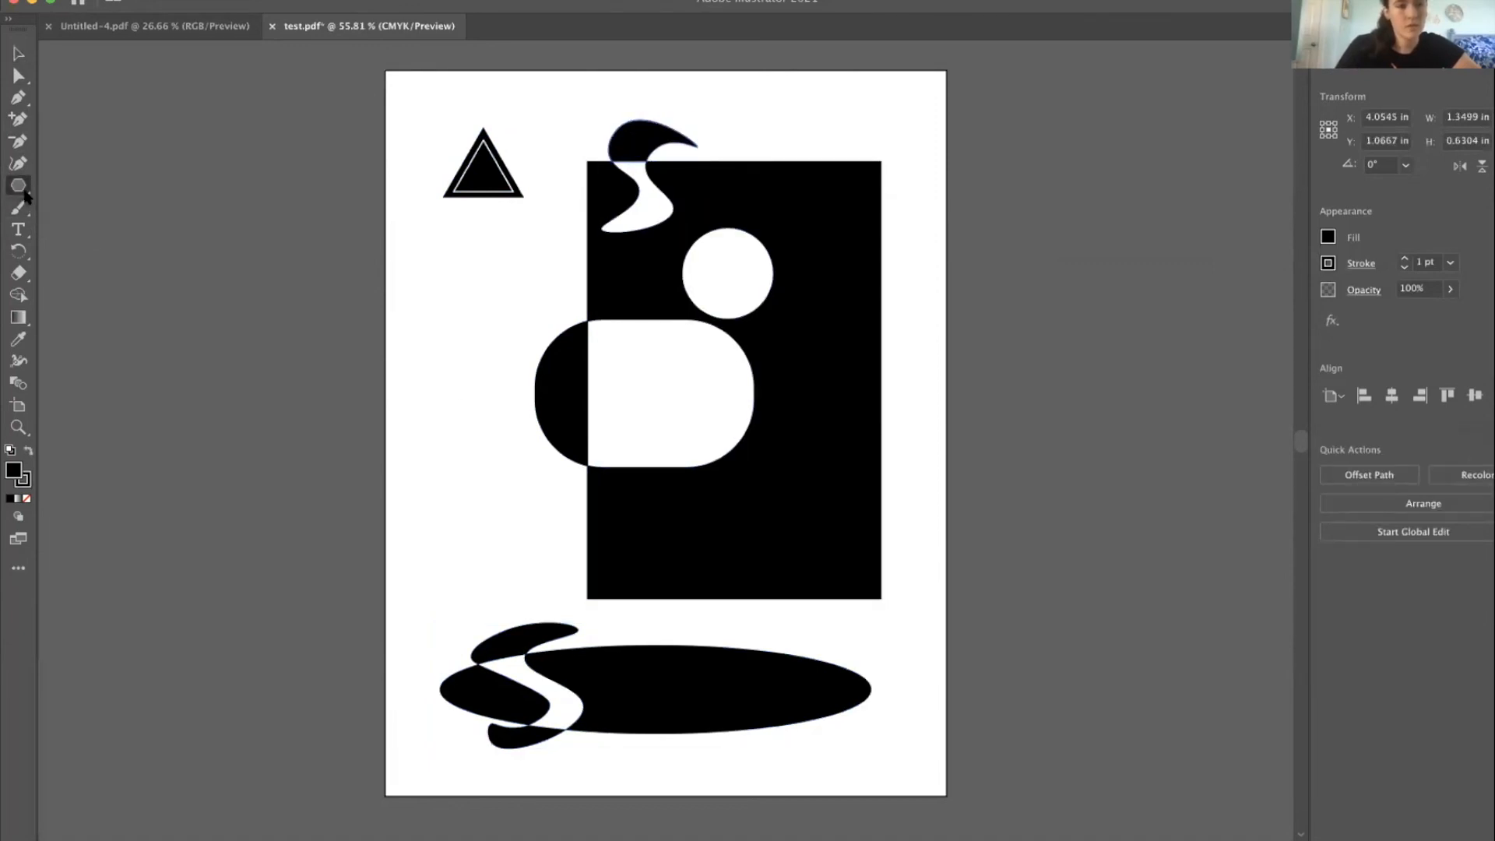
{"action": "left_click", "coordinate": [23, 189]}
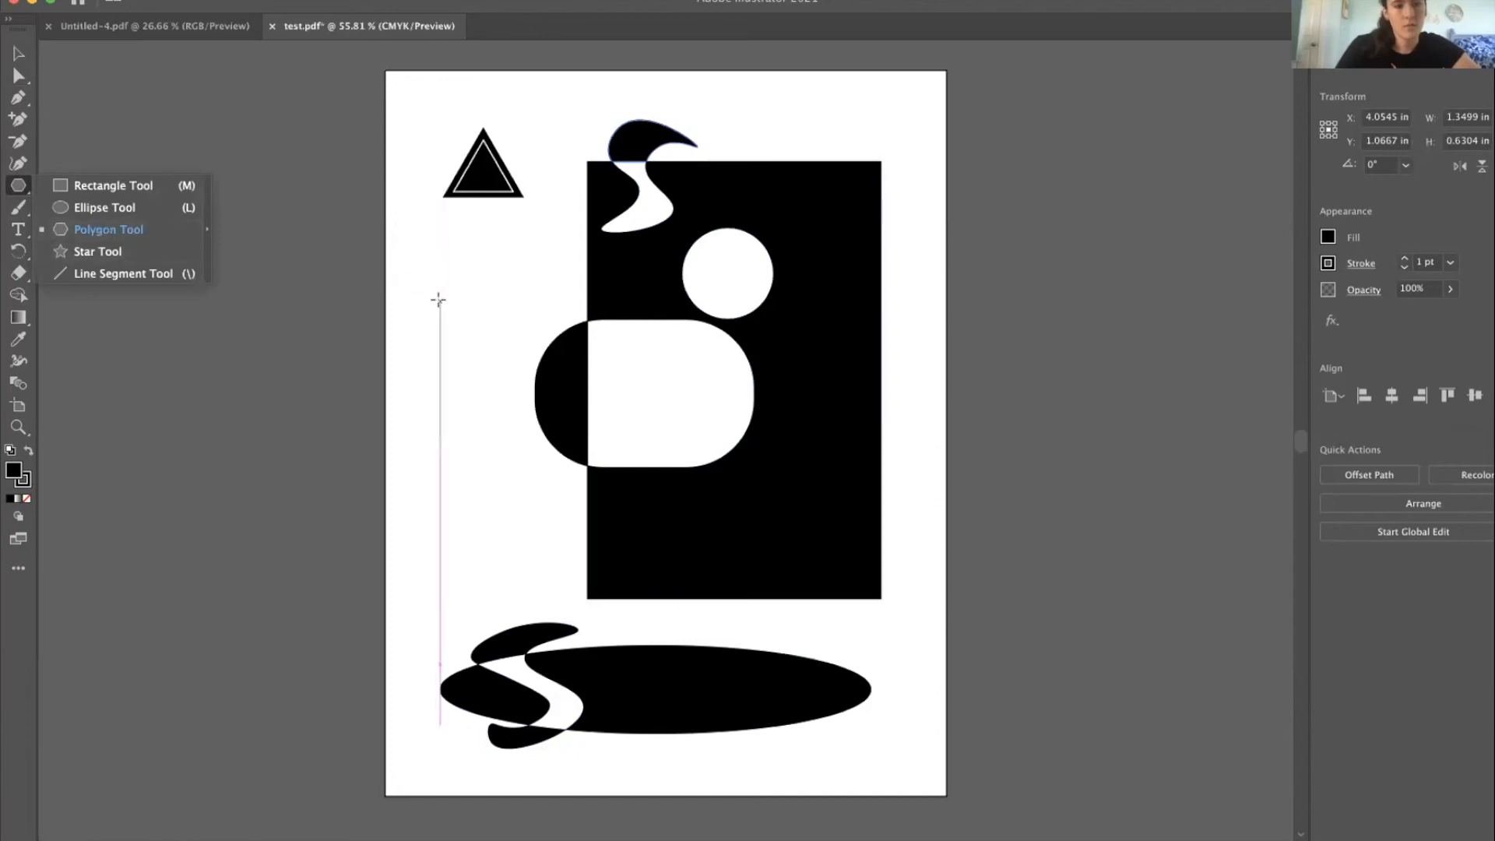
{"action": "left_click", "coordinate": [439, 300]}
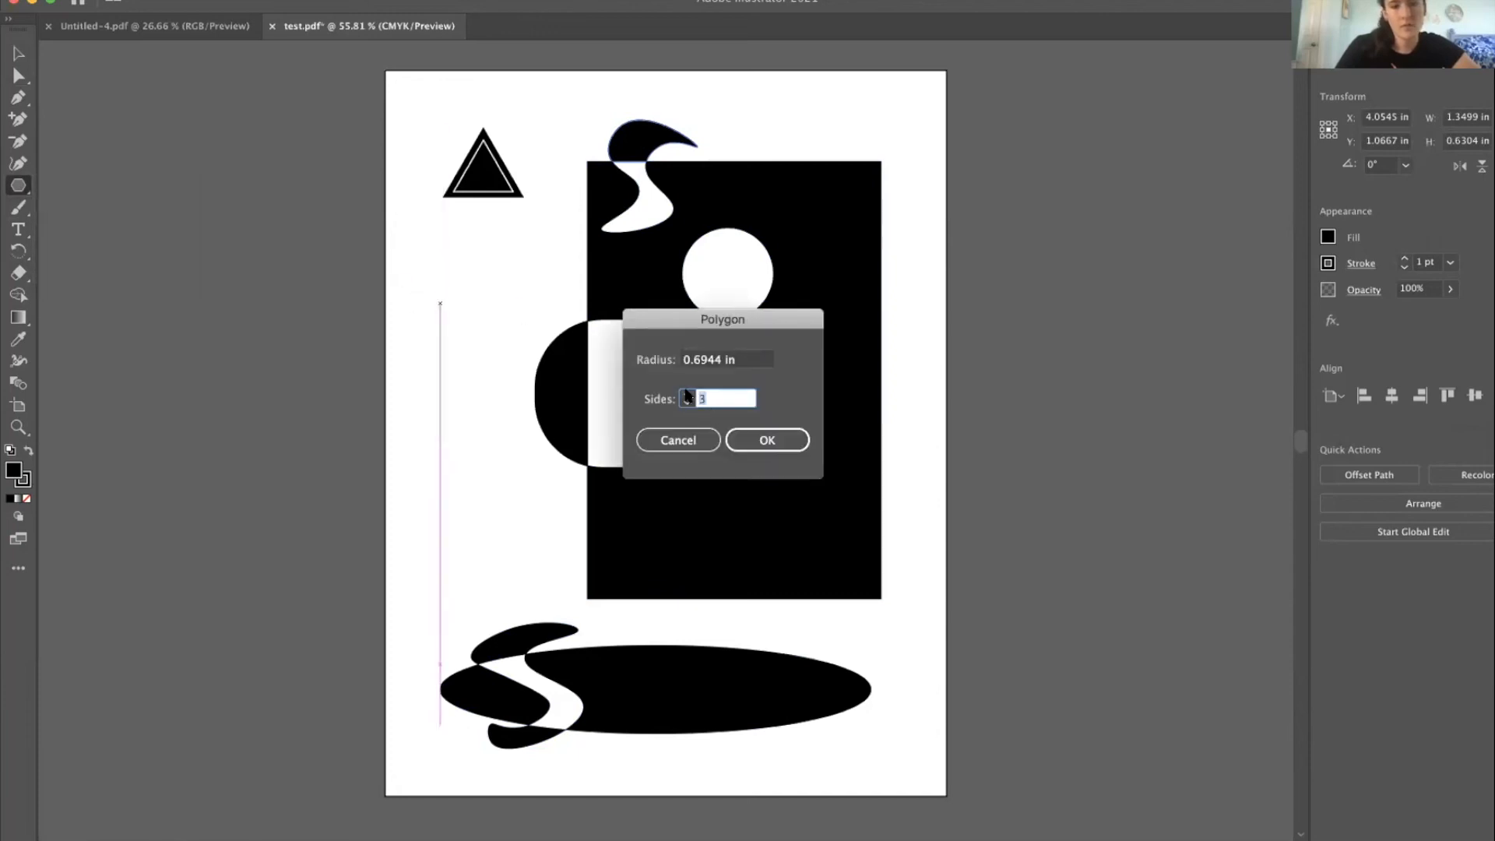
{"action": "left_click", "coordinate": [766, 440]}
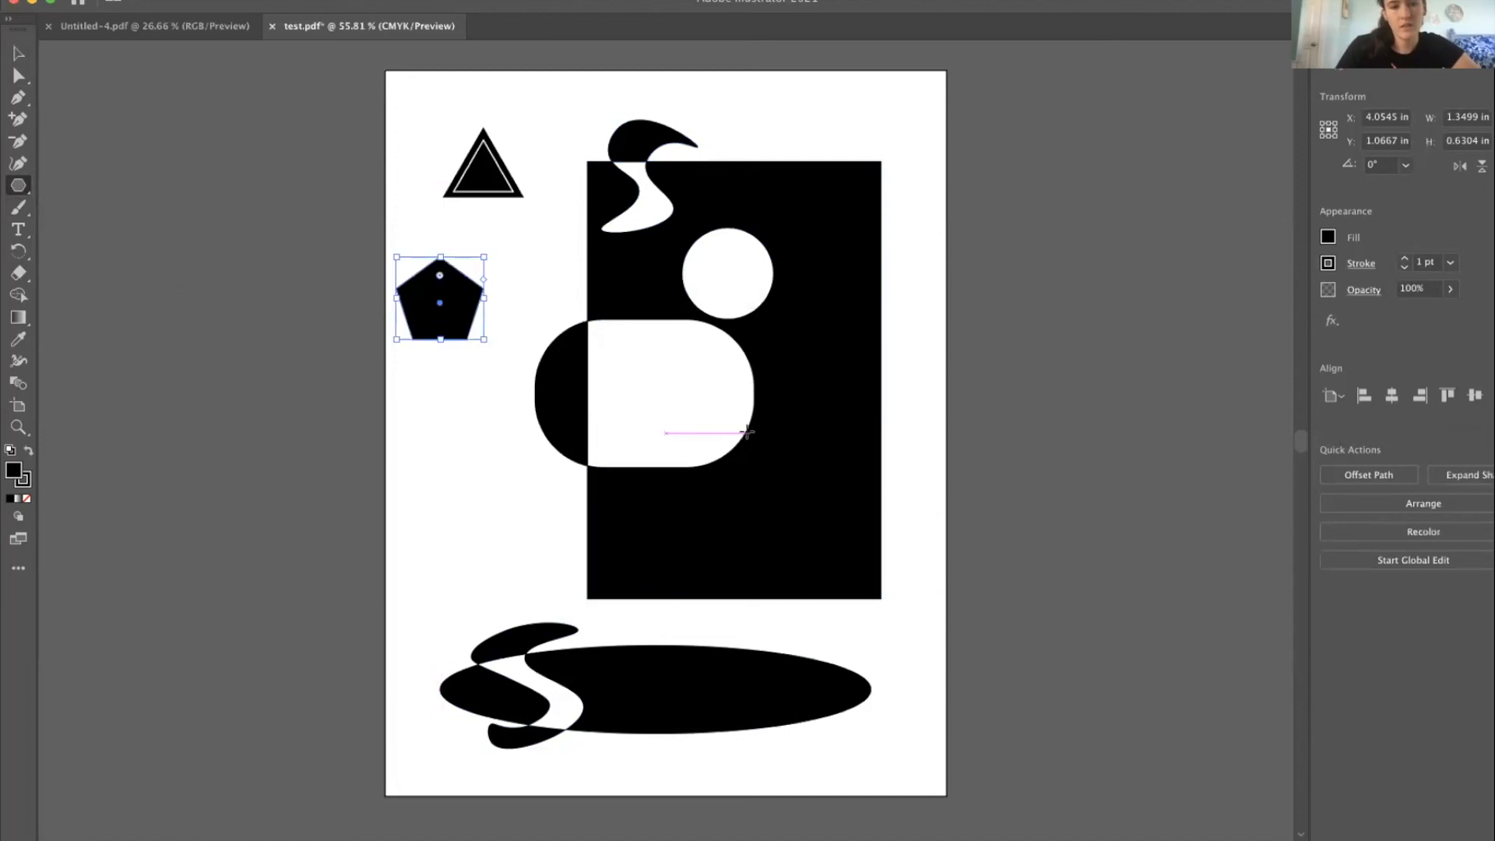
{"action": "left_click_drag", "start_coordinate": [483, 340], "coordinate": [572, 420]}
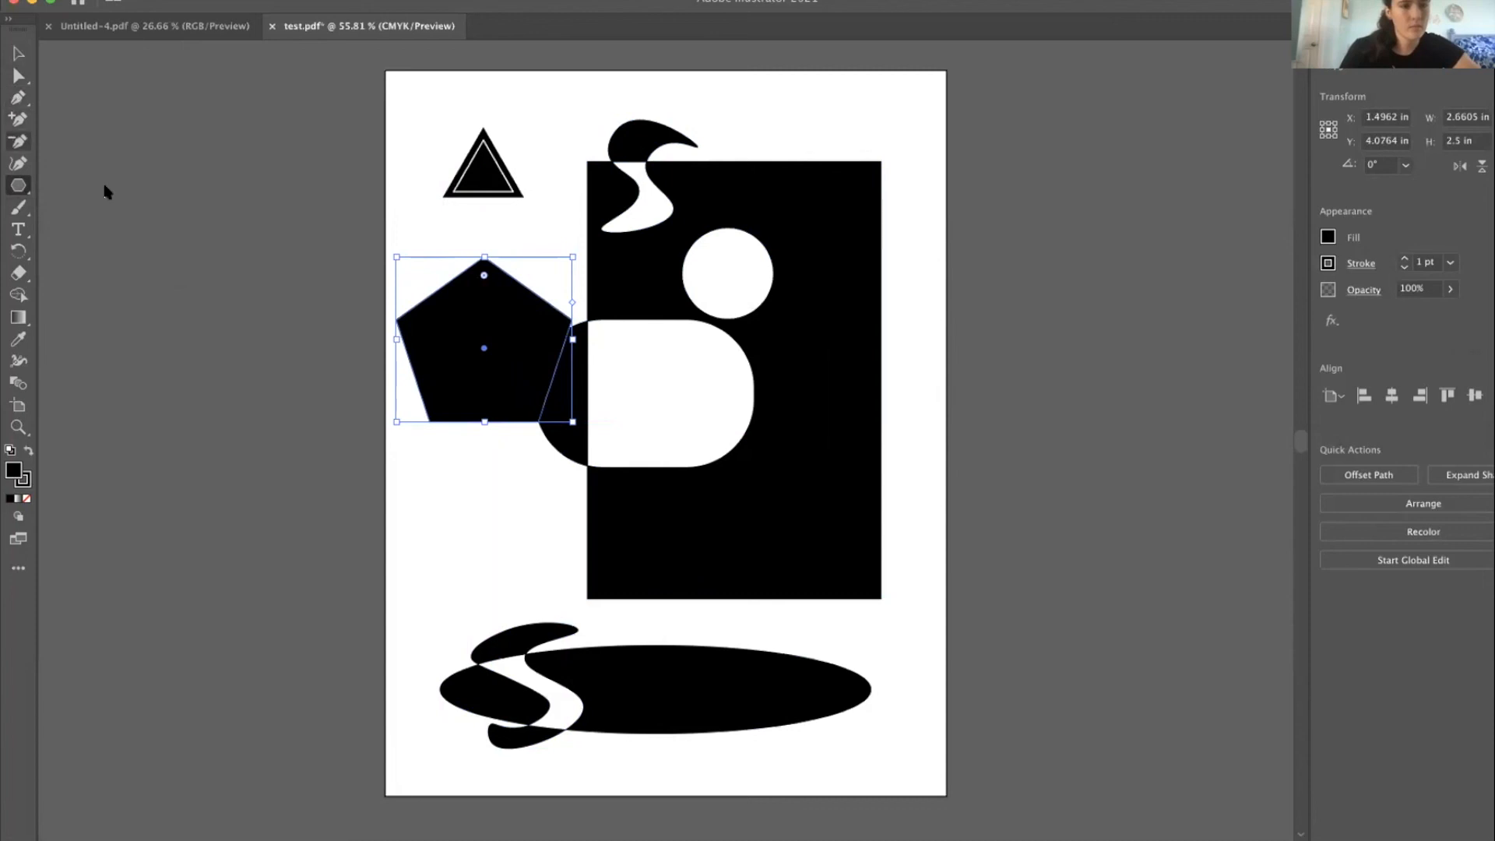
- Delete the pentagon's top and right anchor points with the Delete Anchor Point tool
{"action": "left_click", "coordinate": [17, 142]}
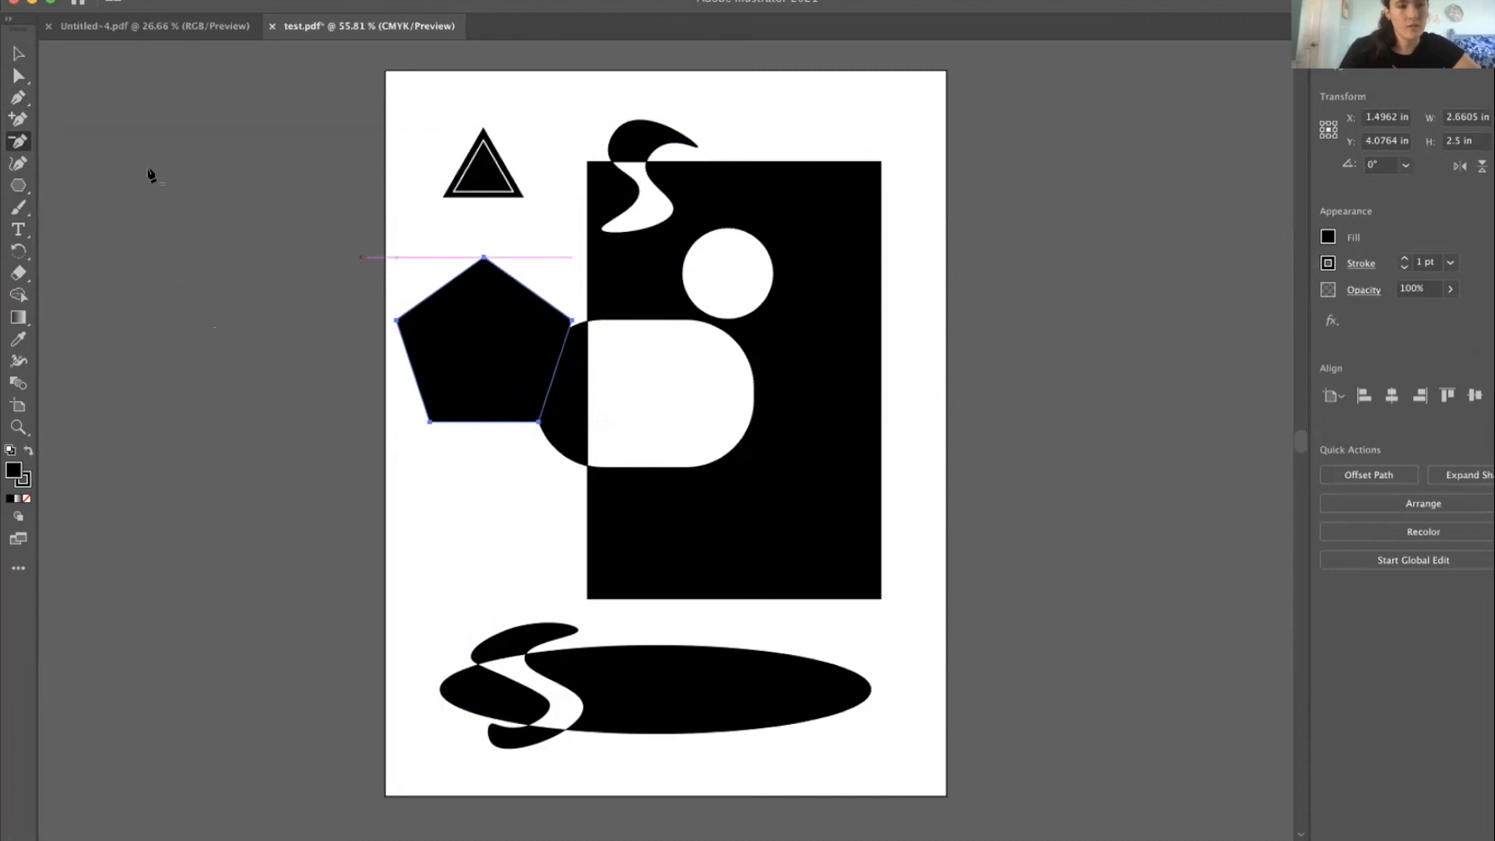
{"action": "left_click", "coordinate": [483, 258]}
{"action": "left_click", "coordinate": [569, 321]}
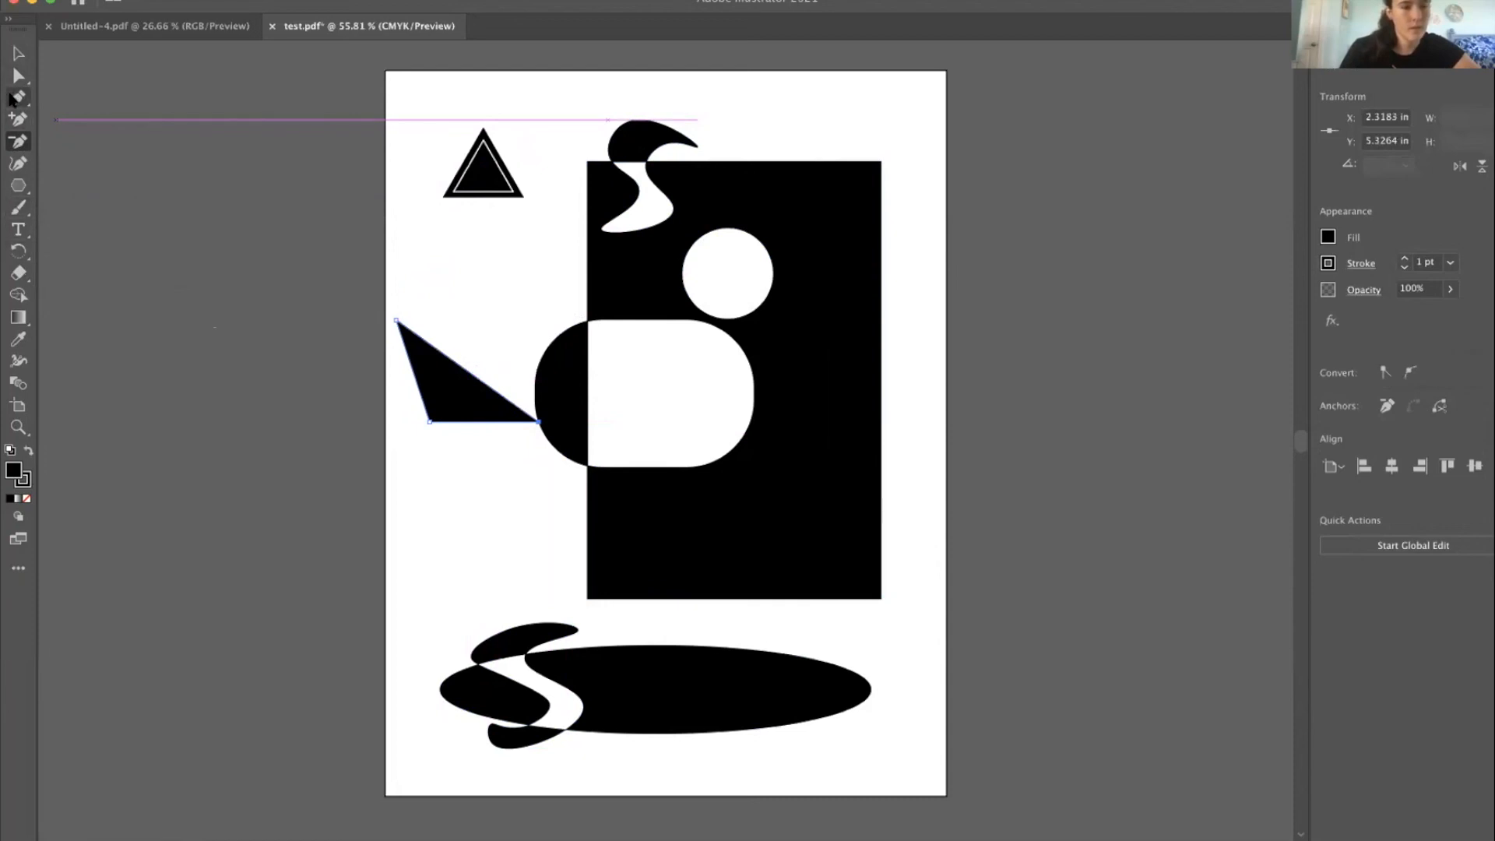
- Draw a closed, irregular nine-point black shape with the Pen tool below the nested triangles and remove its upper anchor point nearest the rectangle
{"action": "left_click", "coordinate": [17, 98]}
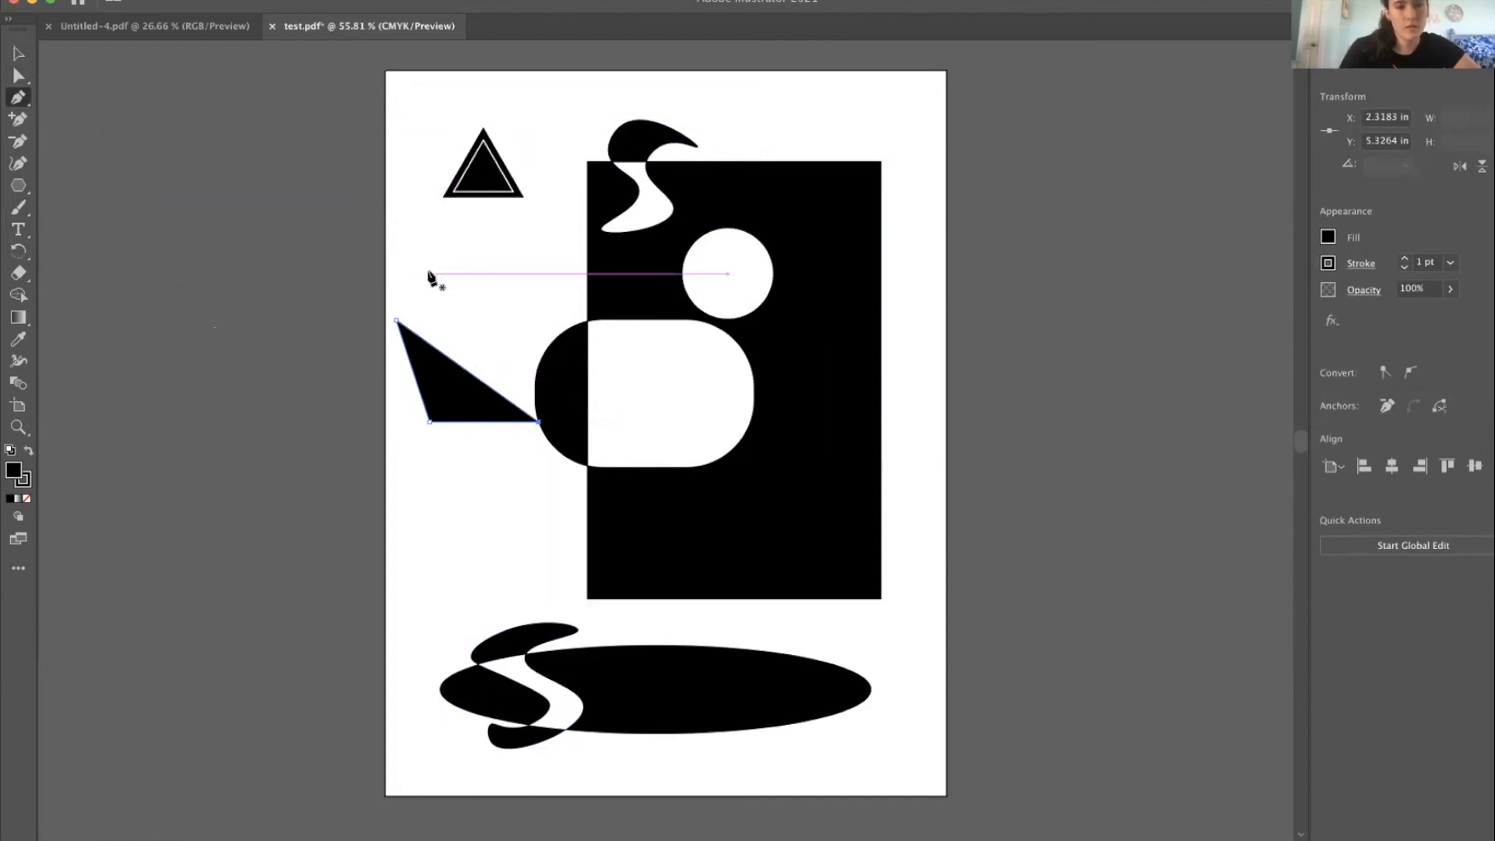
{"action": "left_click_drag", "start_coordinate": [429, 273], "coordinate": [463, 253]}
{"action": "left_click", "coordinate": [495, 237]}
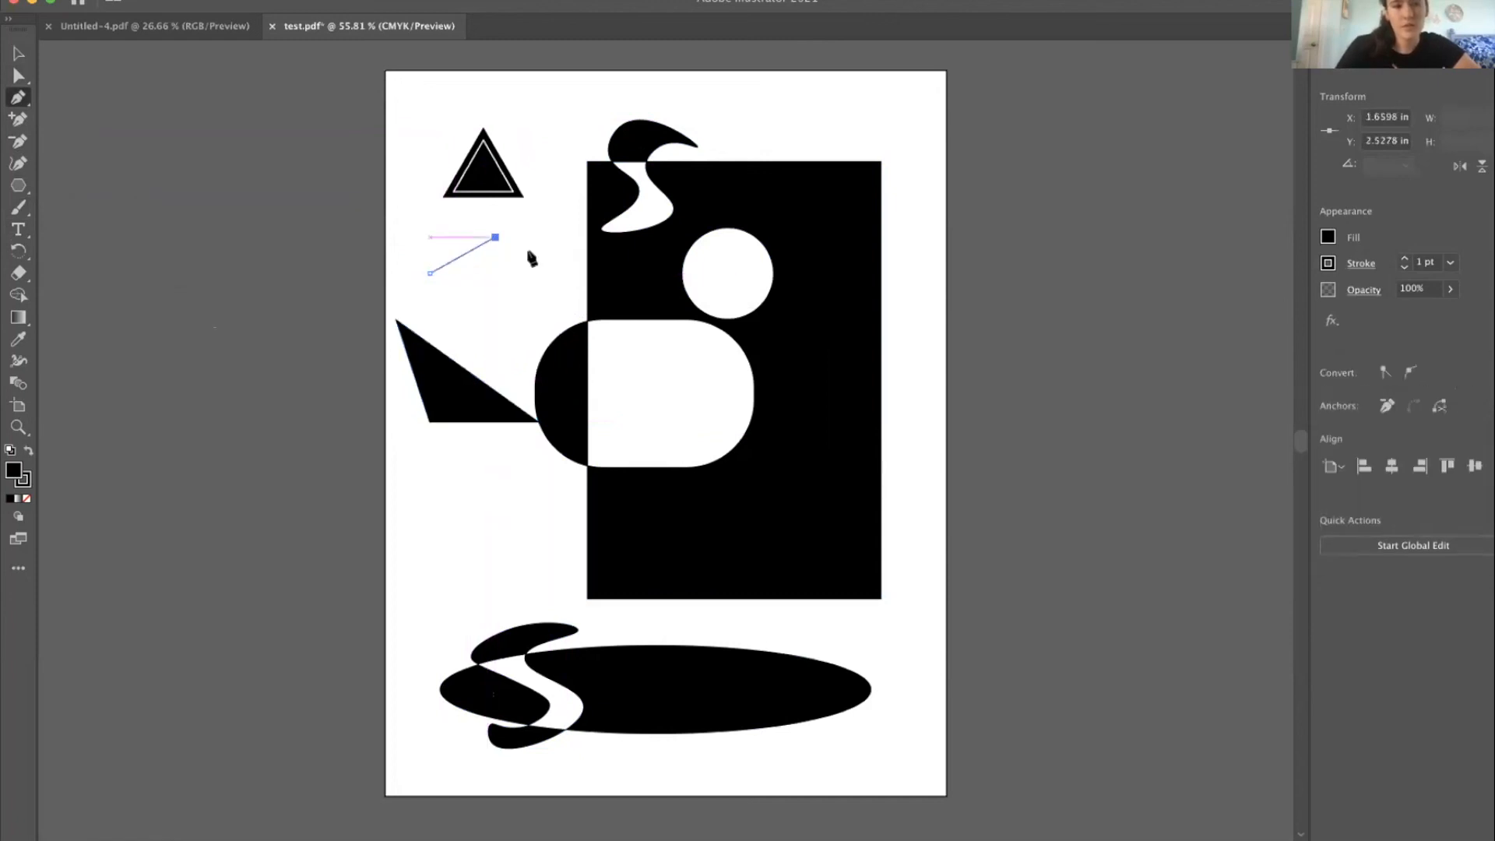
{"action": "left_click", "coordinate": [555, 273]}
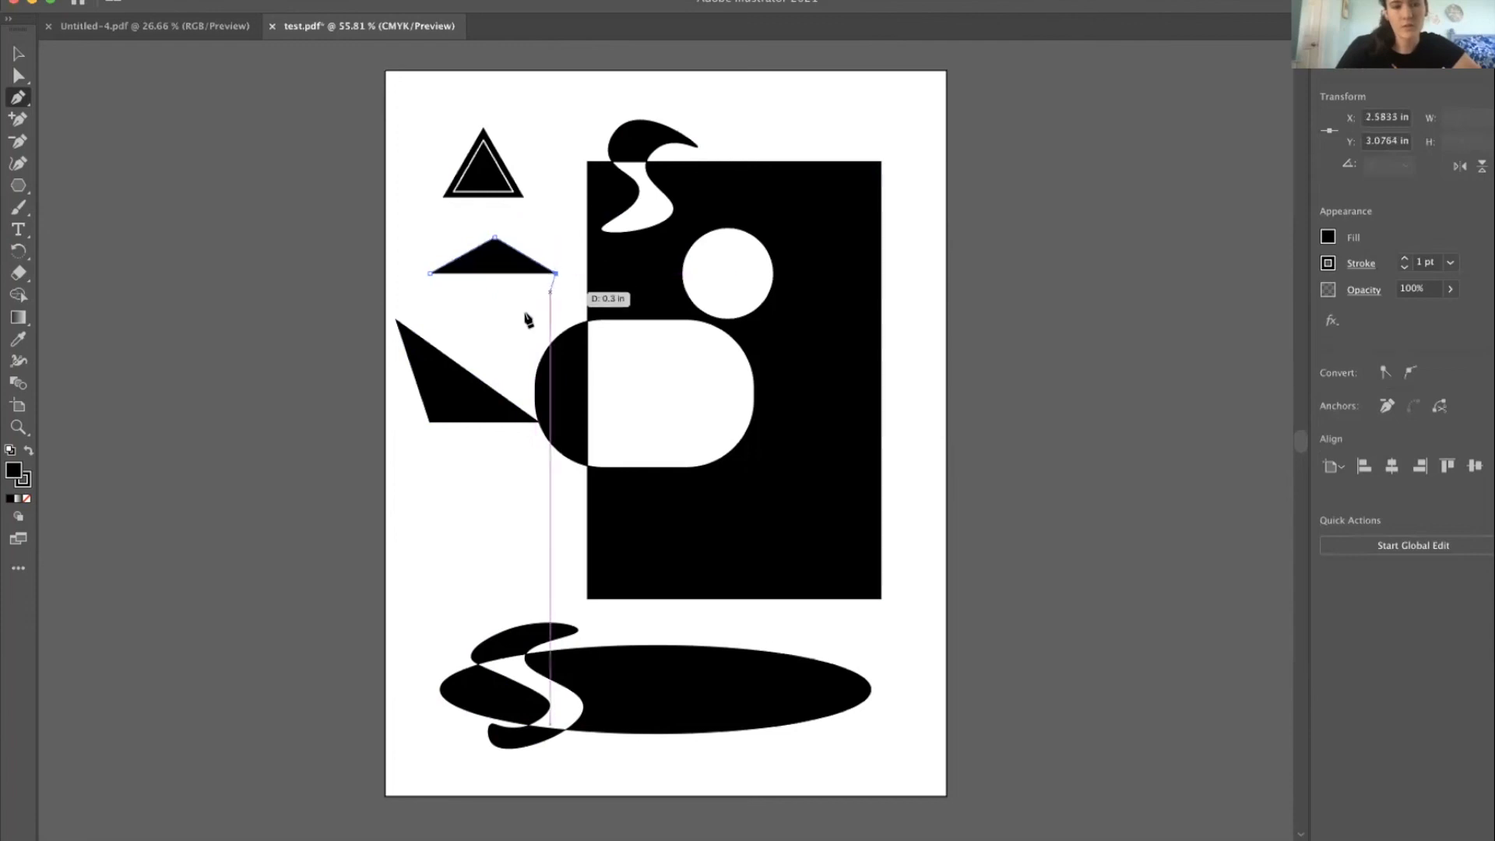
{"action": "left_click", "coordinate": [503, 340]}
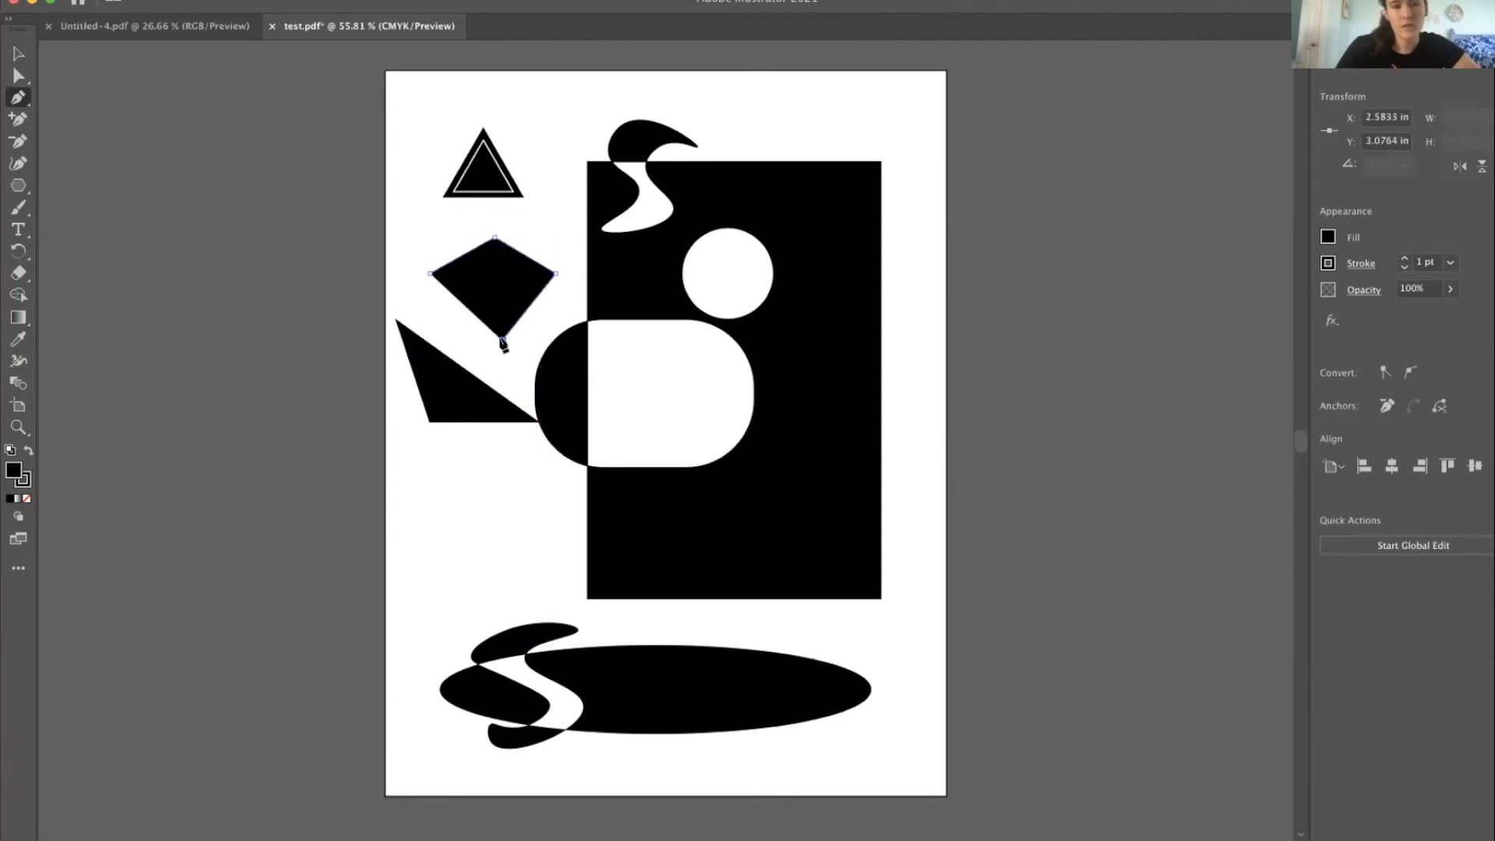
{"action": "left_click", "coordinate": [454, 348]}
{"action": "left_click", "coordinate": [396, 304]}
{"action": "left_click", "coordinate": [404, 244]}
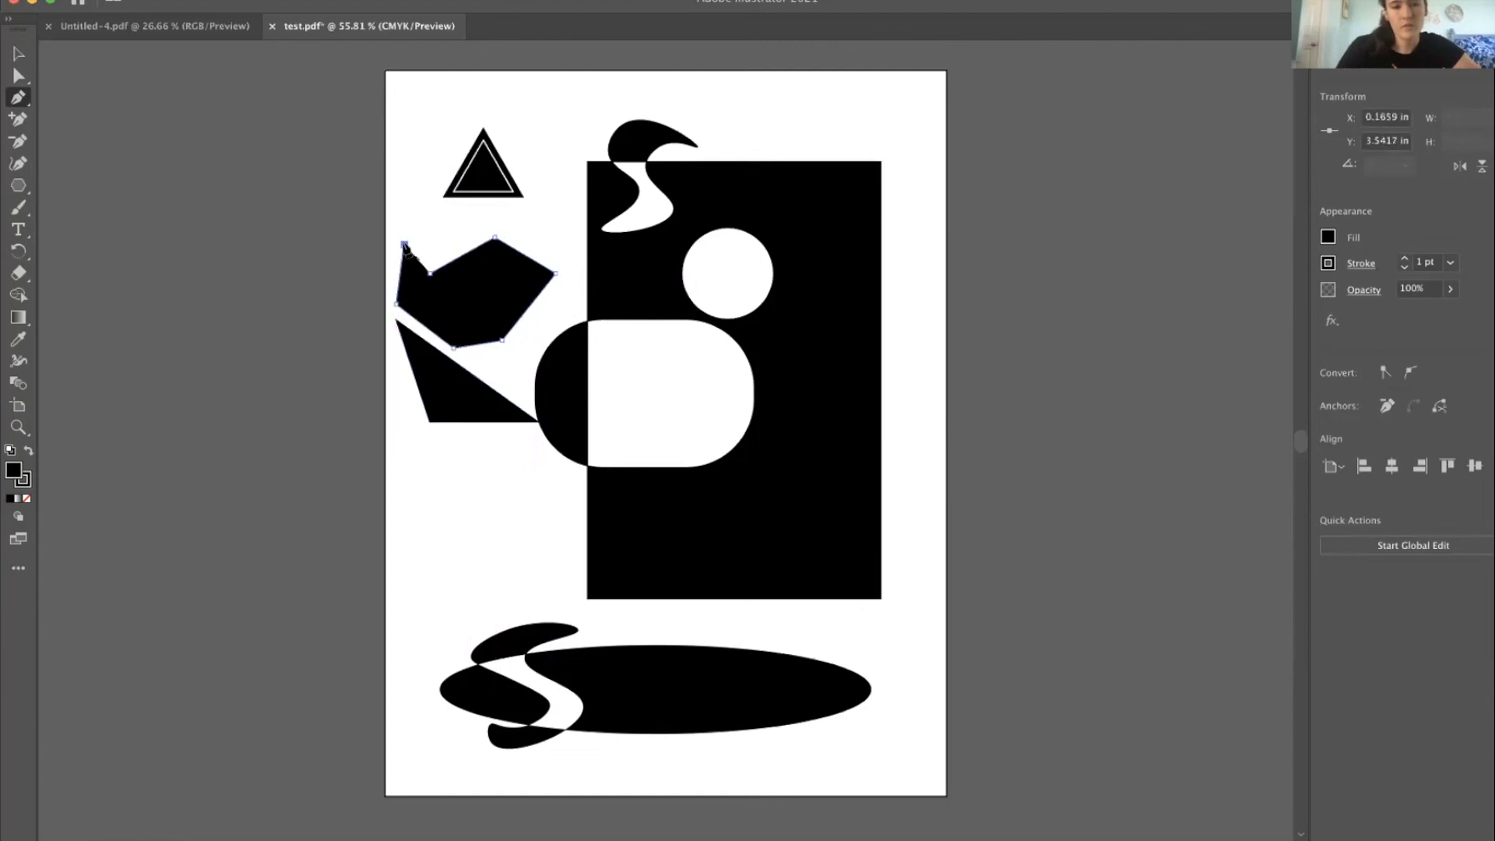
{"action": "left_click", "coordinate": [424, 233]}
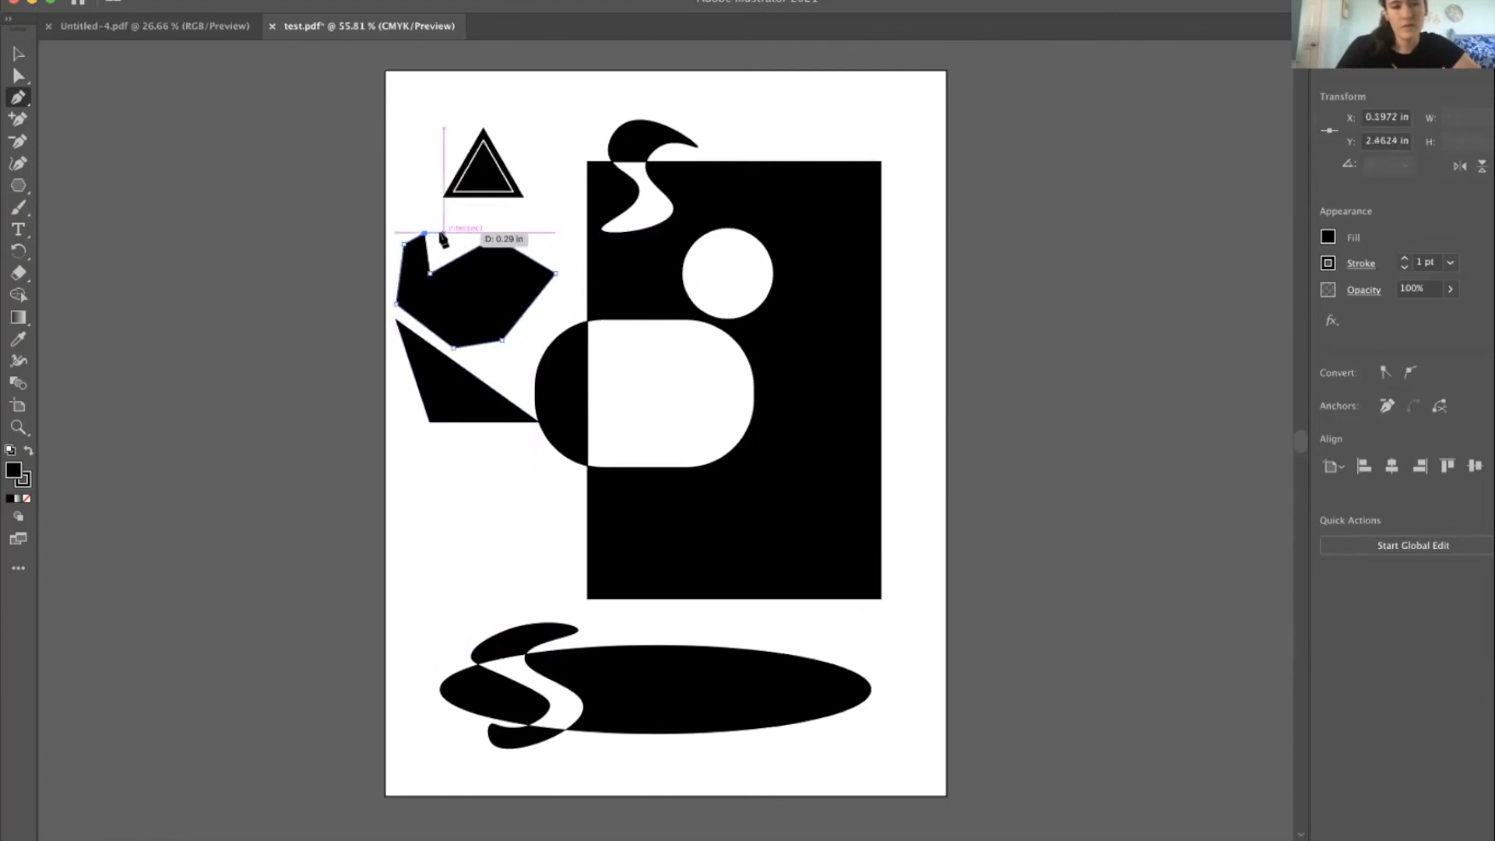
{"action": "left_click", "coordinate": [427, 204]}
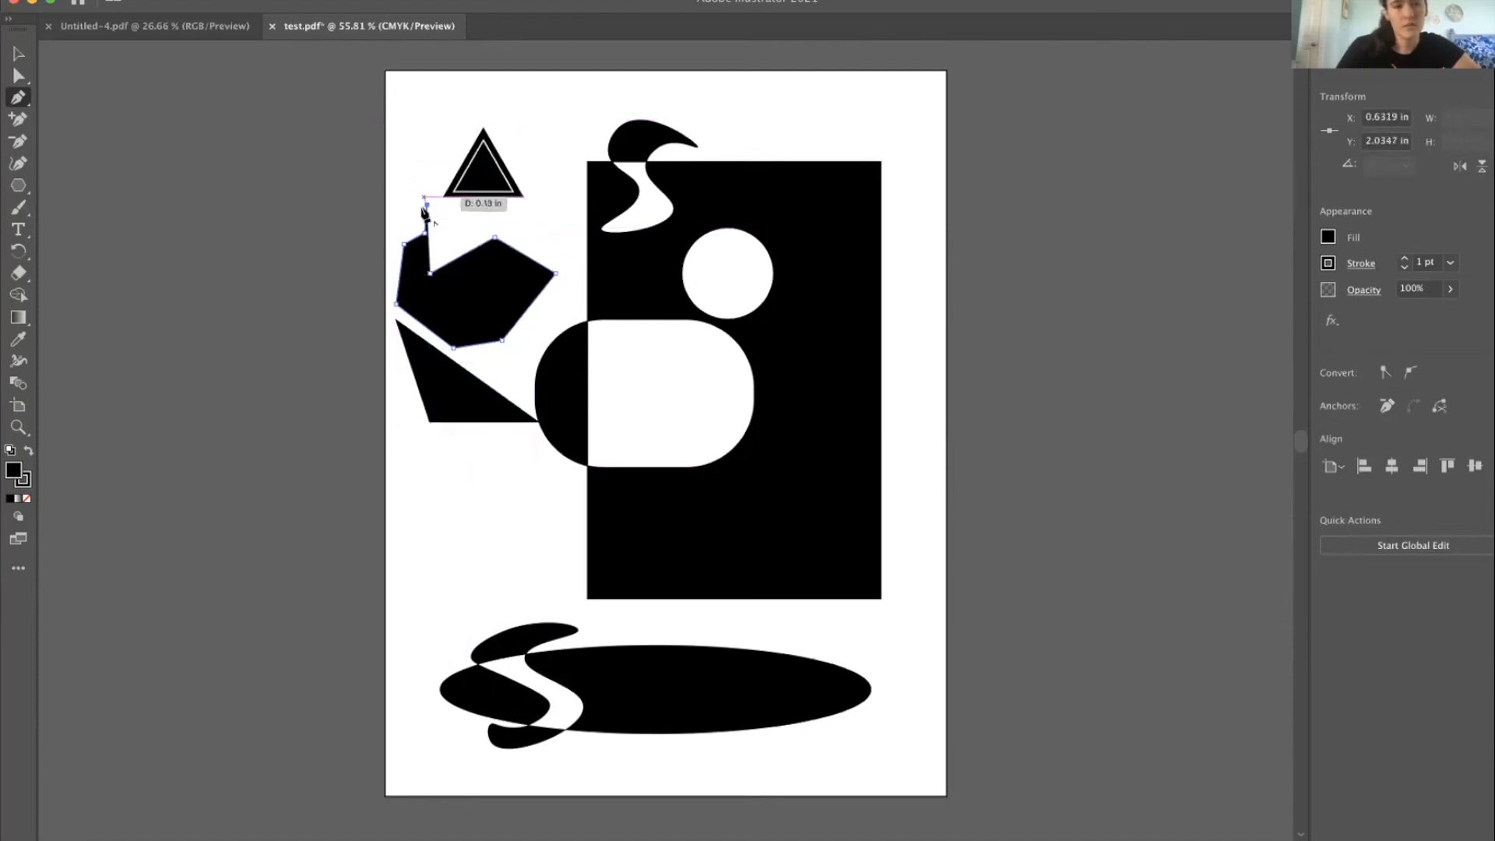
{"action": "left_click", "coordinate": [429, 274]}
{"action": "left_click", "coordinate": [495, 237]}
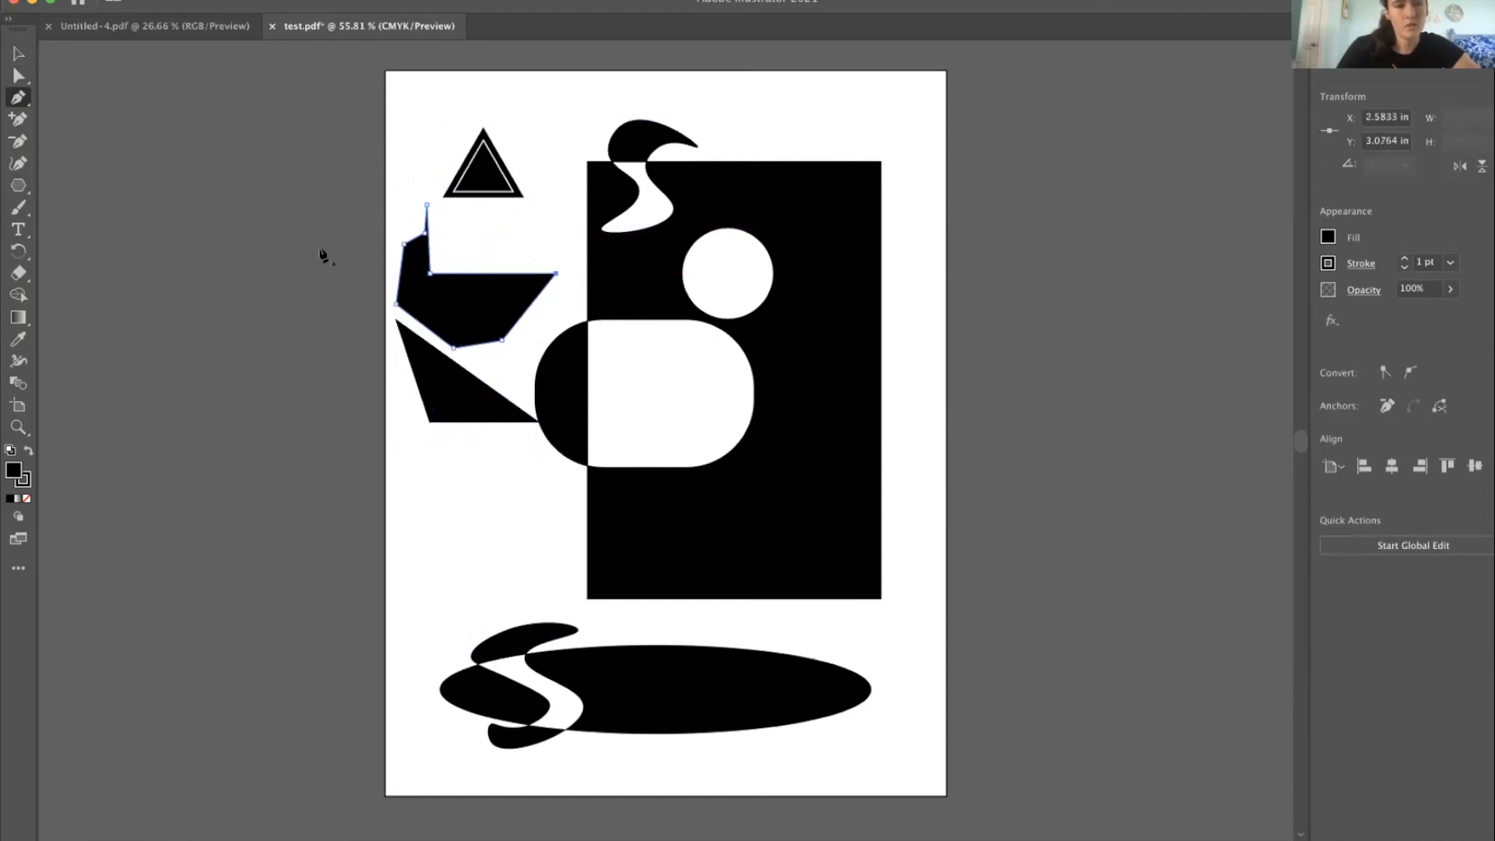
- Paint a wavy black stroke with the Paintbrush tool in the empty area above the bottom ellipse
{"action": "left_click", "coordinate": [18, 210]}
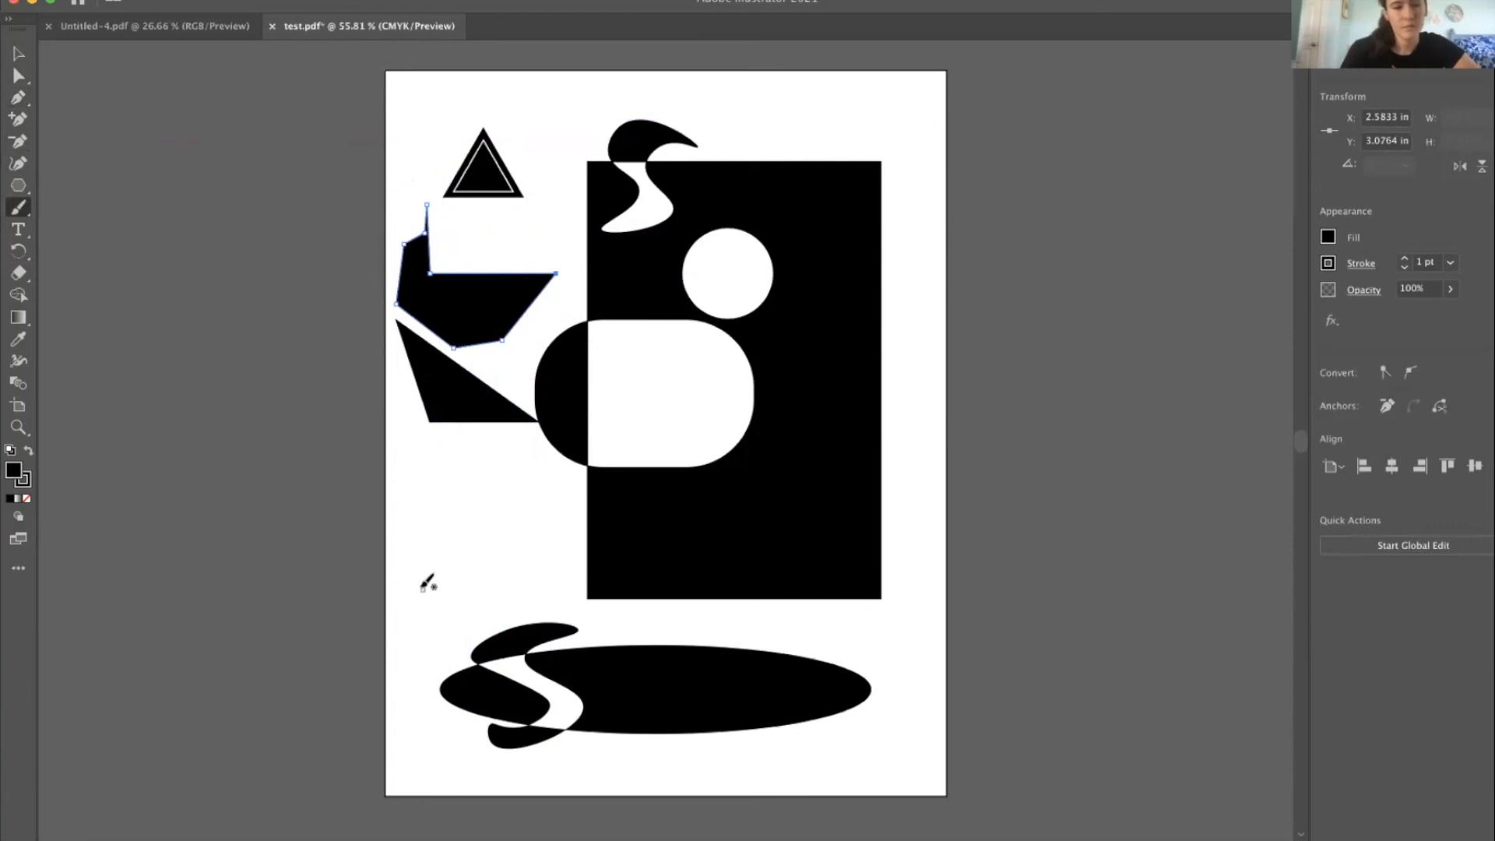
{"action": "mouse_move", "coordinate": [422, 589]}
{"action": "left_mouse_down"}
{"action": "mouse_move", "coordinate": [446, 523]}
{"action": "mouse_move", "coordinate": [459, 568]}
{"action": "mouse_move", "coordinate": [501, 534]}
{"action": "left_mouse_up"}
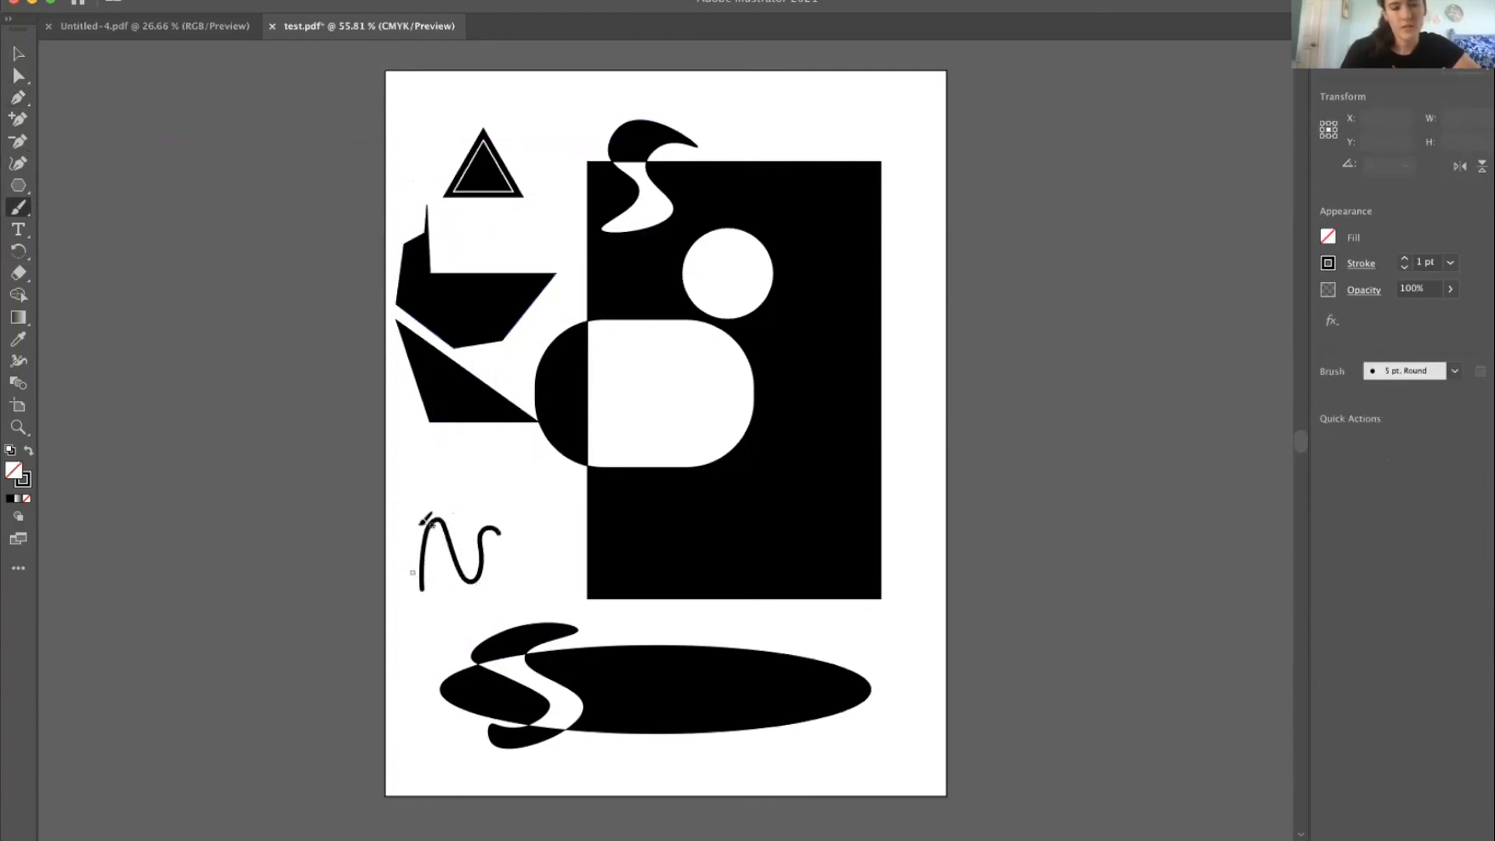